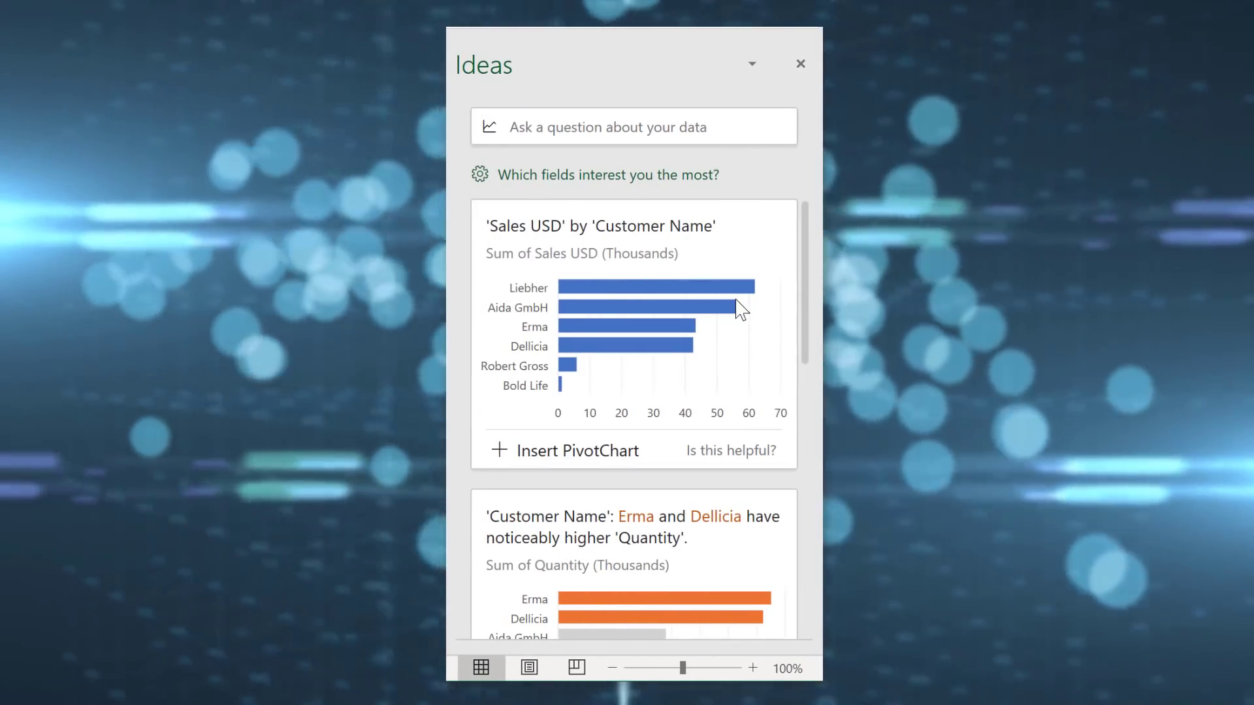
Step: Look through the suggested insights, then ask the data question "how many customers are there"
{"action": "scroll", "coordinate": [535, 405], "scroll_direction": "down", "scroll_amount": 4}
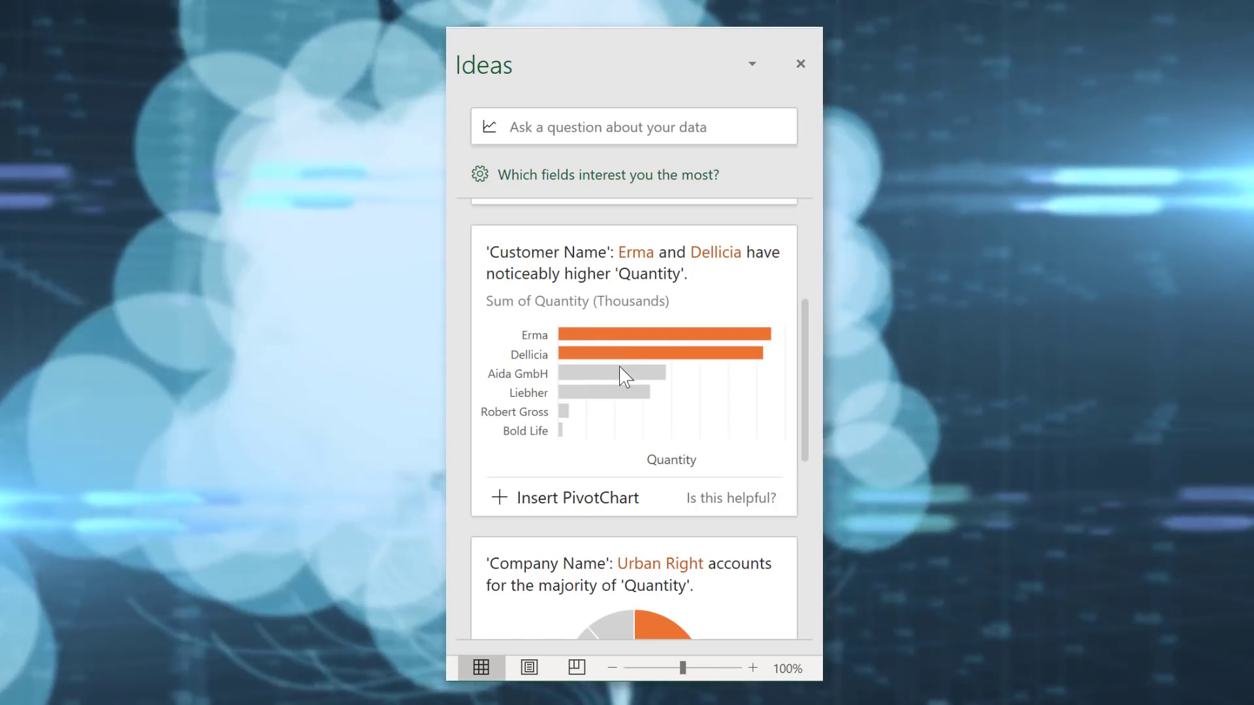
{"action": "scroll", "coordinate": [623, 363], "scroll_direction": "down", "scroll_amount": 4}
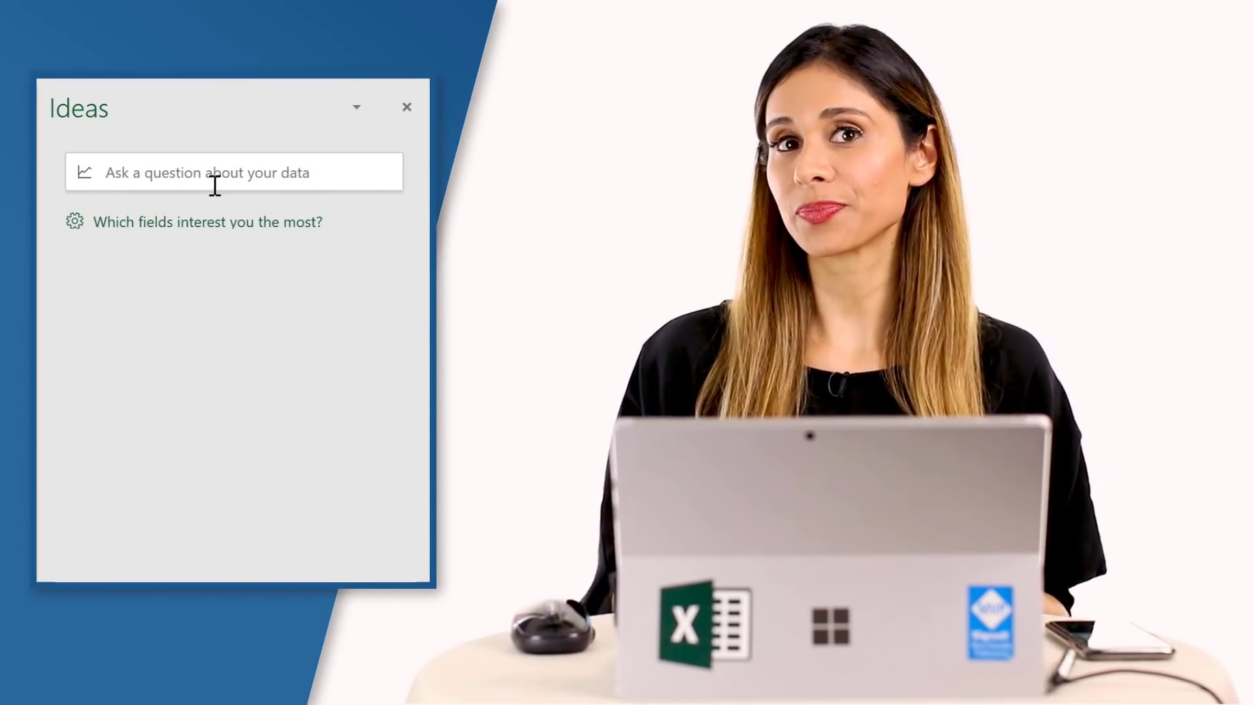
{"action": "left_click", "coordinate": [201, 167]}
{"action": "type", "text": "how many custom"}
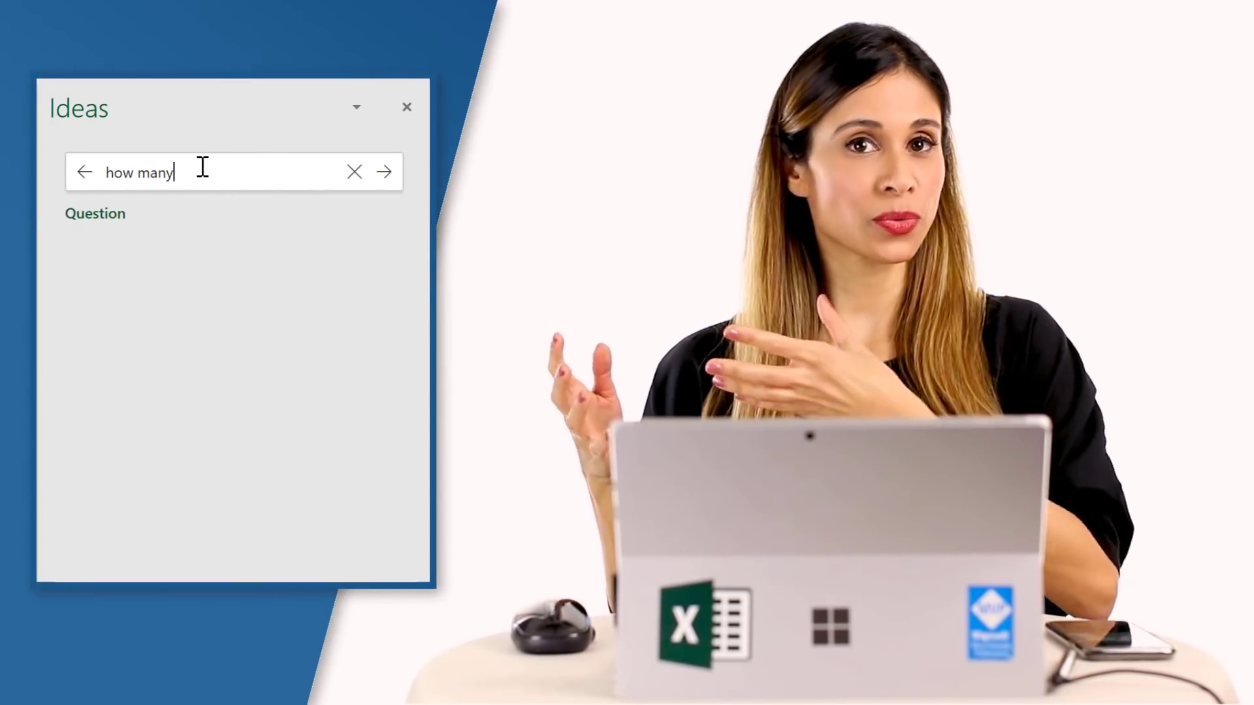
{"action": "type", "text": "ers are there"}
{"action": "key", "text": "Return"}
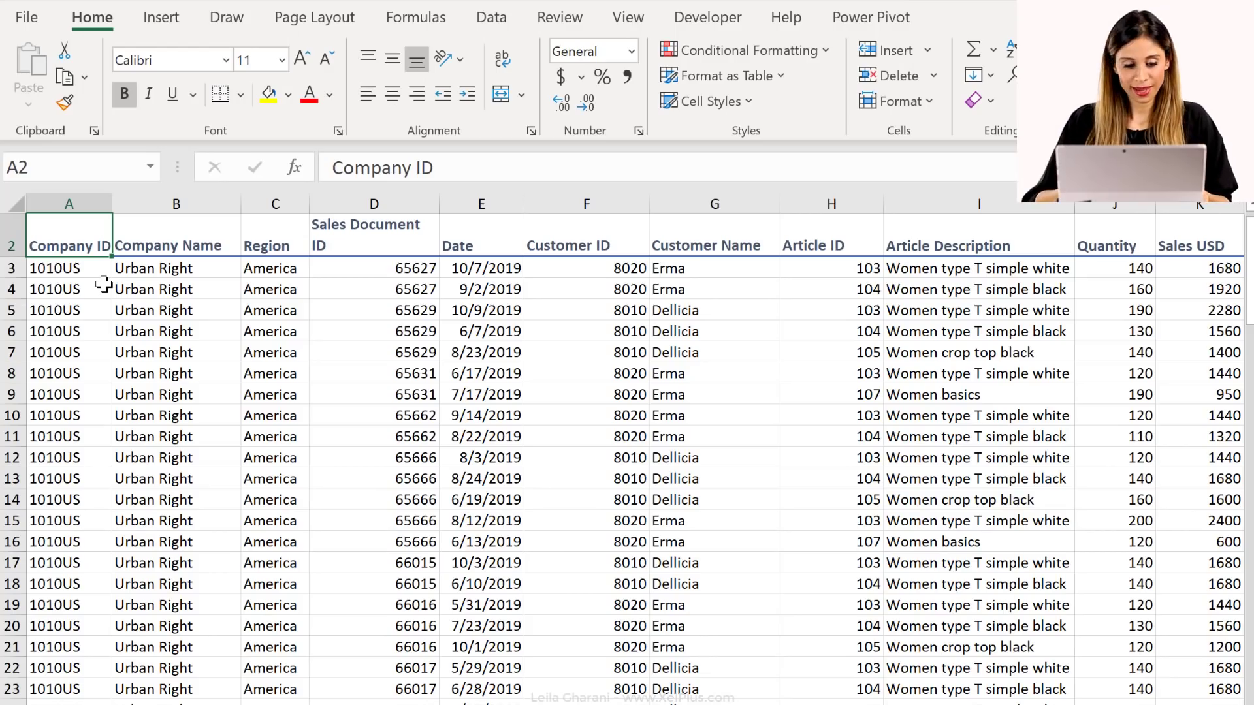
Step: Examine how far the sales data extends and which columns it has, from Company ID to Sales USD
{"action": "key", "text": "ctrl+Down"}
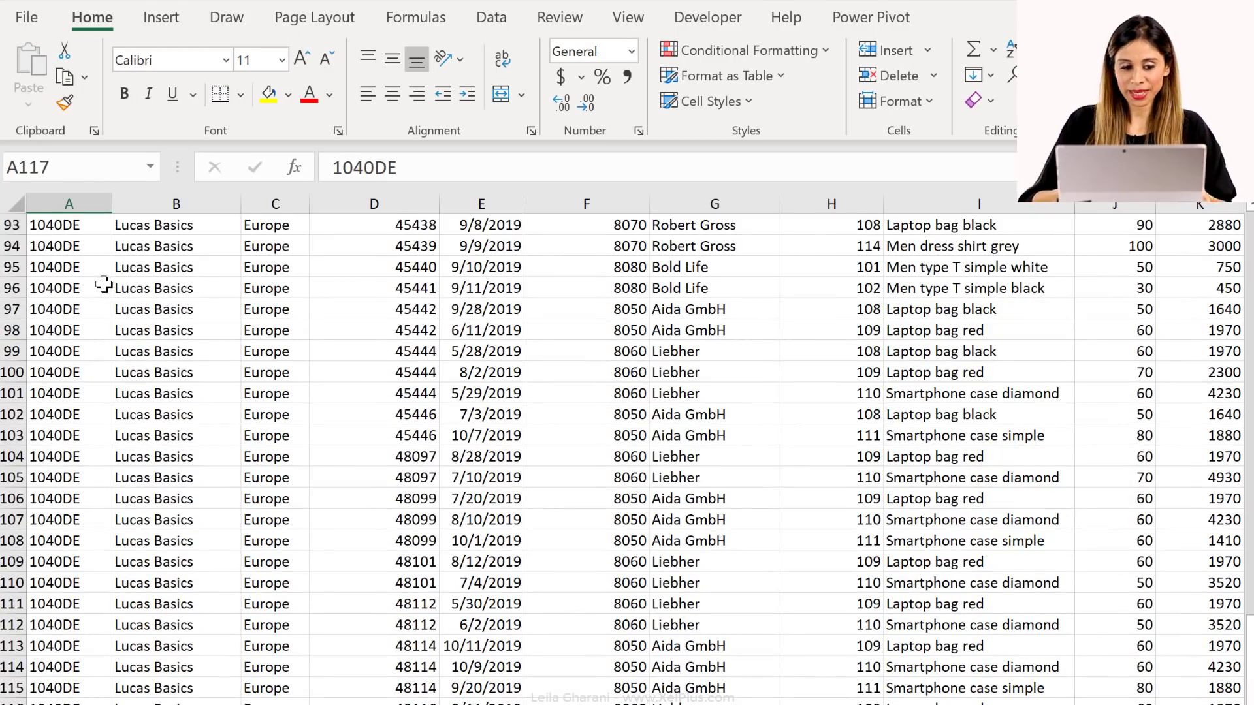
{"action": "key", "text": "ctrl+Up"}
{"action": "key", "text": "Right"}
{"action": "key", "text": "Right"}
{"action": "key", "text": "Right"}
{"action": "key", "text": "Right"}
{"action": "key", "text": "Right"}
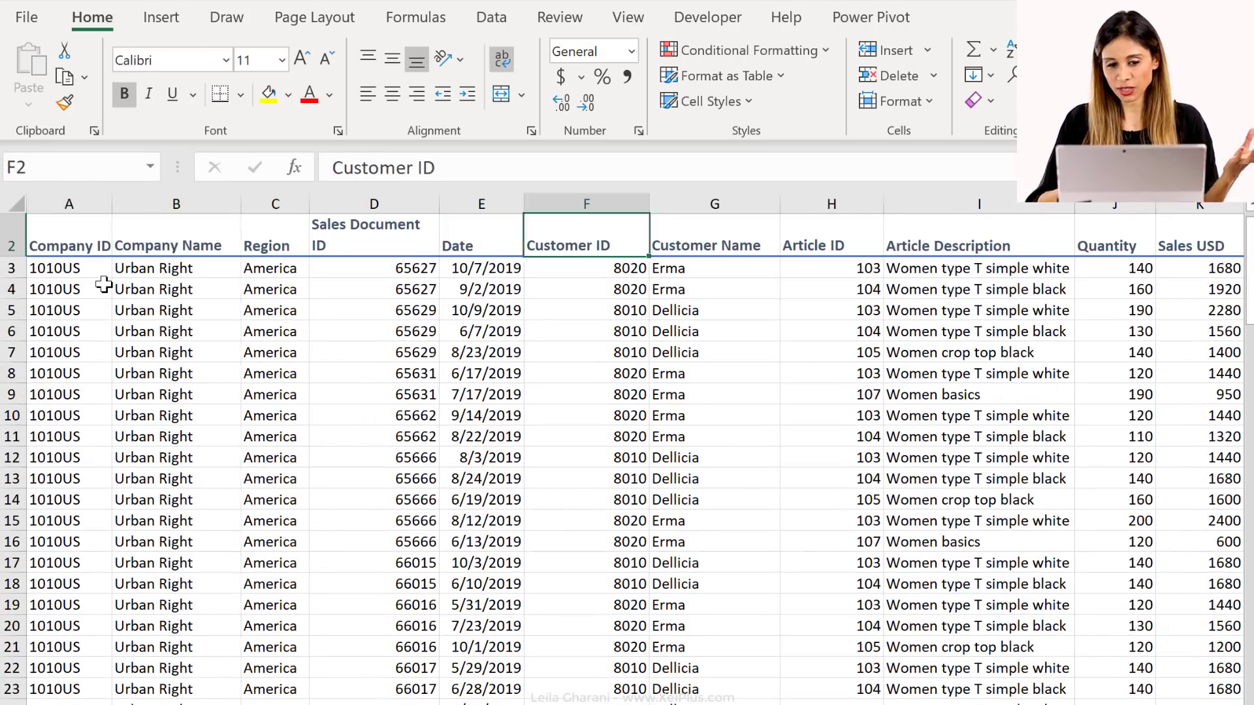
{"action": "key", "text": "Right"}
{"action": "key", "text": "Right"}
{"action": "key", "text": "Right"}
{"action": "key", "text": "Right"}
{"action": "key", "text": "Right"}
{"action": "key", "text": "Right"}
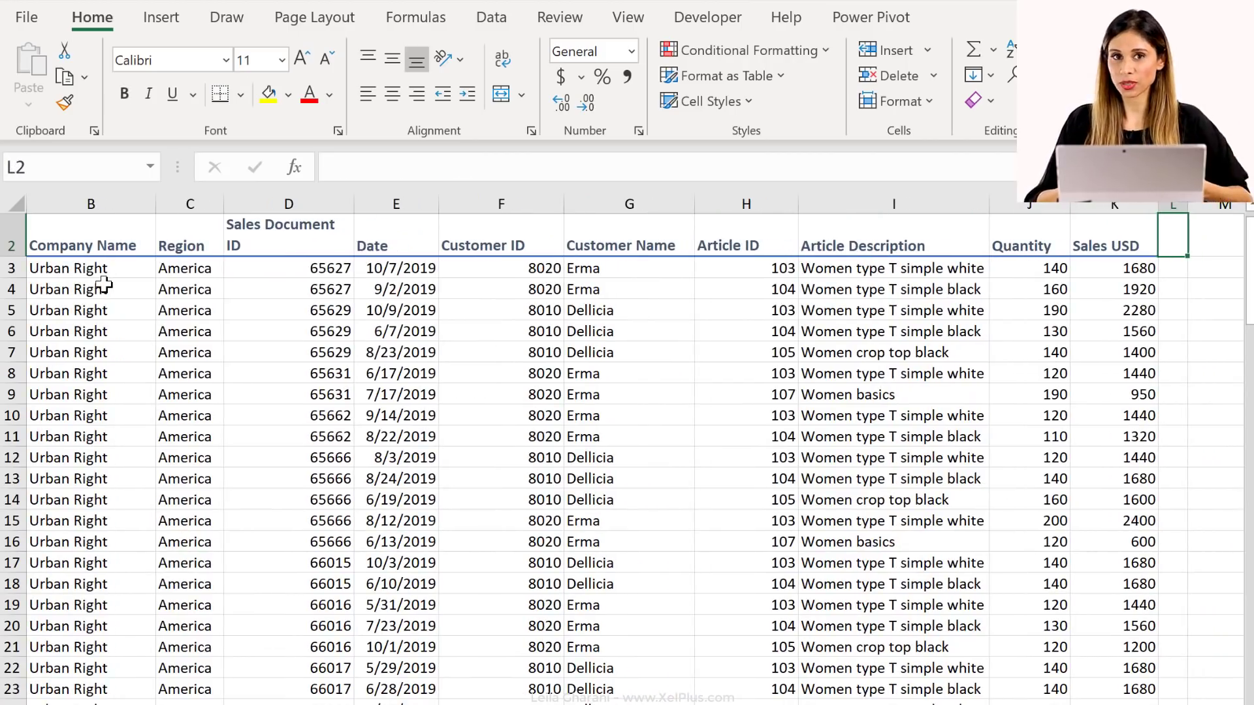
{"action": "key", "text": "Left"}
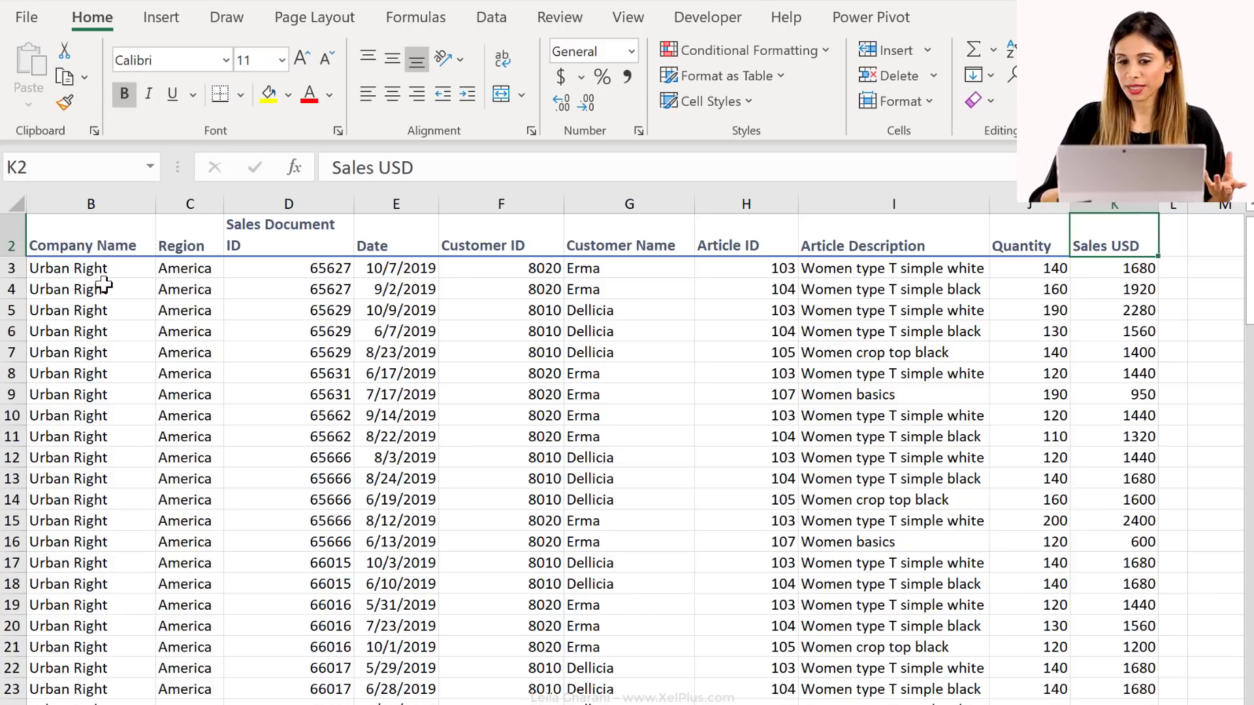
{"action": "key", "text": "Left"}
{"action": "key", "text": "Left"}
{"action": "key", "text": "Down"}
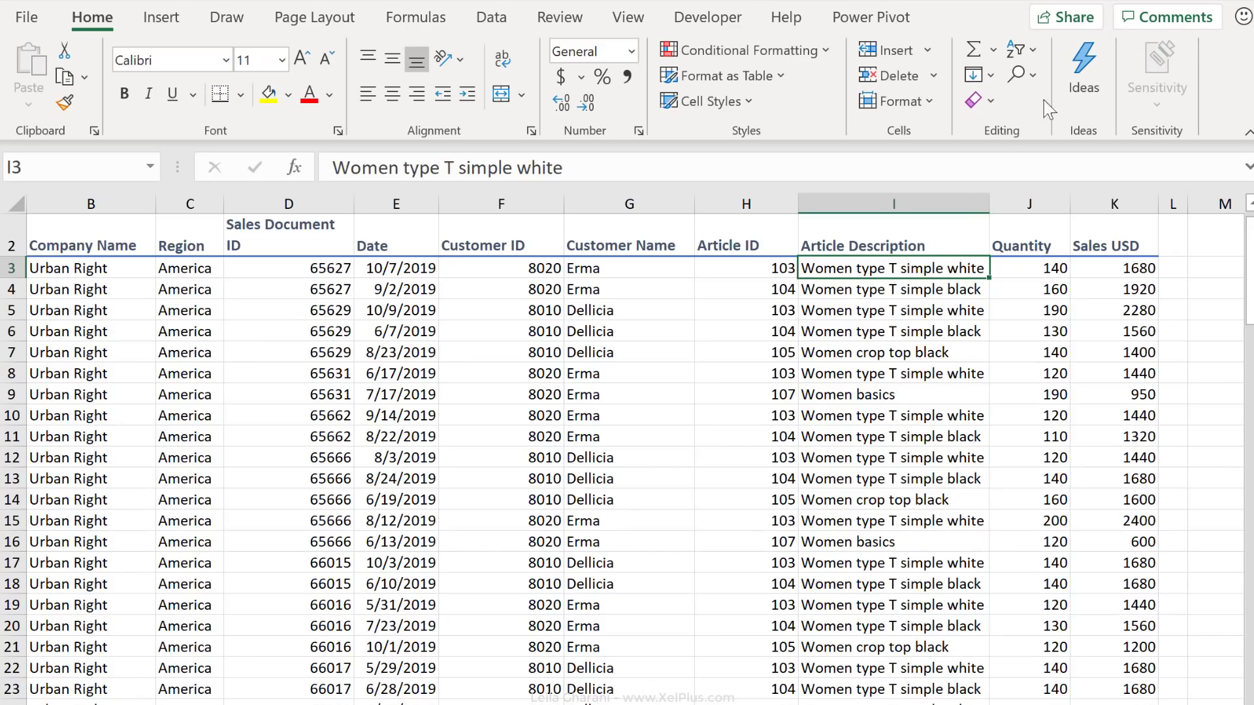
Step: Generate Ideas for the sales data, expand the suggestions to all results, and browse them
{"action": "left_click", "coordinate": [1071, 90]}
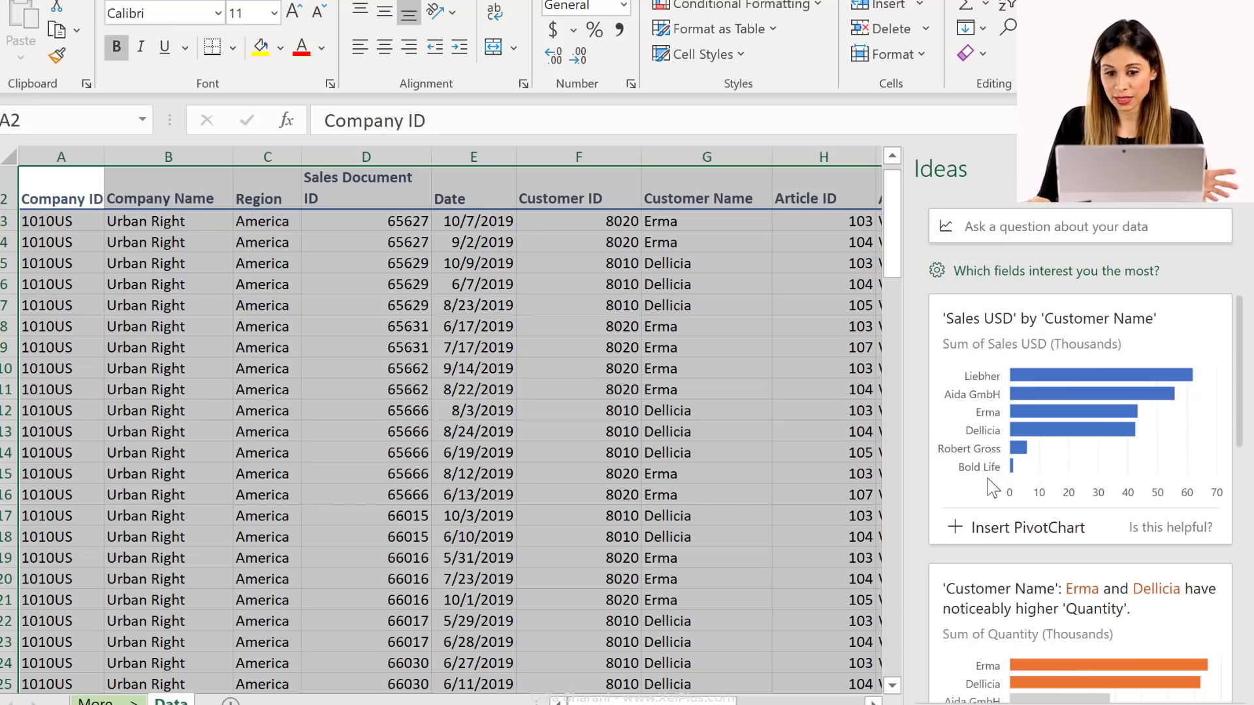
{"action": "scroll", "coordinate": [987, 478], "scroll_direction": "down", "scroll_amount": 4}
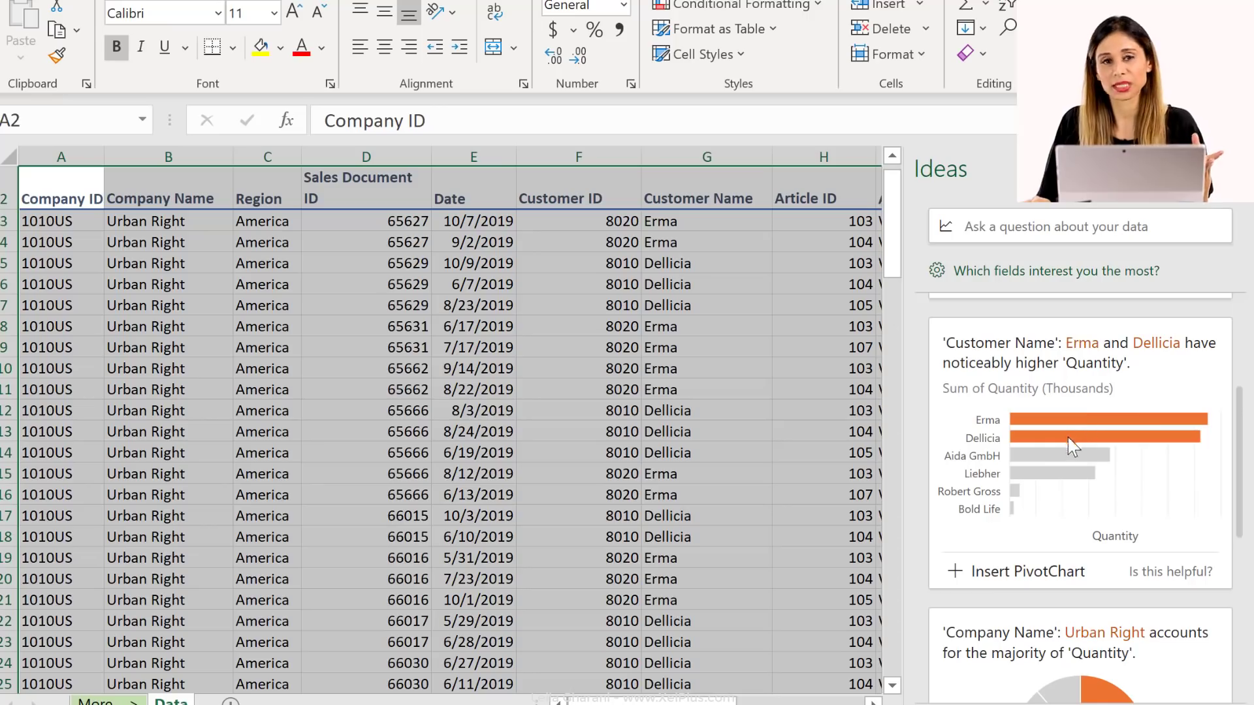
{"action": "scroll", "coordinate": [1071, 457], "scroll_direction": "down", "scroll_amount": 4}
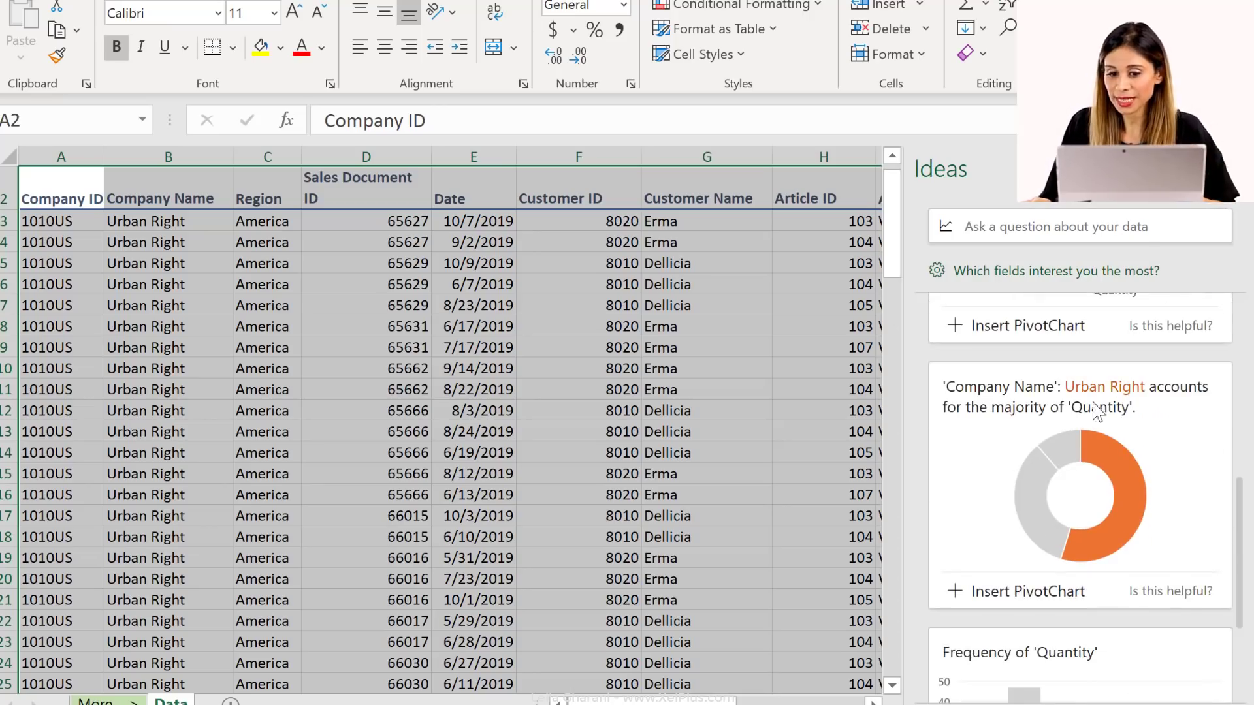
{"action": "scroll", "coordinate": [1069, 439], "scroll_direction": "down", "scroll_amount": 3}
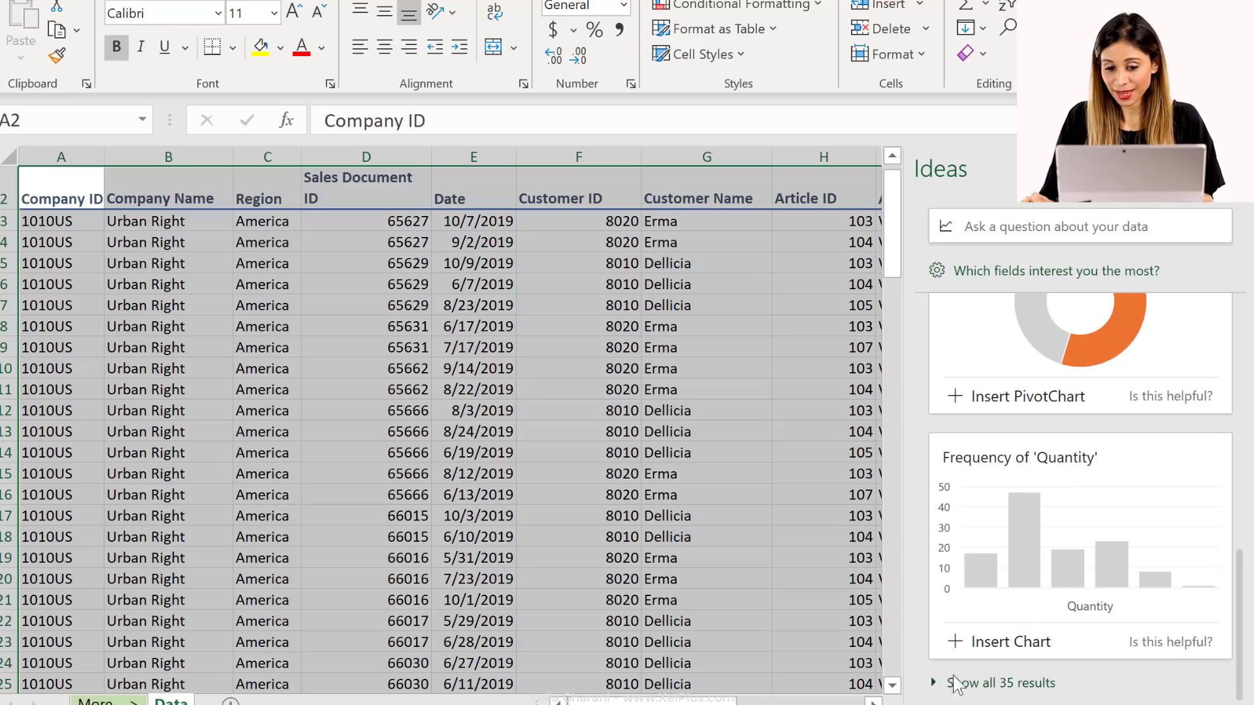
{"action": "left_click", "coordinate": [1006, 684]}
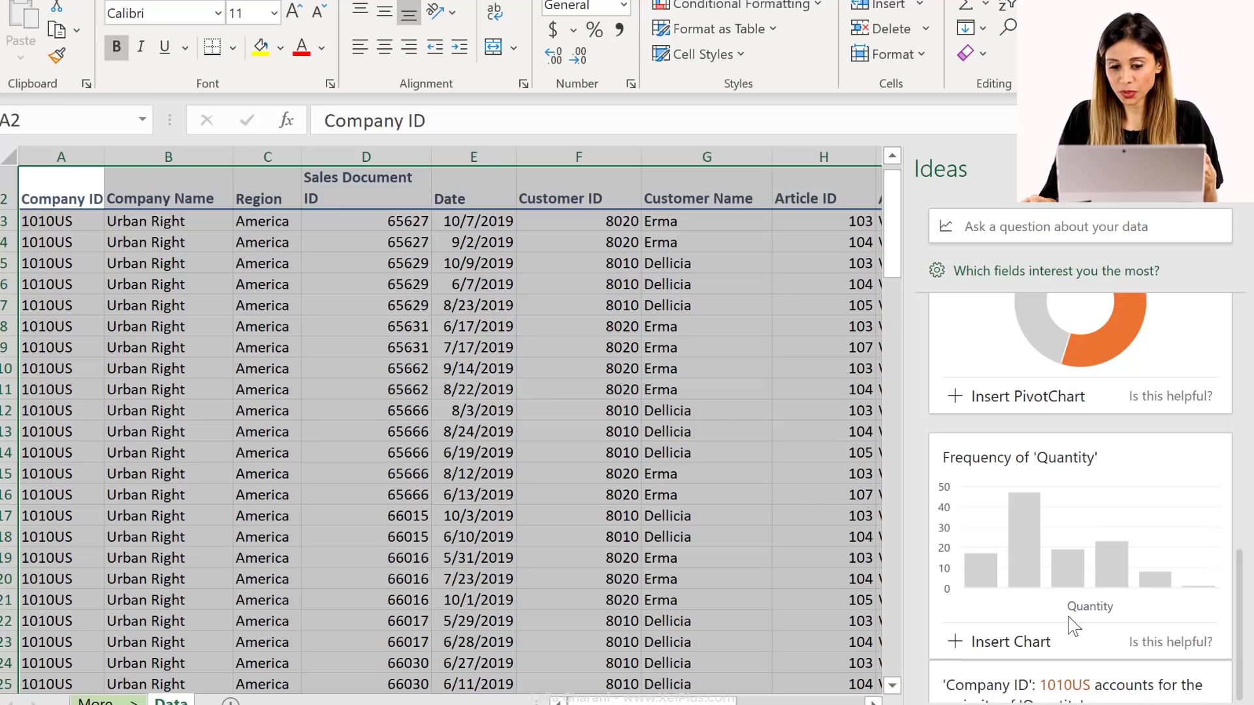
{"action": "scroll", "coordinate": [1073, 625], "scroll_direction": "down", "scroll_amount": 10}
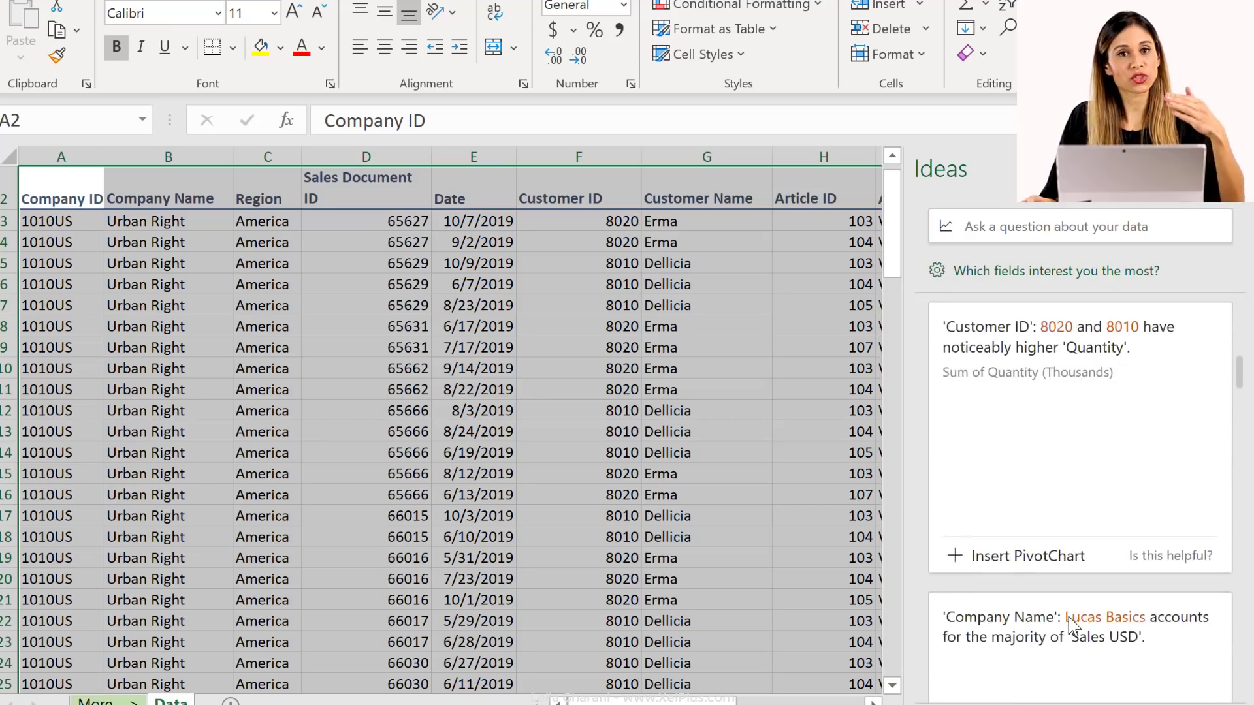
{"action": "scroll", "coordinate": [1073, 626], "scroll_direction": "down", "scroll_amount": 5}
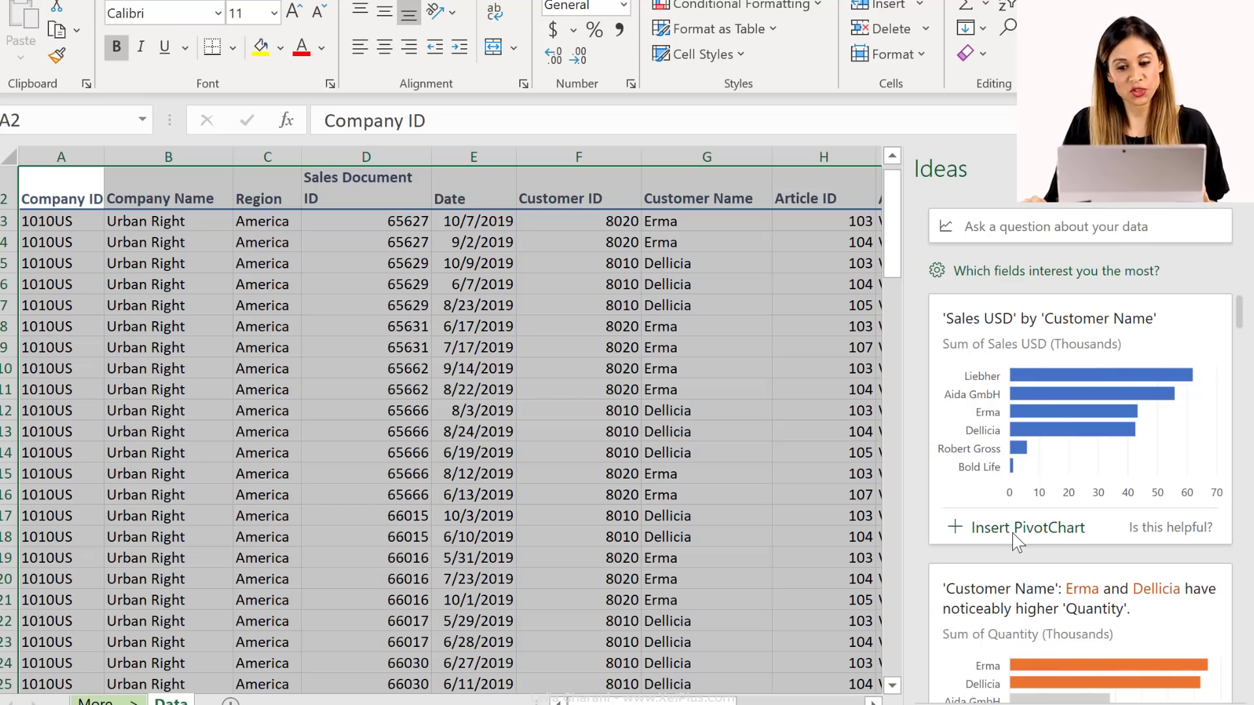
Step: Insert the suggested PivotChart for 'Sales USD' by 'Customer Name' and inspect its pivot table
{"action": "left_click", "coordinate": [1053, 535]}
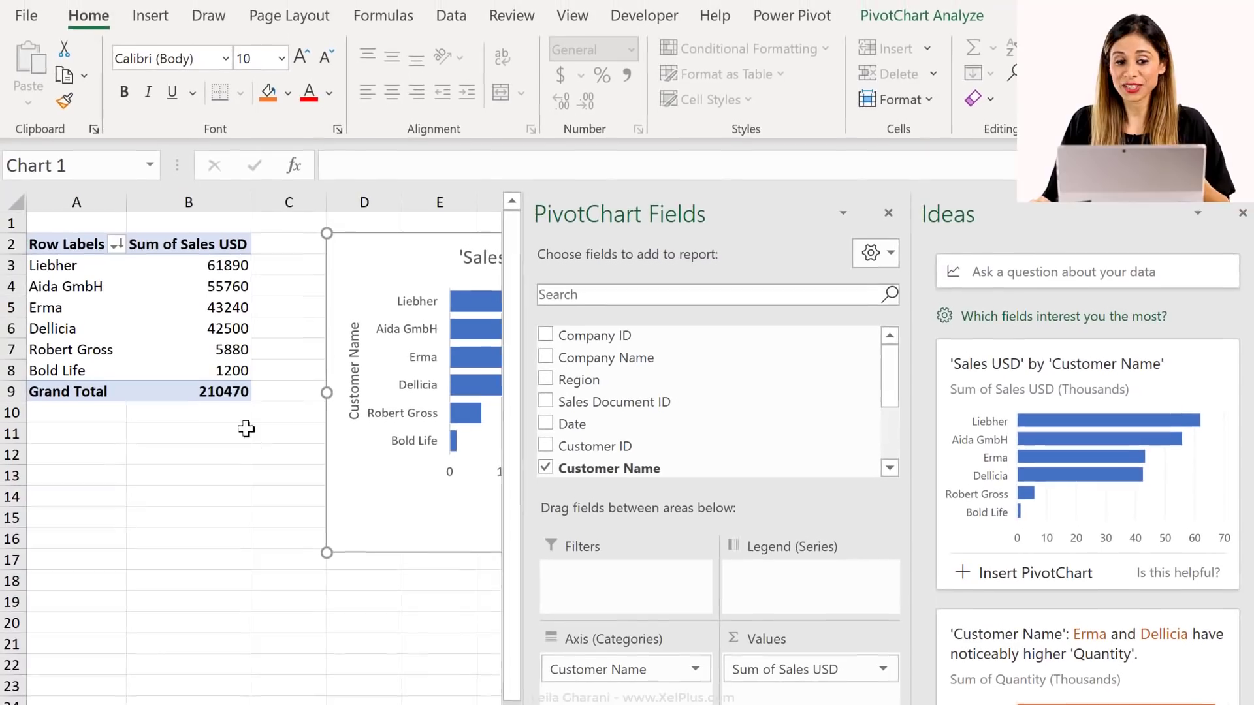
{"action": "left_click", "coordinate": [237, 414]}
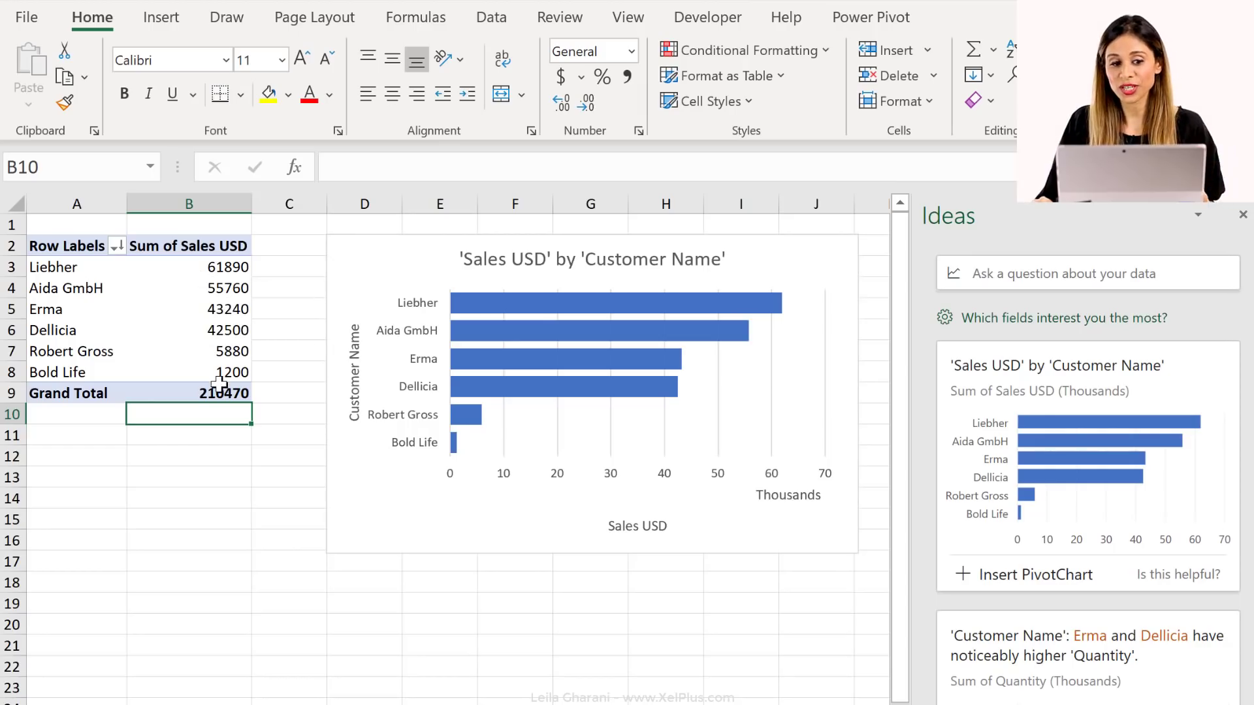
{"action": "mouse_move", "coordinate": [219, 383]}
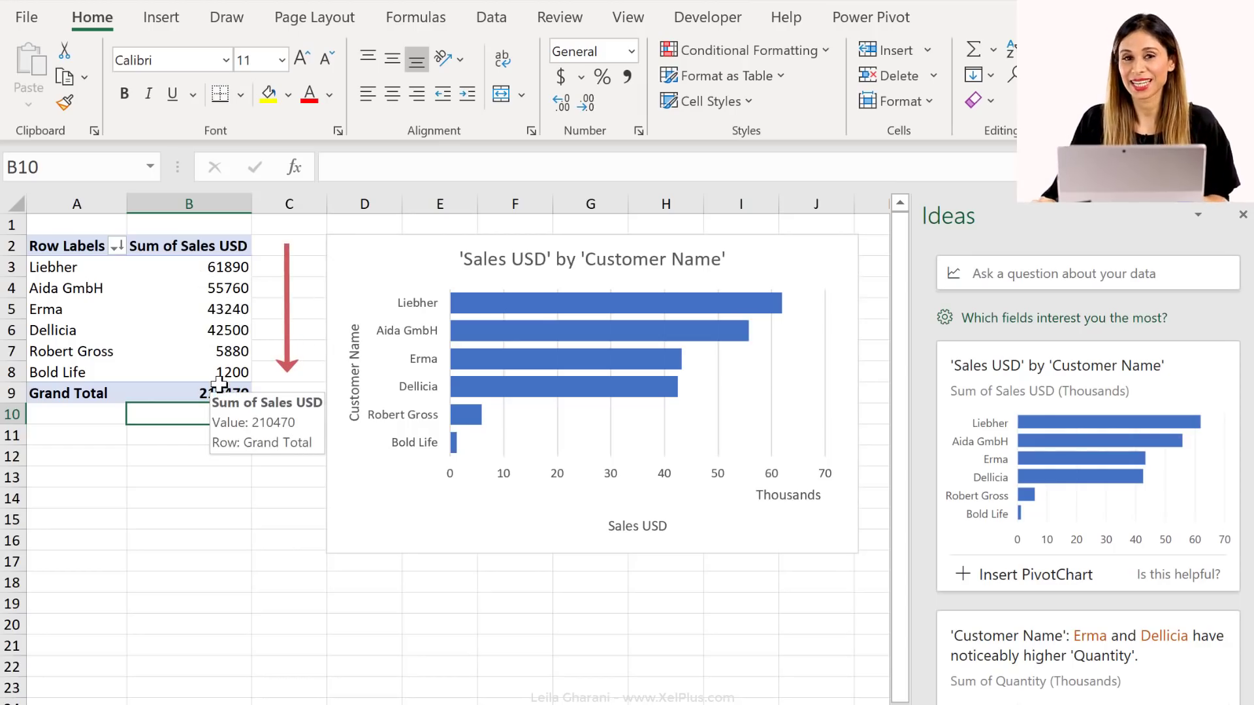
Step: Show the helpfulness feedback choices for the 'Sales USD' by 'Customer Name' idea and insert its PivotChart again
{"action": "scroll", "coordinate": [1164, 453], "scroll_direction": "down", "scroll_amount": 2}
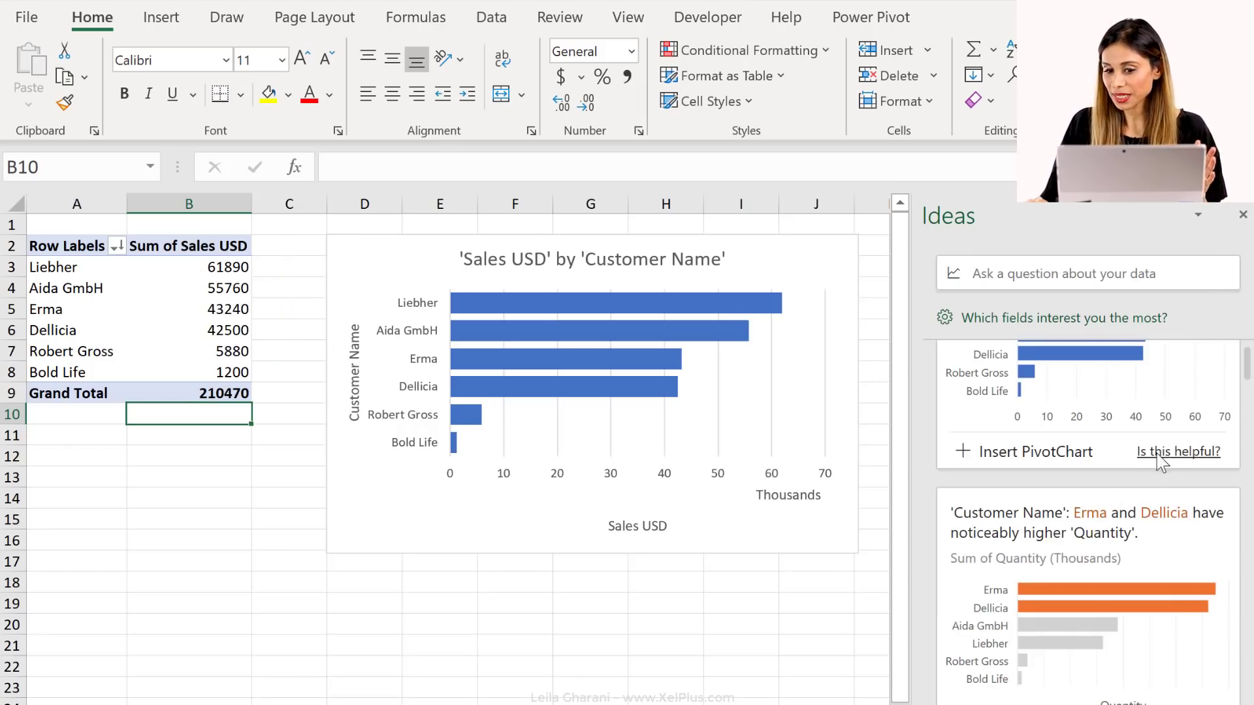
{"action": "left_click", "coordinate": [1157, 456]}
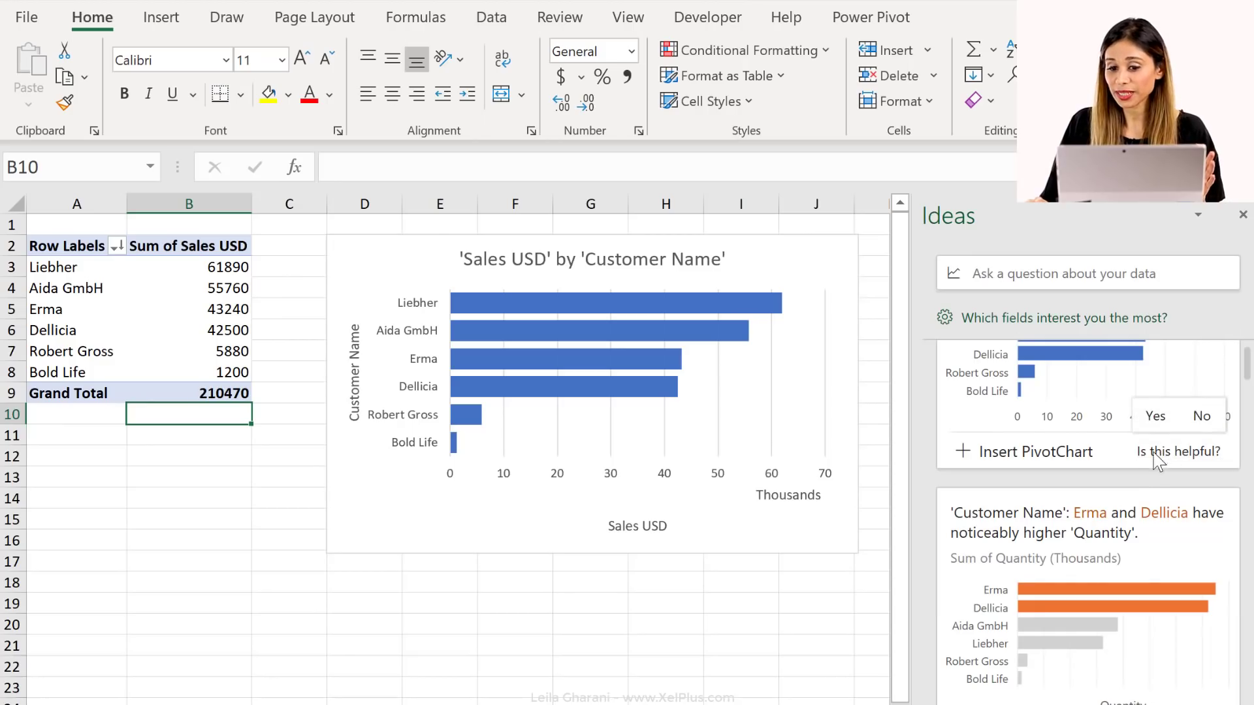
{"action": "left_click", "coordinate": [1112, 467]}
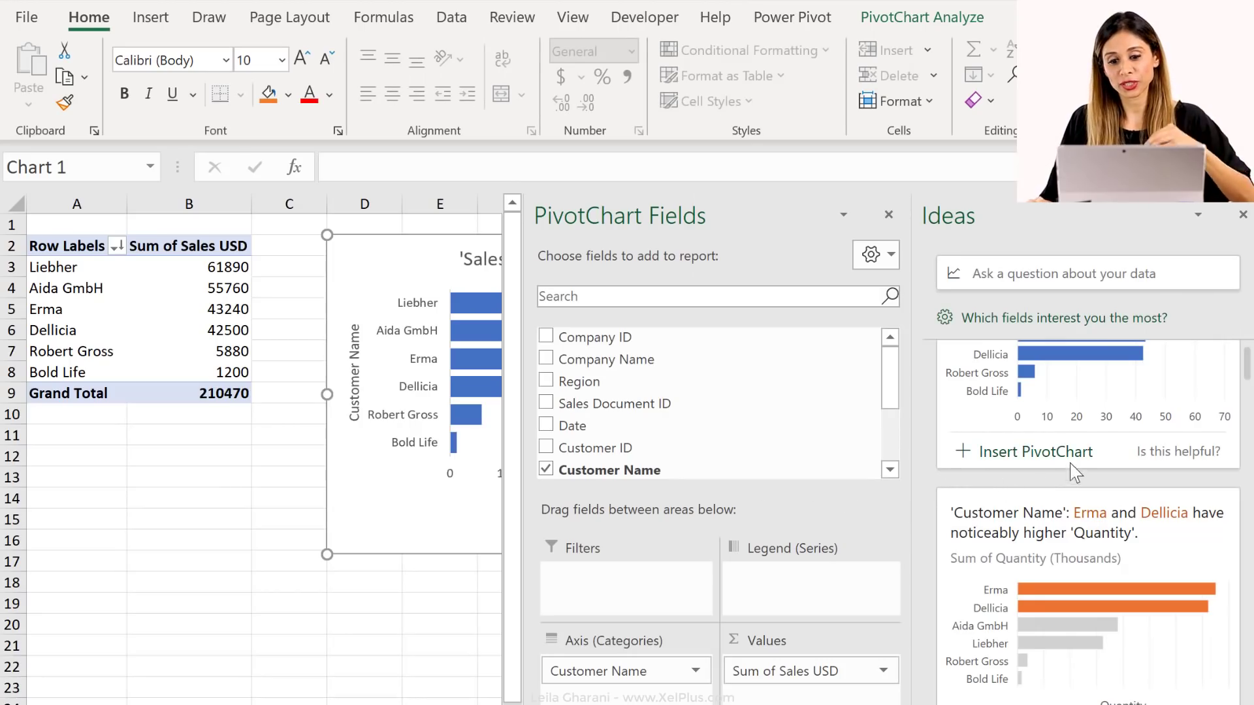
{"action": "scroll", "coordinate": [1058, 486], "scroll_direction": "up", "scroll_amount": 2}
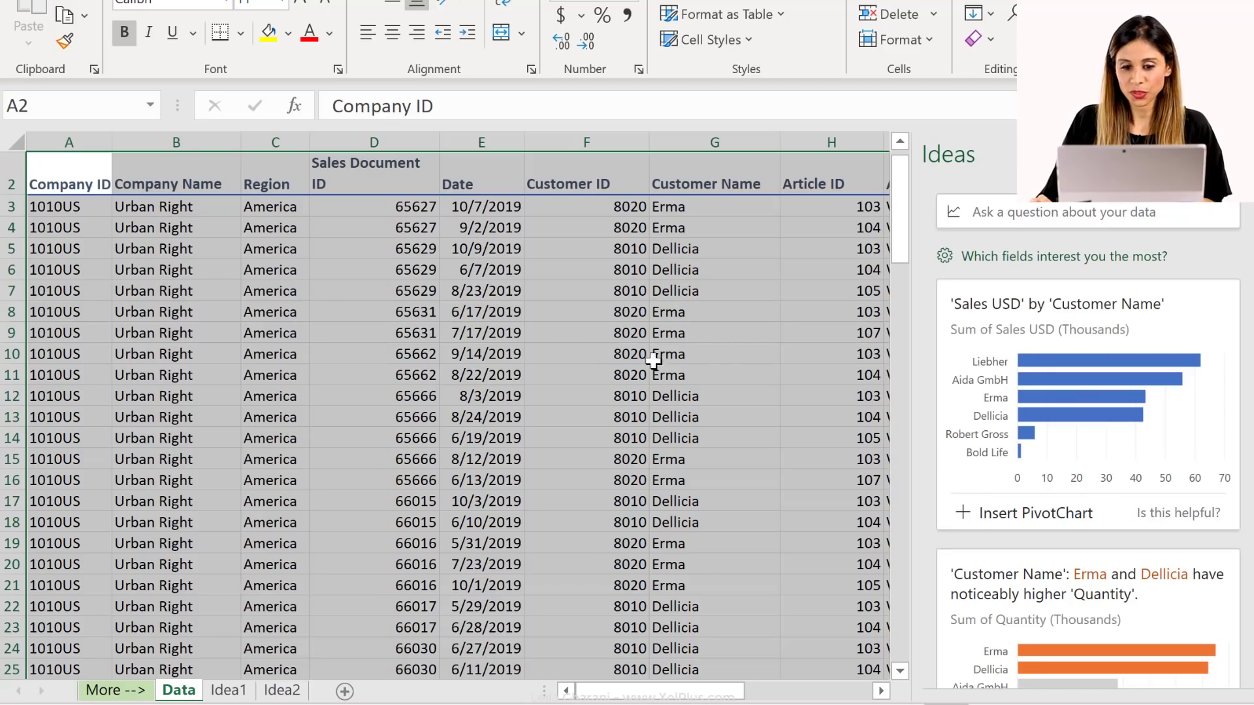
Step: Select a single Customer Name cell on the Data sheet and look through the suggested ideas again
{"action": "left_click", "coordinate": [740, 360]}
{"action": "scroll", "coordinate": [740, 360], "scroll_direction": "up", "scroll_amount": 1}
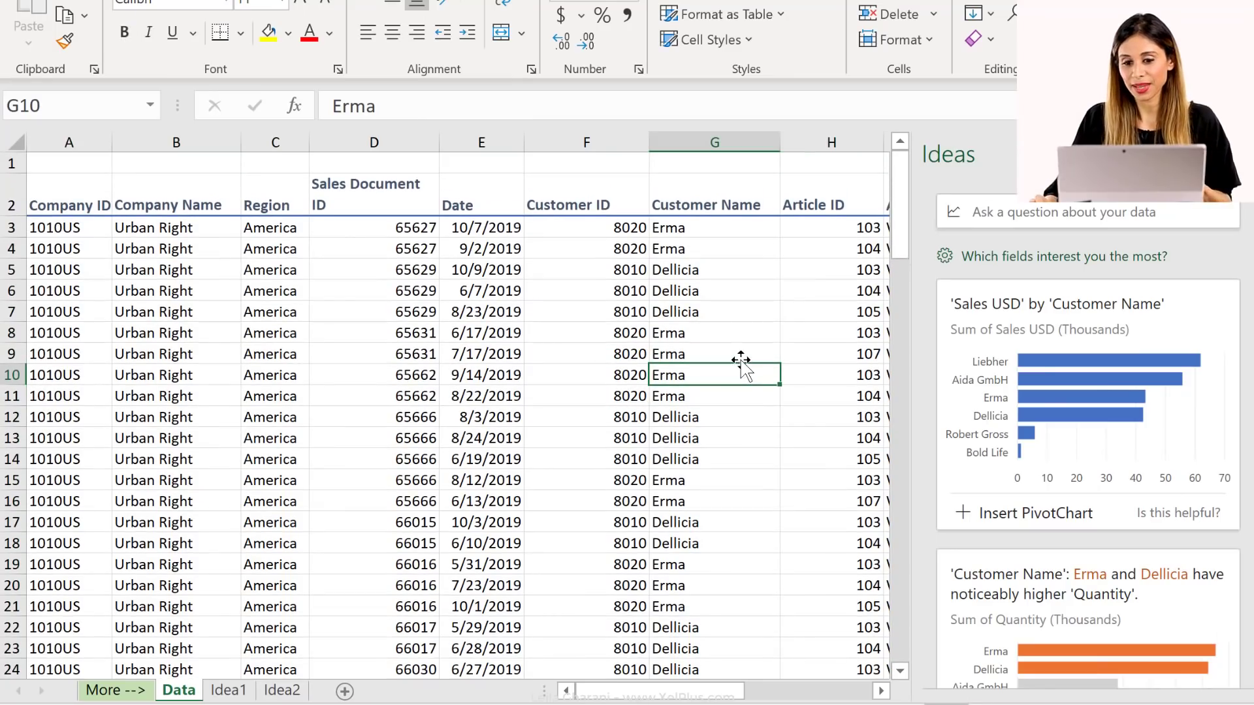
{"action": "scroll", "coordinate": [1017, 326], "scroll_direction": "down", "scroll_amount": 5}
{"action": "scroll", "coordinate": [1018, 327], "scroll_direction": "down", "scroll_amount": 5}
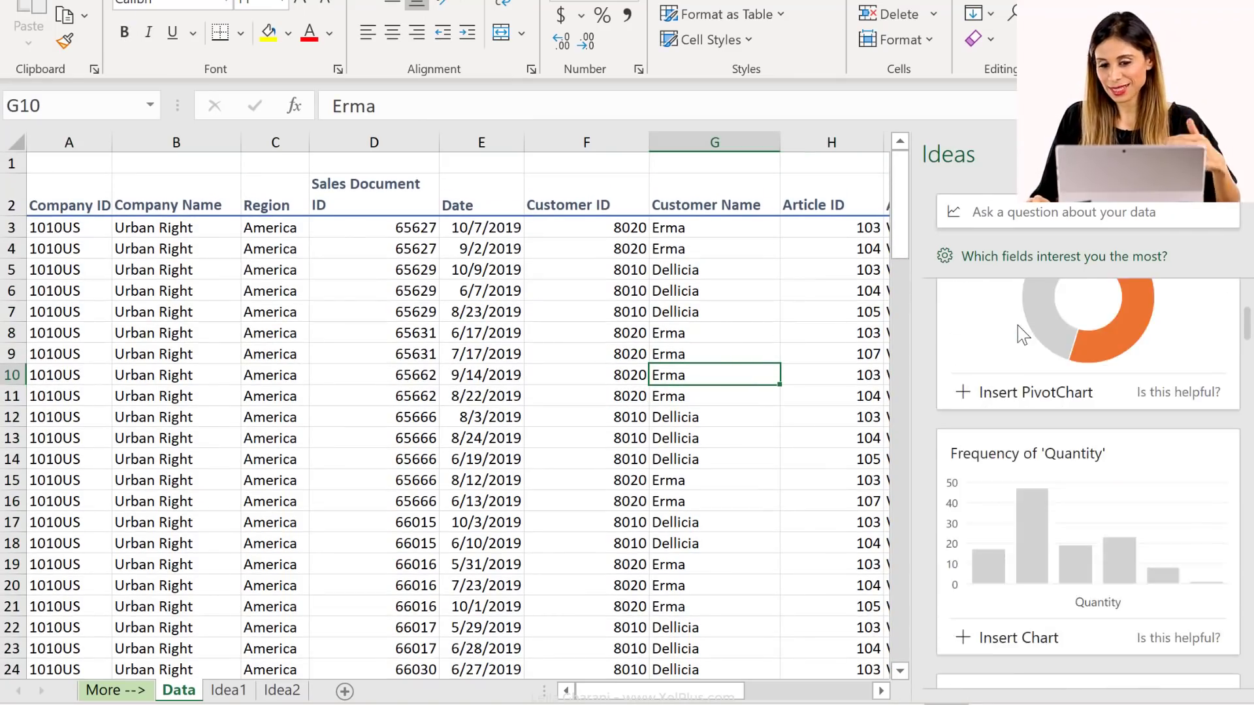
{"action": "scroll", "coordinate": [1017, 327], "scroll_direction": "up", "scroll_amount": 8}
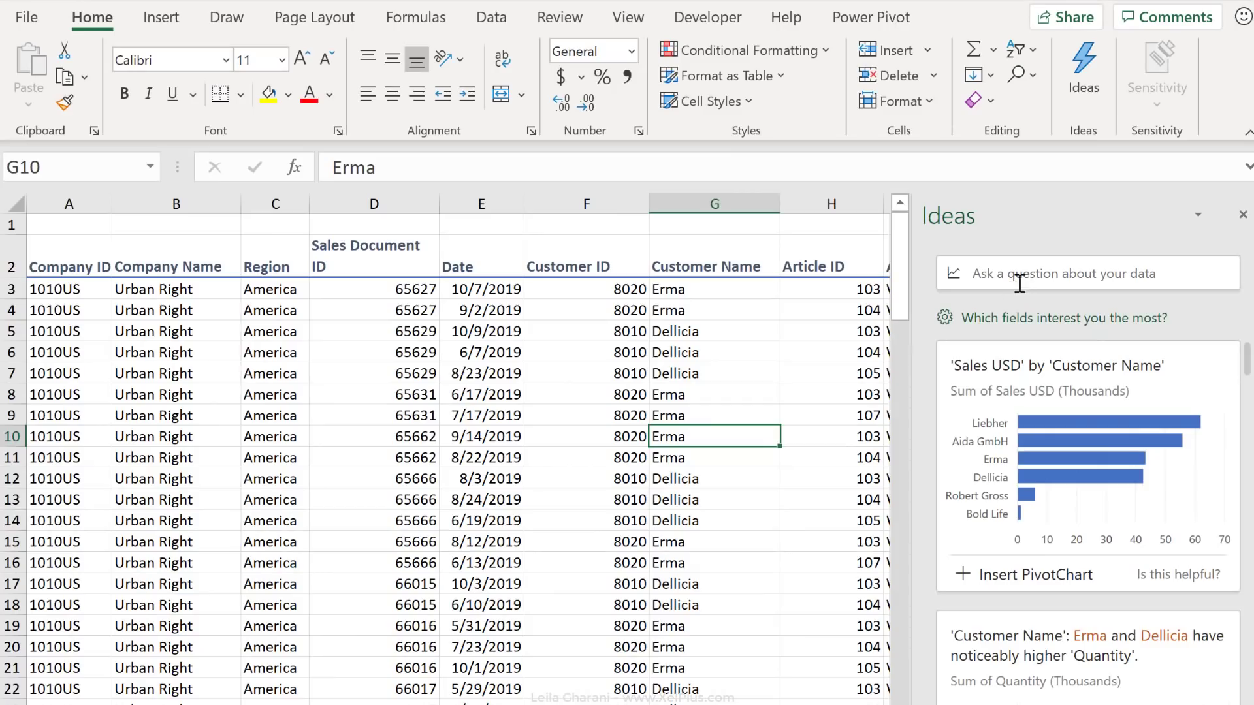
Step: Review the Data sheet's headers one by one, from Company ID across to Sales USD, for fields to ask about
{"action": "left_click", "coordinate": [681, 312]}
{"action": "key", "text": "Left"}
{"action": "key", "text": "Left"}
{"action": "key", "text": "Left"}
{"action": "key", "text": "Left"}
{"action": "key", "text": "Left"}
{"action": "key", "text": "Left"}
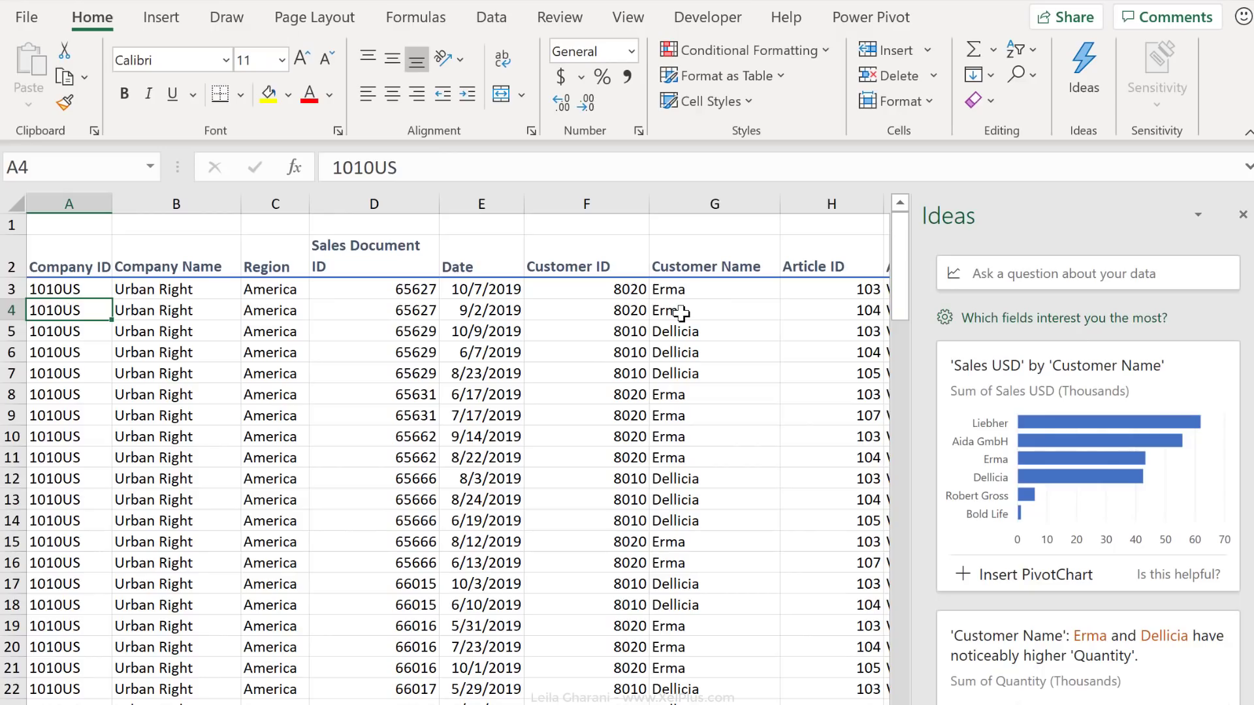
{"action": "key", "text": "Up"}
{"action": "key", "text": "Up"}
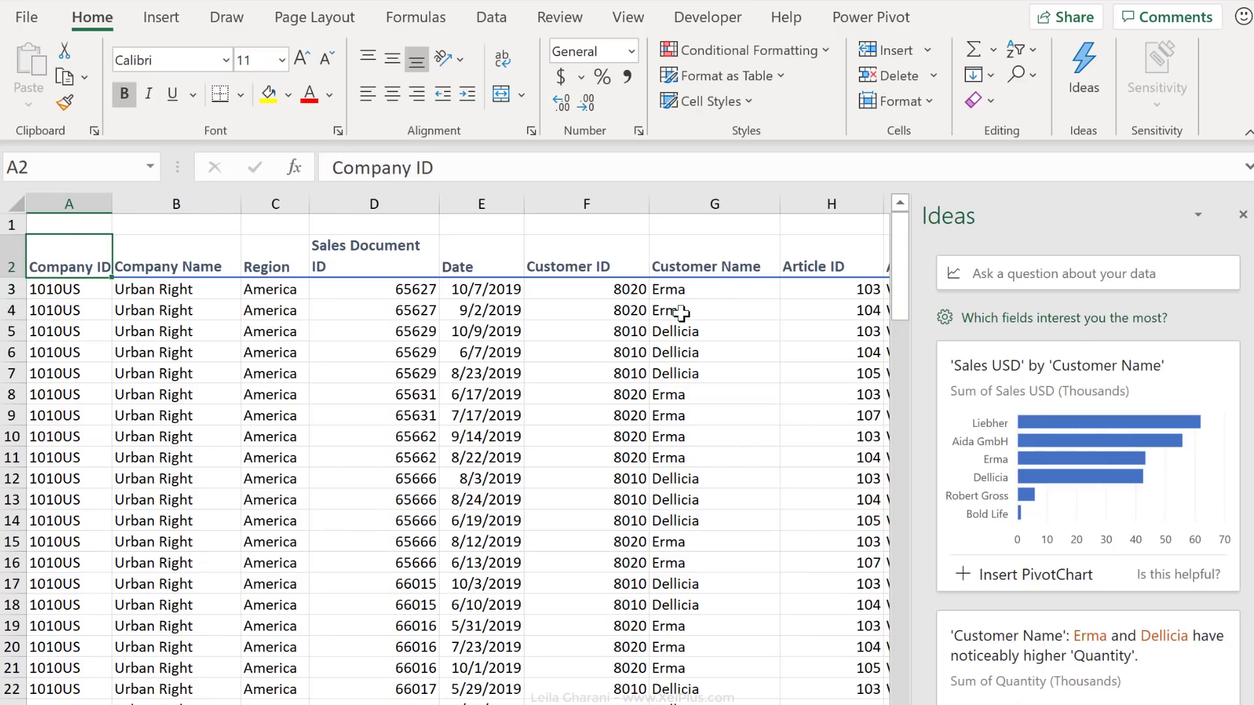
{"action": "key", "text": "Right"}
{"action": "key", "text": "Right"}
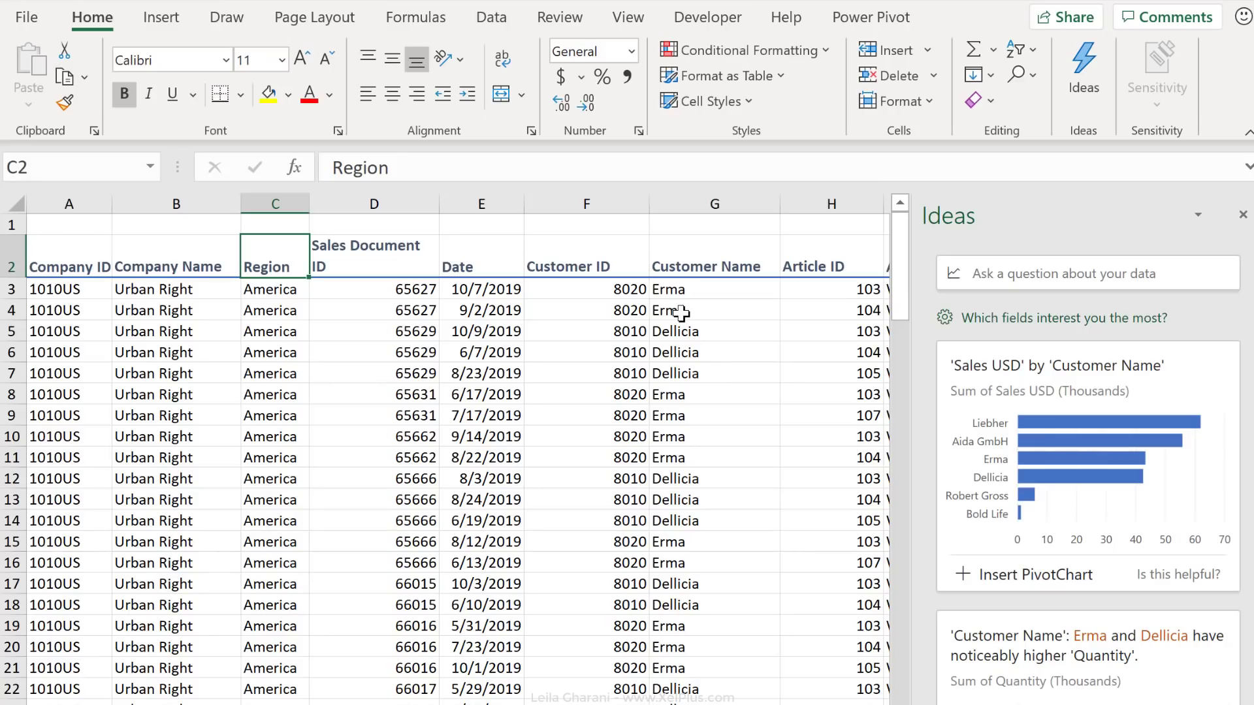
{"action": "key", "text": "Right"}
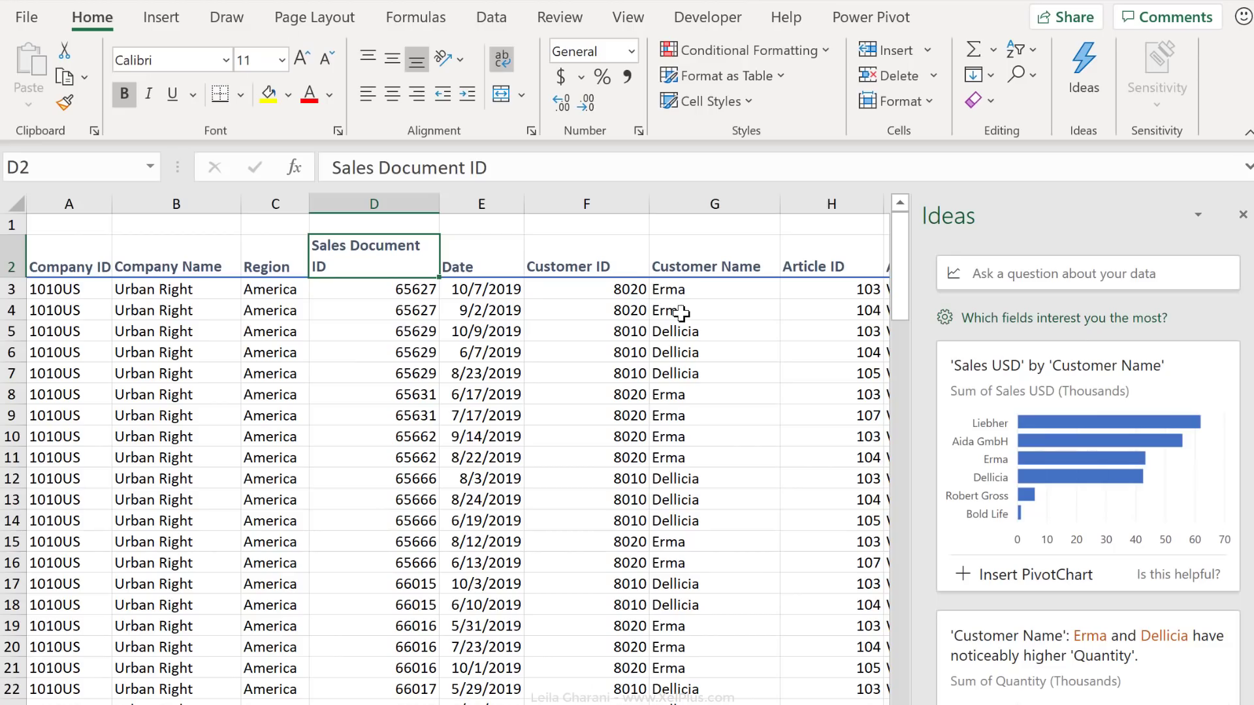
{"action": "key", "text": "Right"}
{"action": "key", "text": "Right"}
{"action": "key", "text": "Right"}
{"action": "key", "text": "Right"}
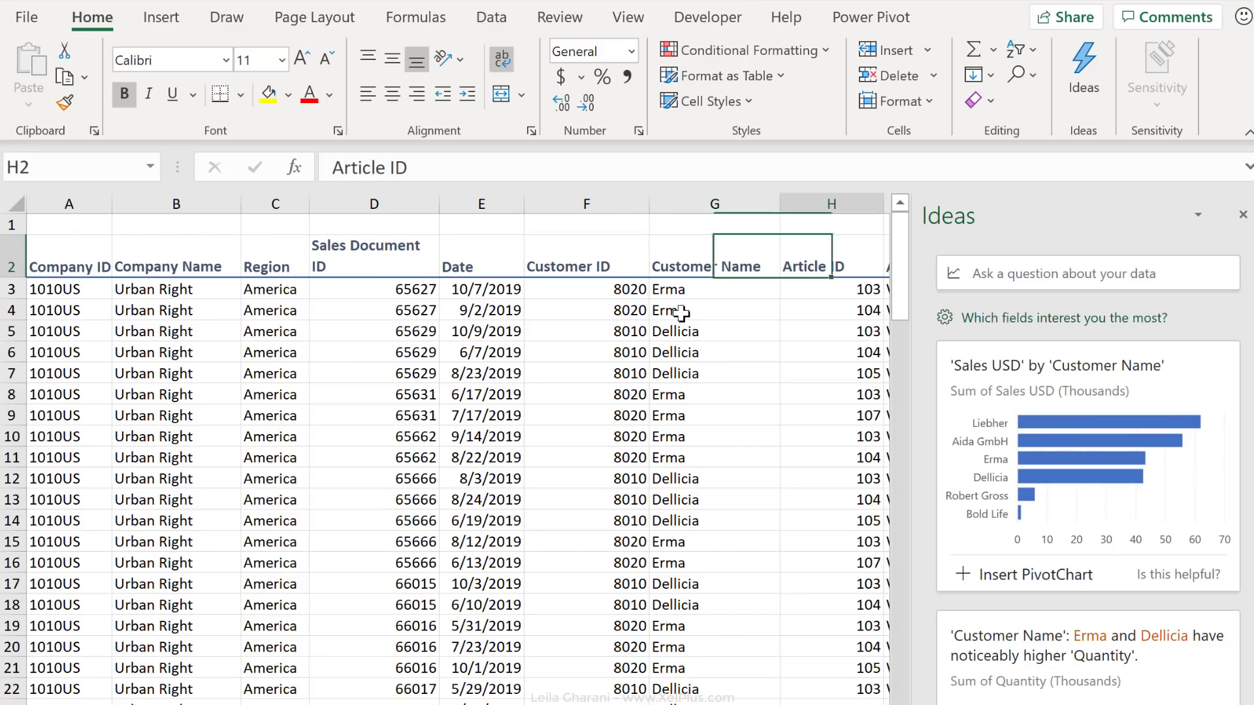
{"action": "key", "text": "Right"}
{"action": "key", "text": "Right"}
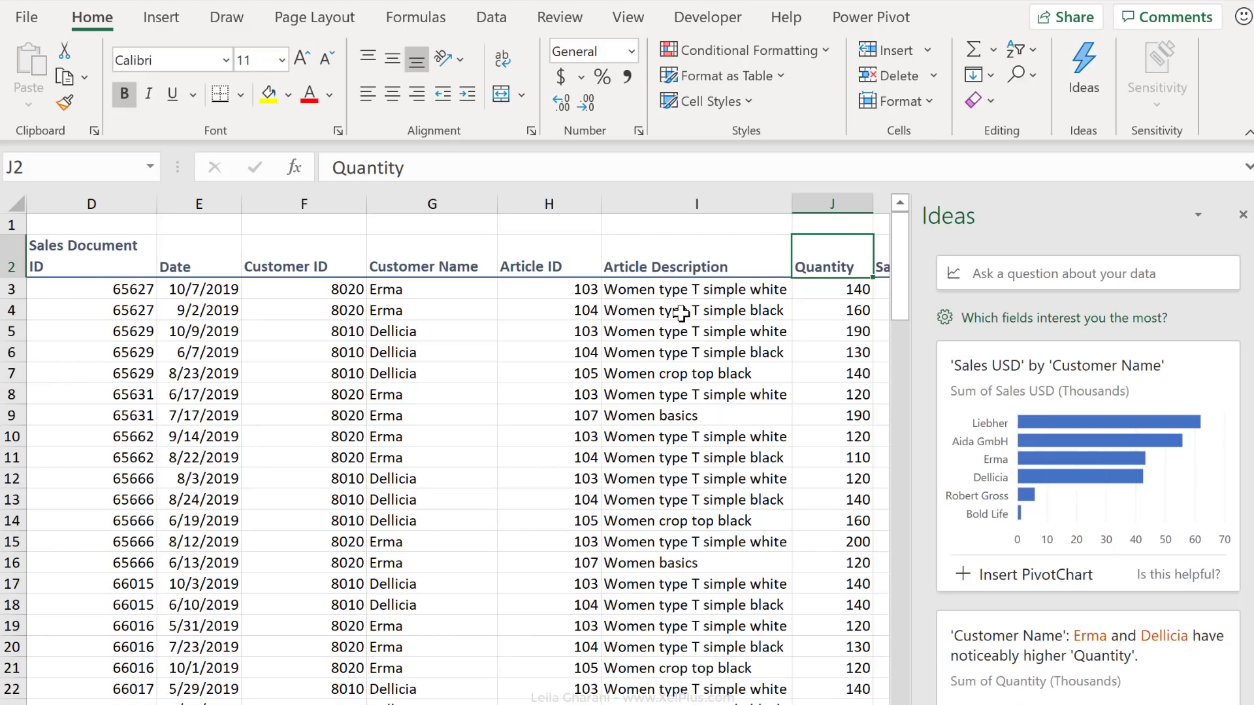
{"action": "key", "text": "Right"}
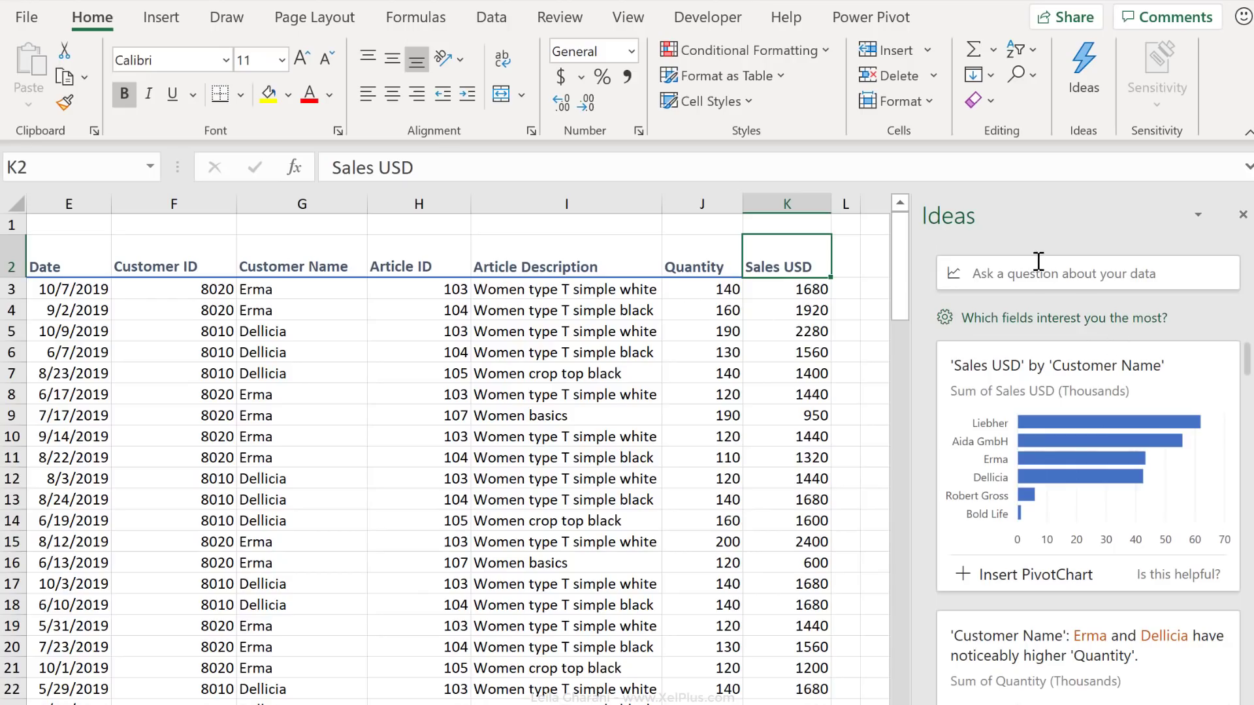
Step: Ask Ideas the question "Quantity sody by Company Name", using the suggested Company Name field
{"action": "left_click", "coordinate": [1025, 280]}
{"action": "type", "text": "Qua"}
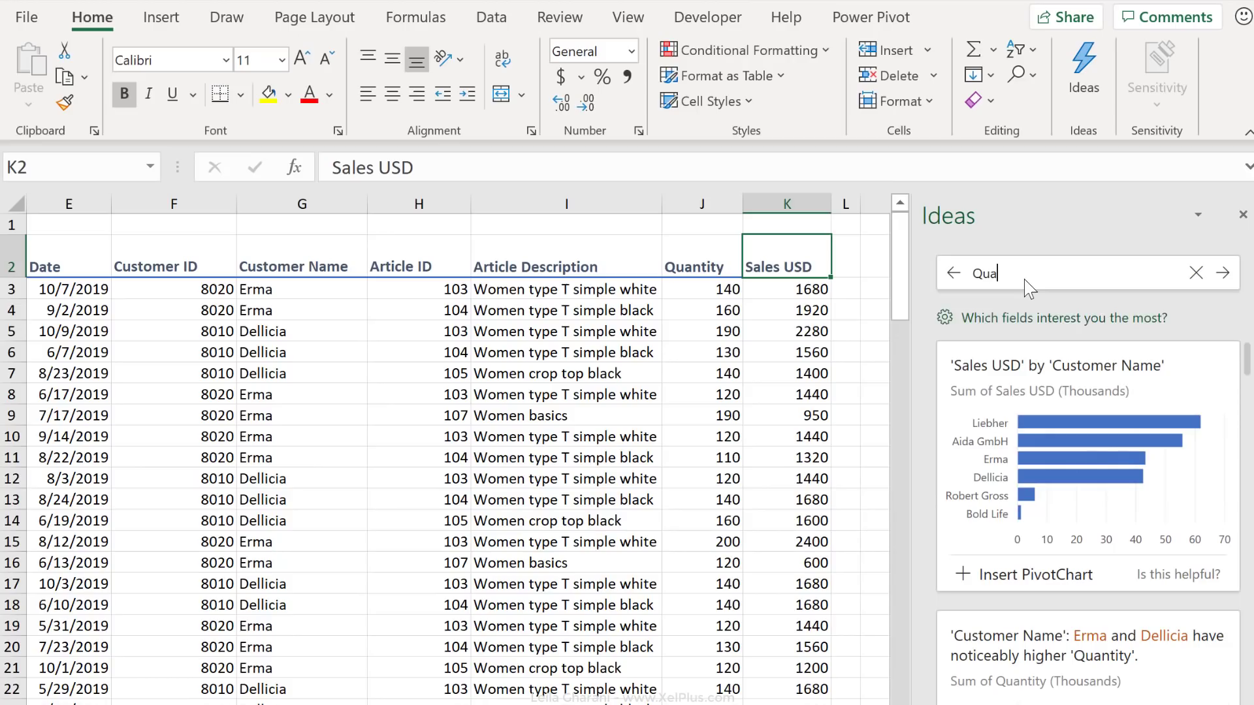
{"action": "type", "text": "ntity"}
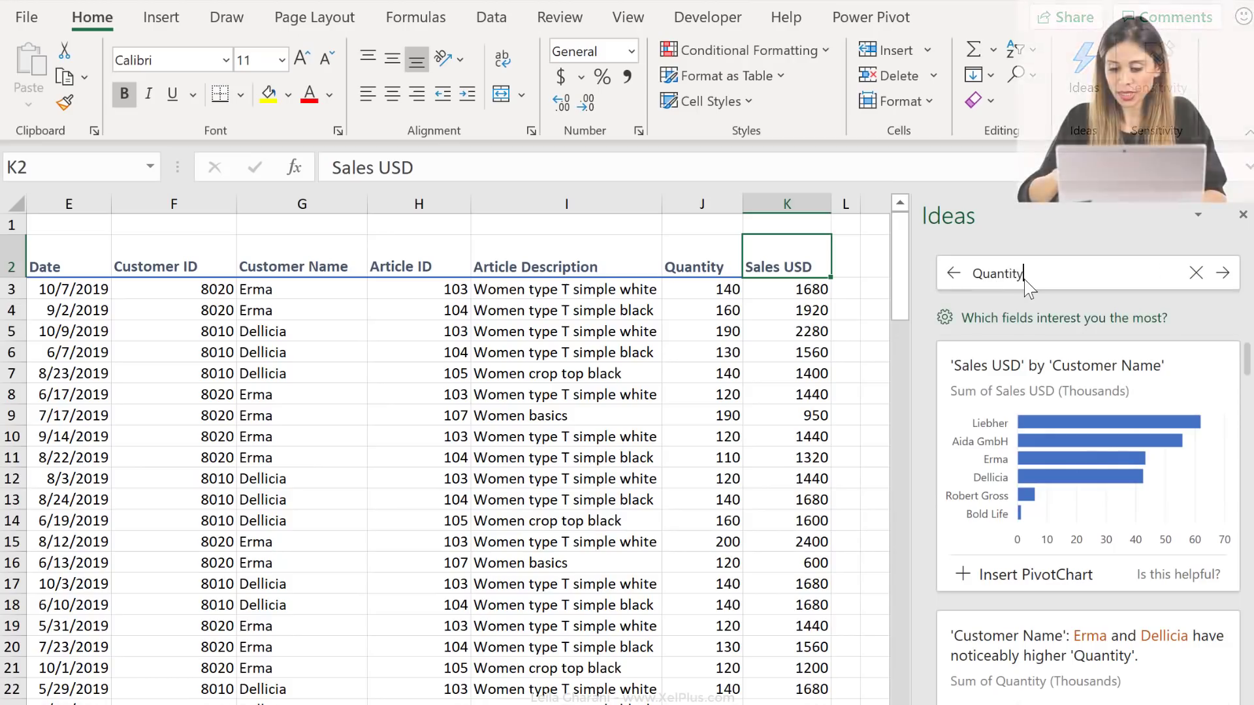
{"action": "type", "text": " sody by"}
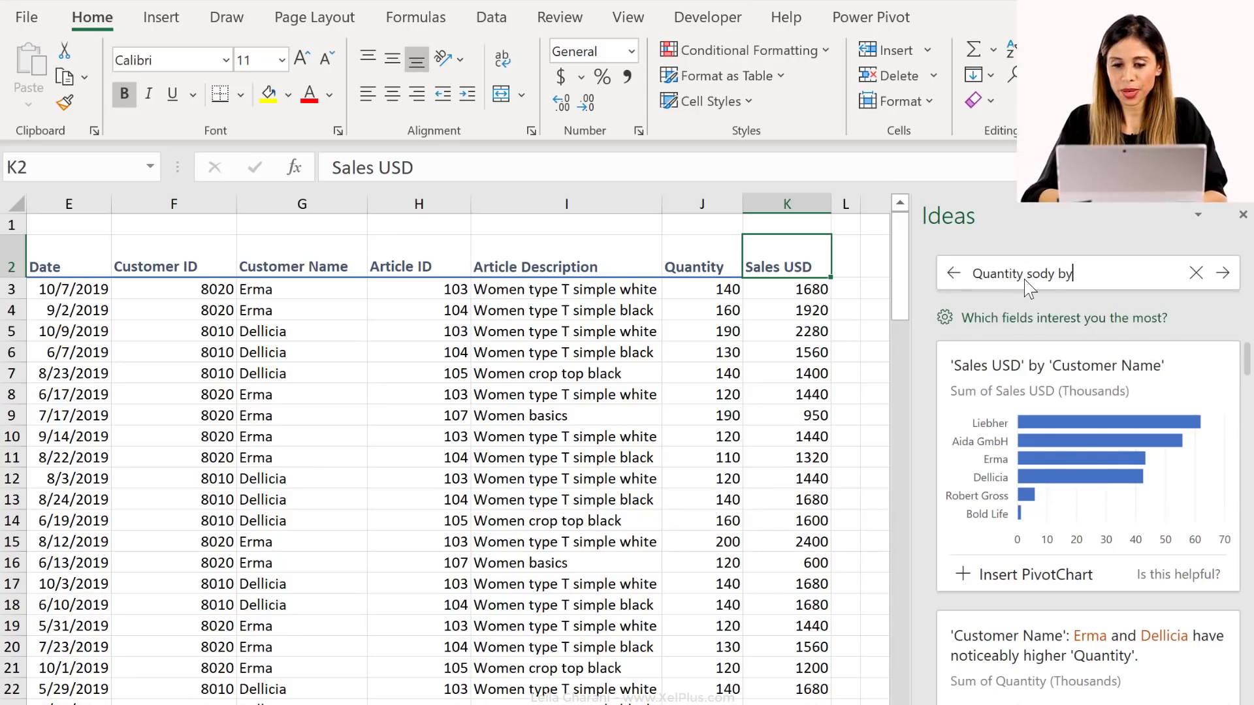
{"action": "type", "text": " compa"}
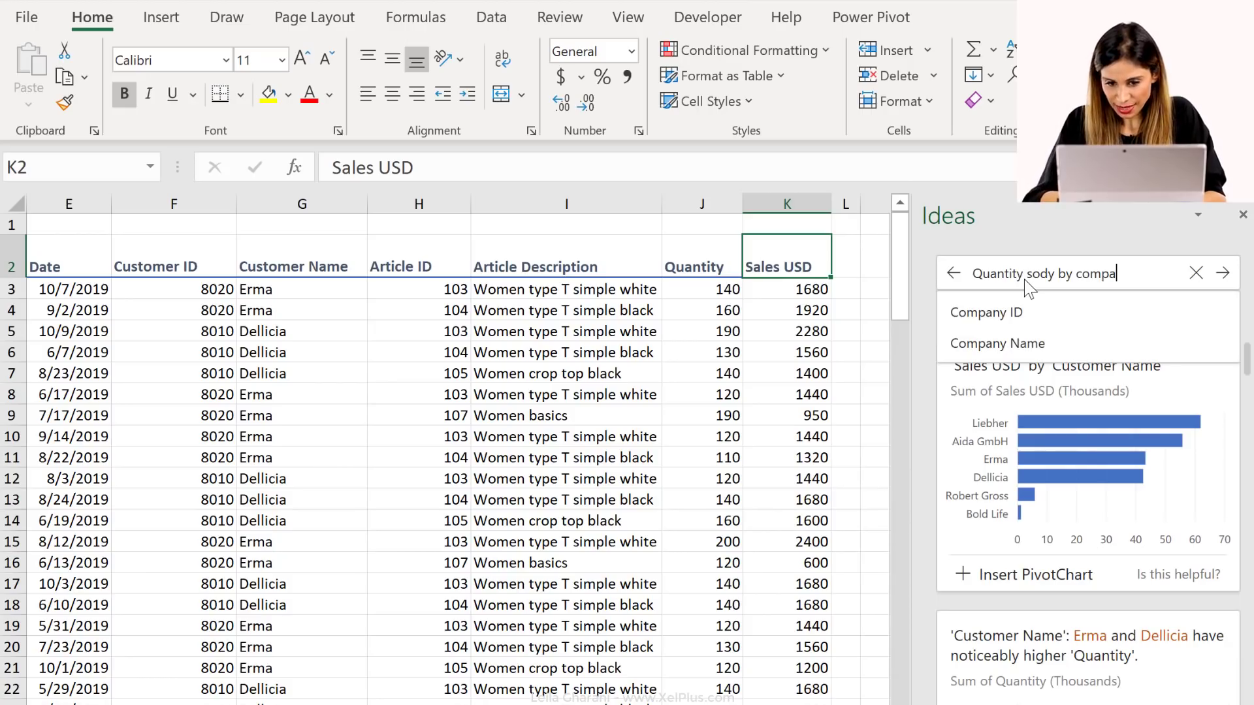
{"action": "type", "text": "ny"}
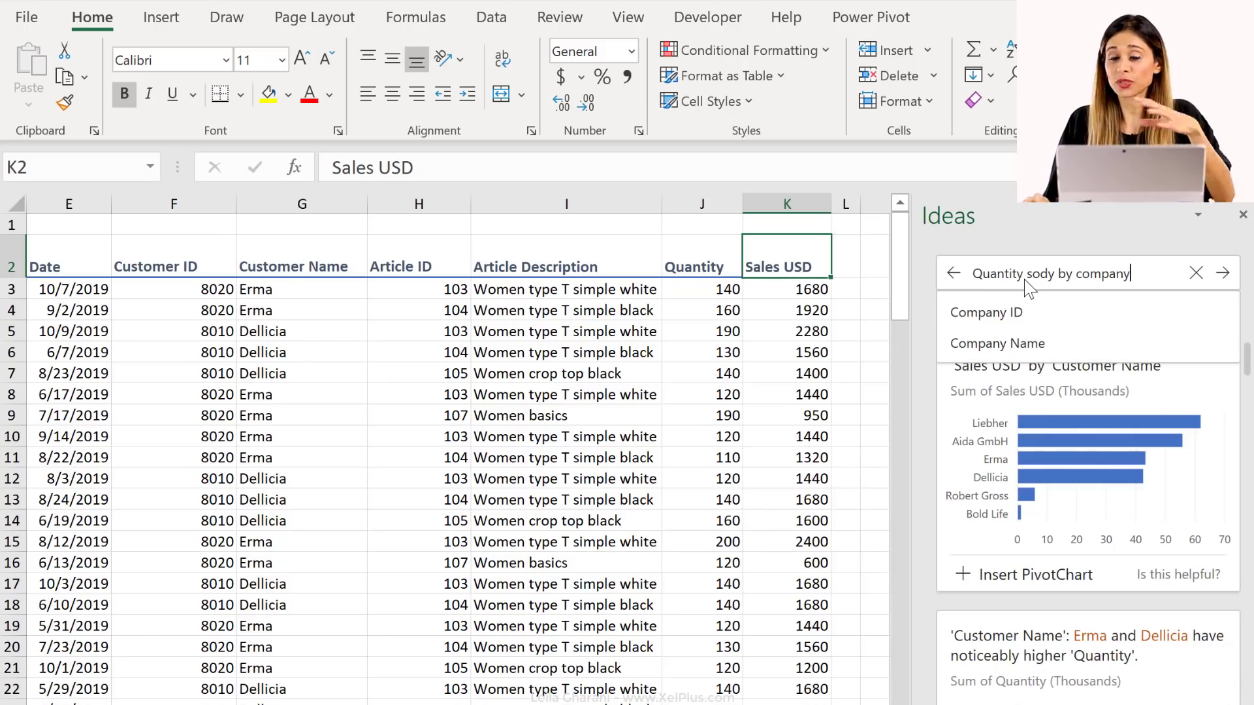
{"action": "left_click", "coordinate": [995, 346]}
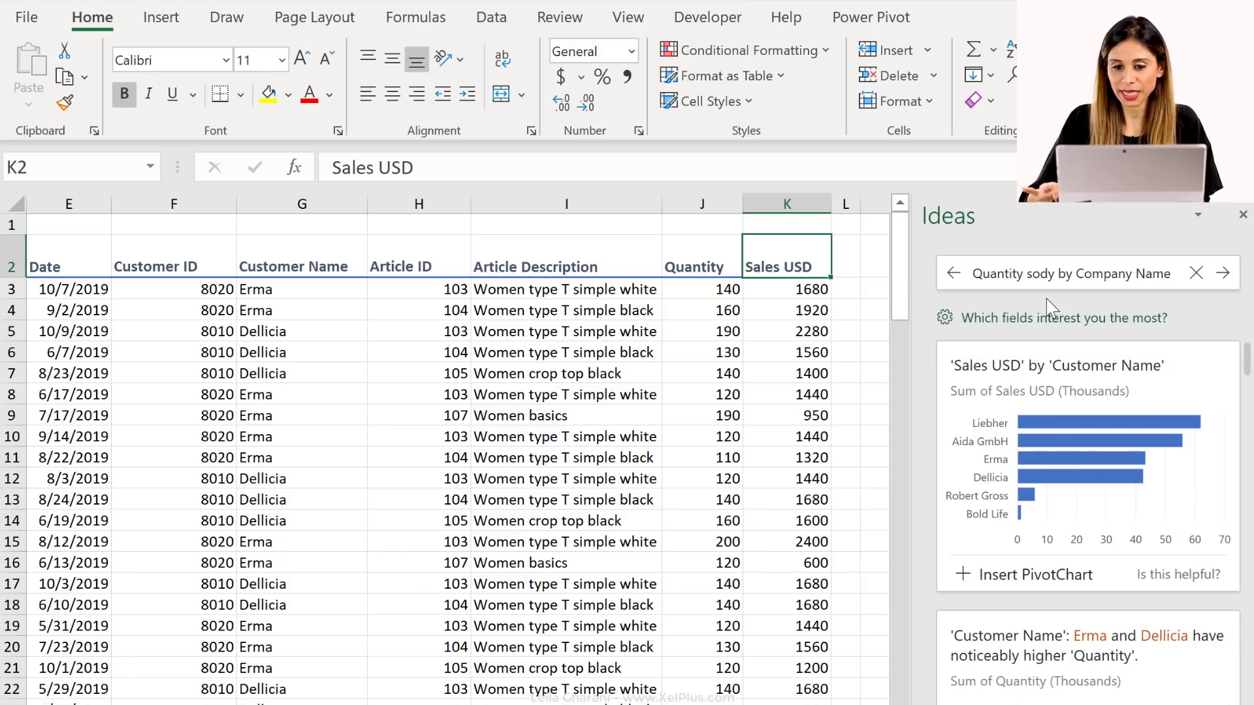
{"action": "key", "text": "Return"}
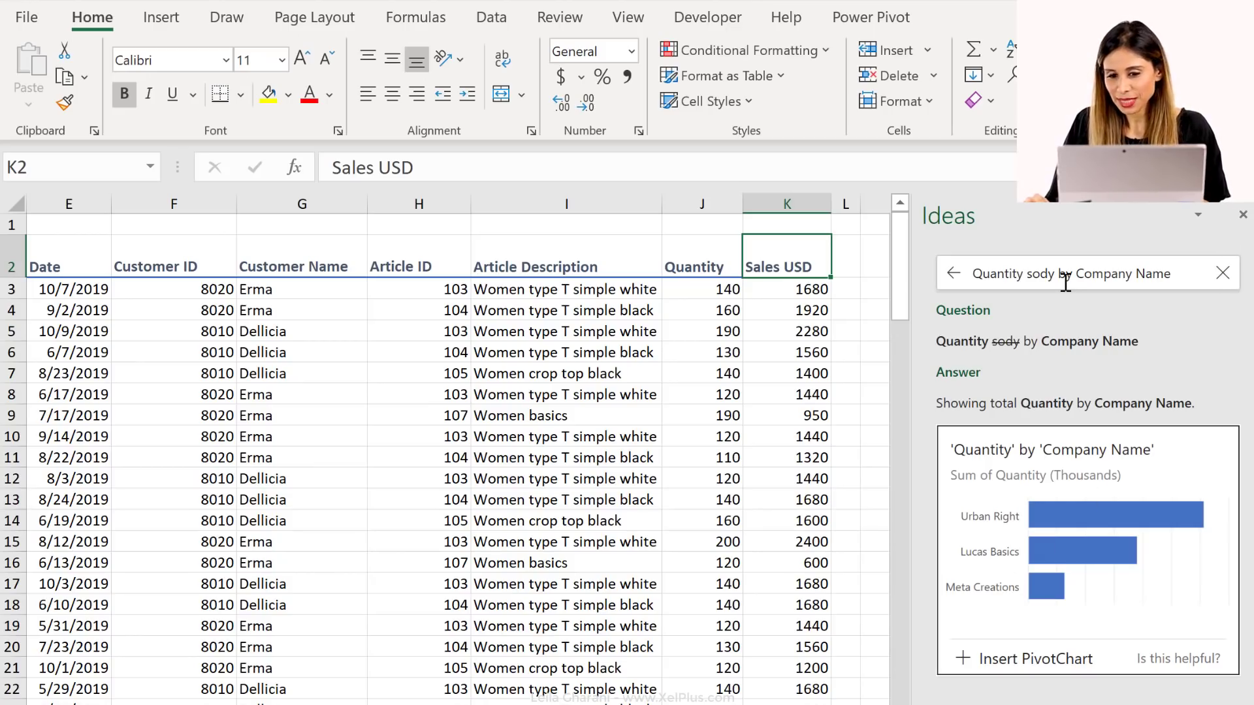
Step: Extend the question to "Quantity sody by Company Name table" and insert the resulting PivotTable on a new sheet
{"action": "left_click", "coordinate": [1039, 278]}
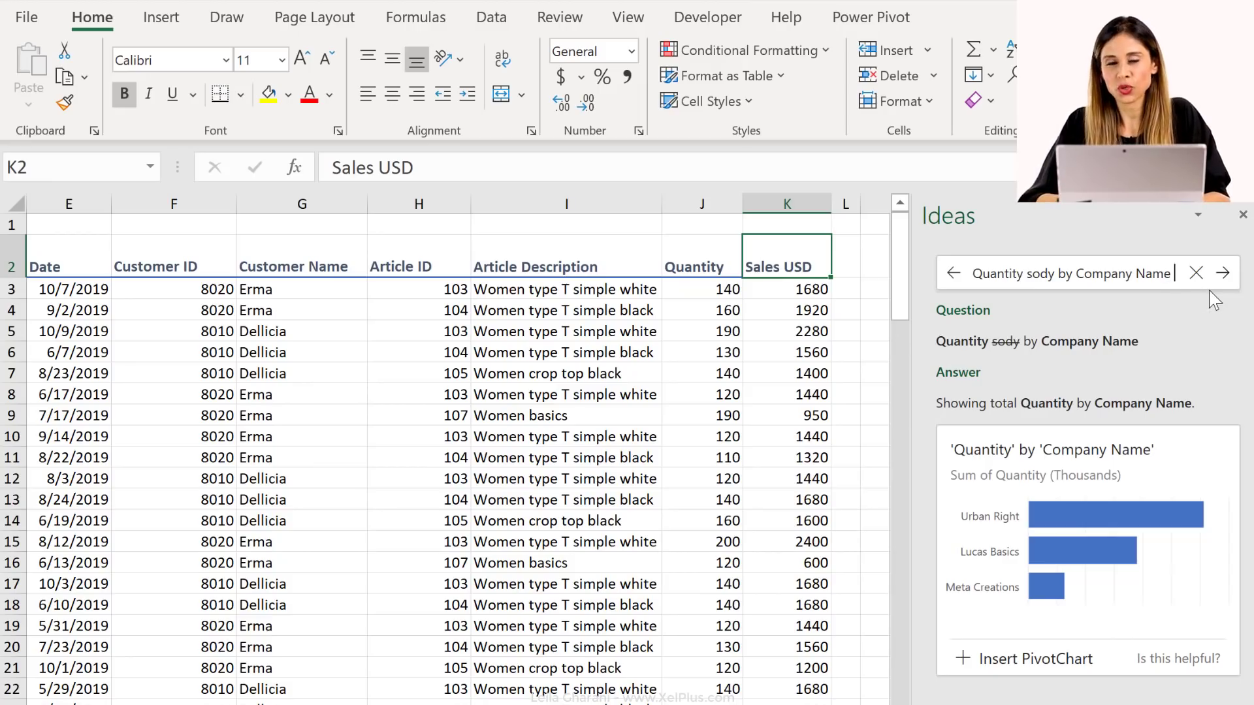
{"action": "type", "text": "table"}
{"action": "key", "text": "Return"}
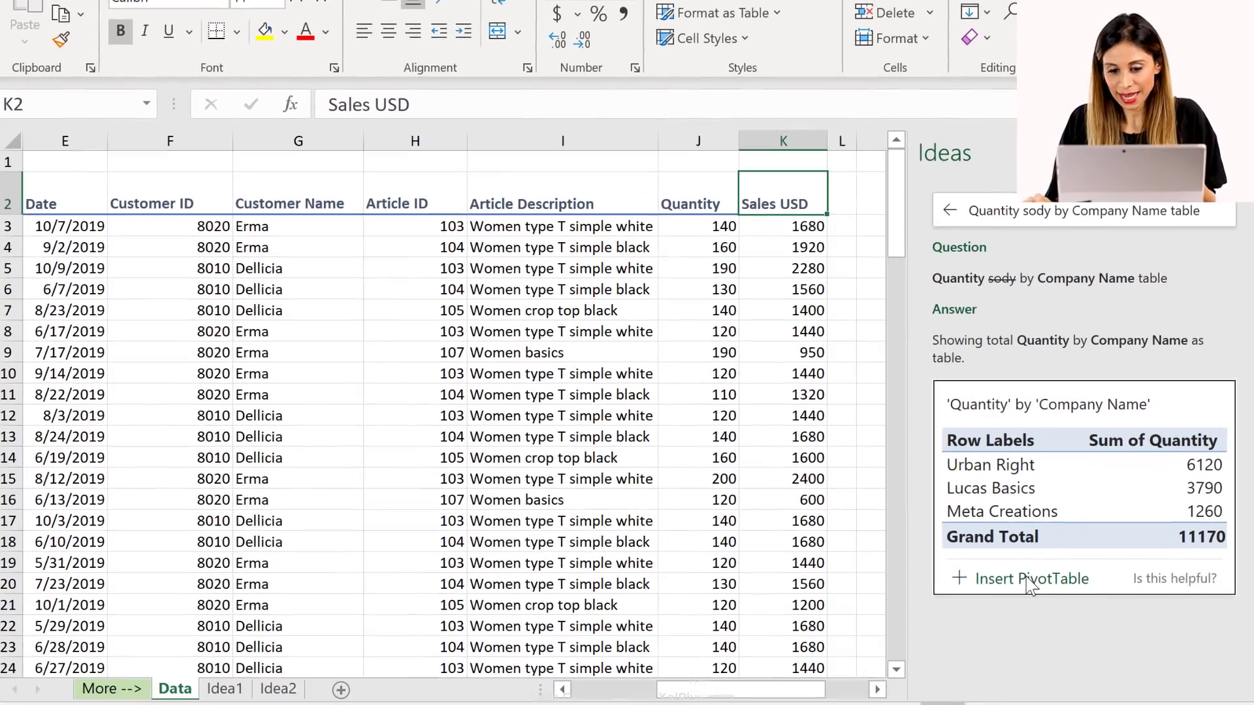
{"action": "left_click", "coordinate": [1030, 646]}
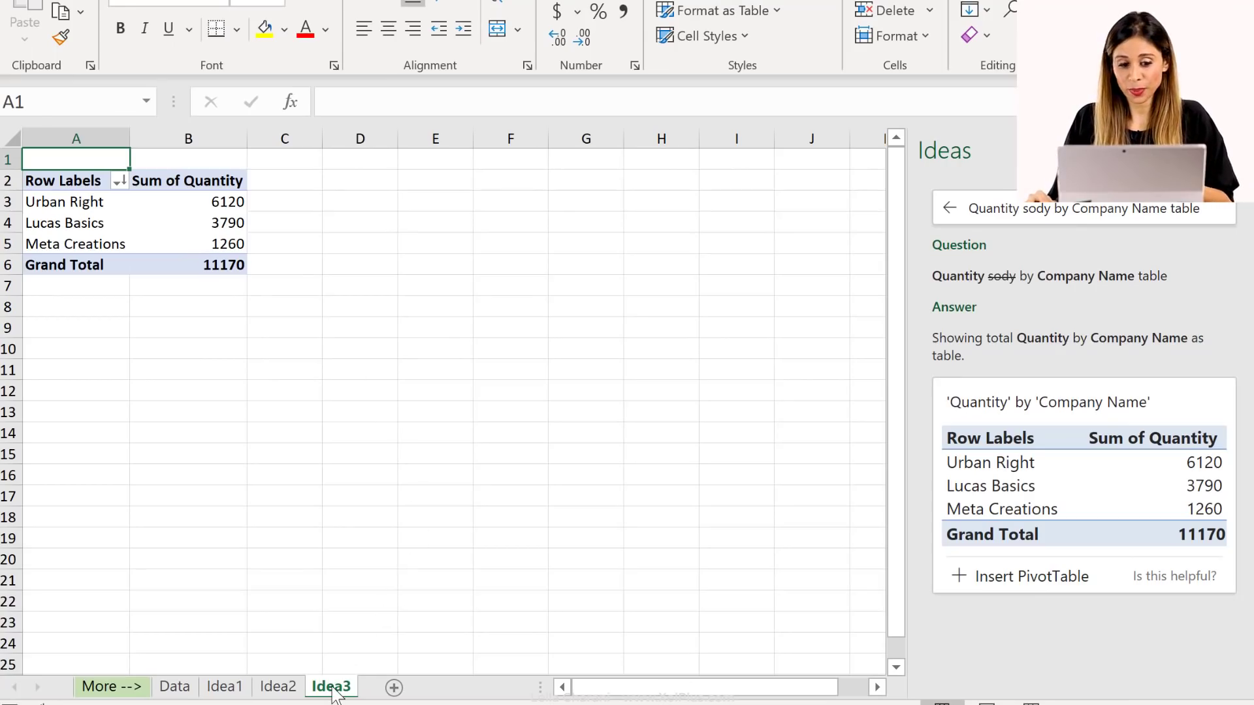
Step: Compare the Idea1 and Idea2 sheets and permanently delete the duplicate Idea2 sheet
{"action": "left_click", "coordinate": [278, 688]}
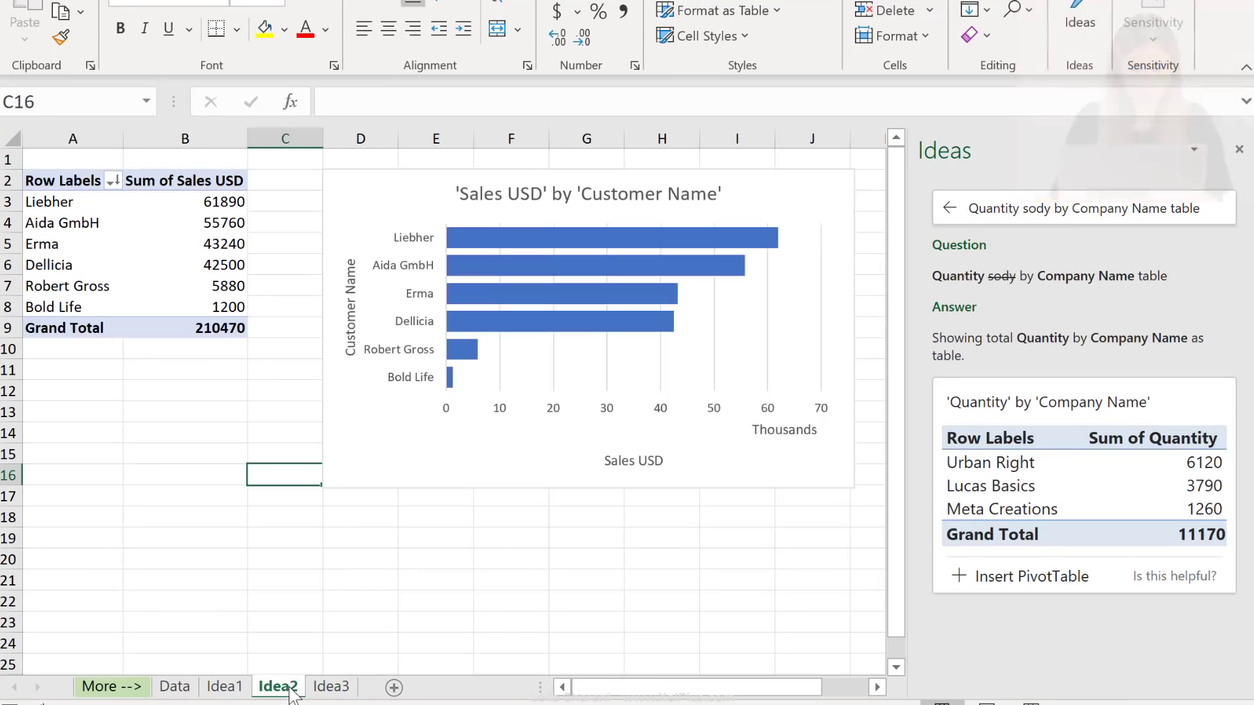
{"action": "left_click", "coordinate": [224, 690]}
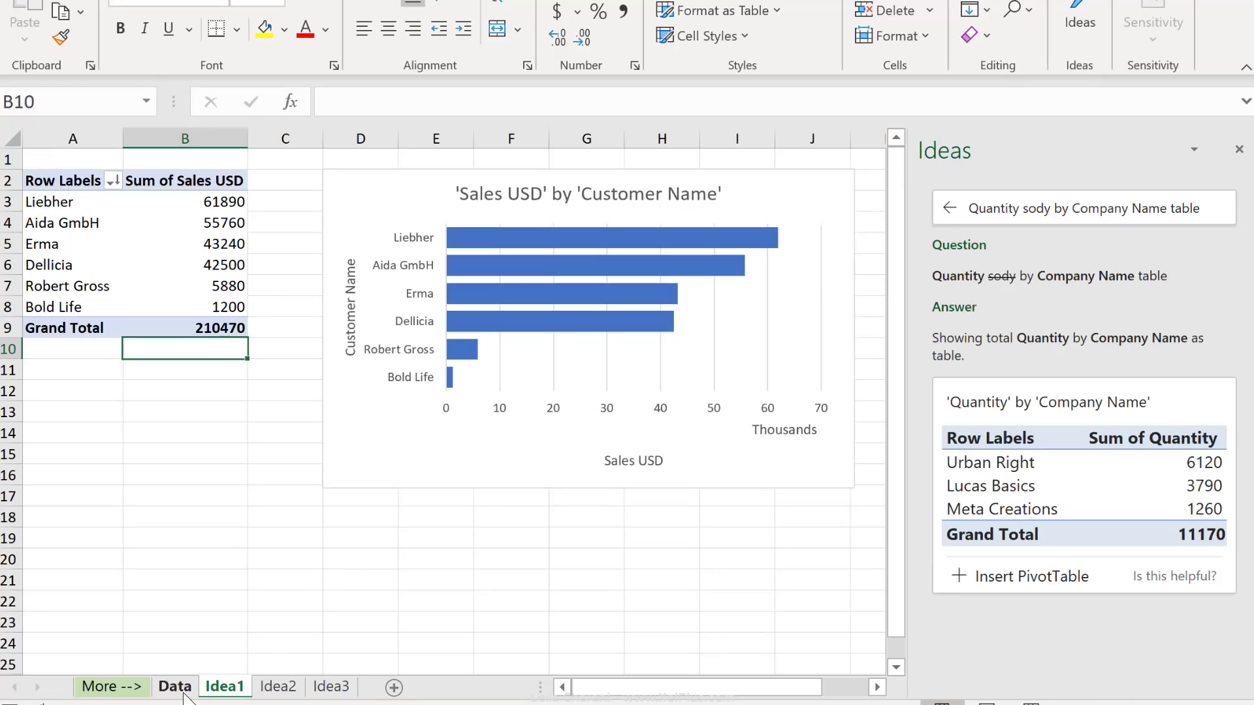
{"action": "left_click", "coordinate": [284, 688]}
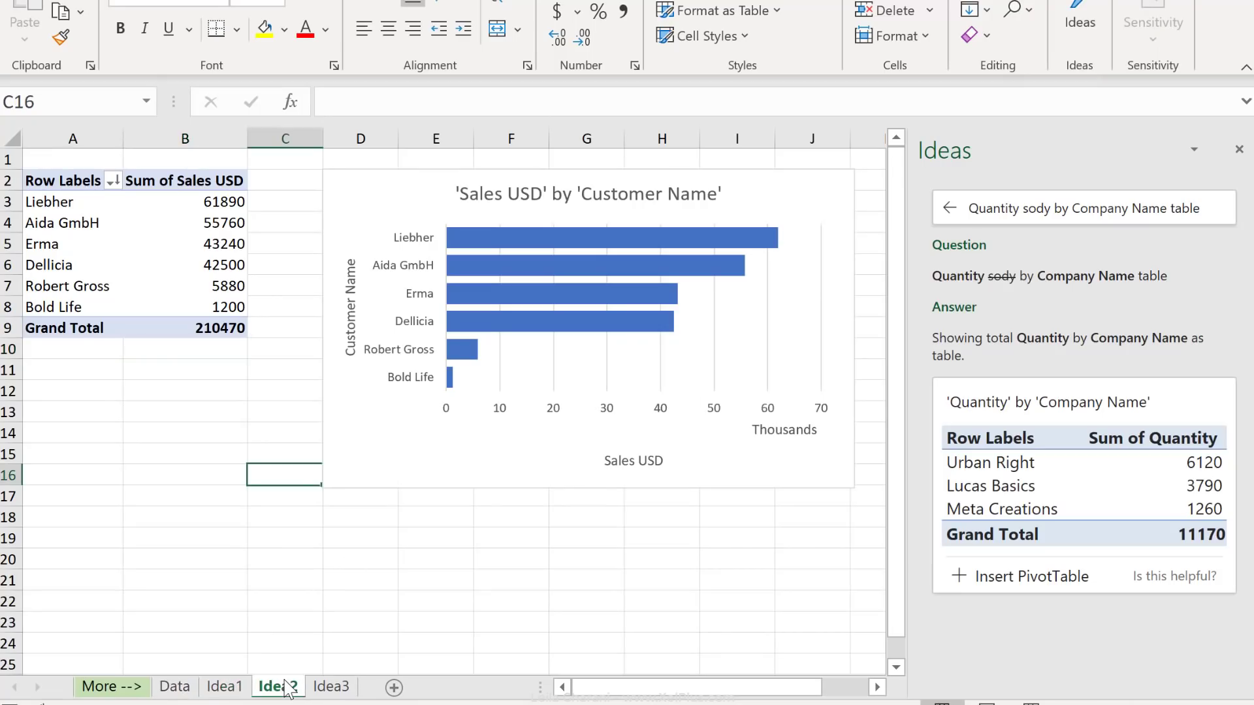
{"action": "right_click", "coordinate": [287, 689]}
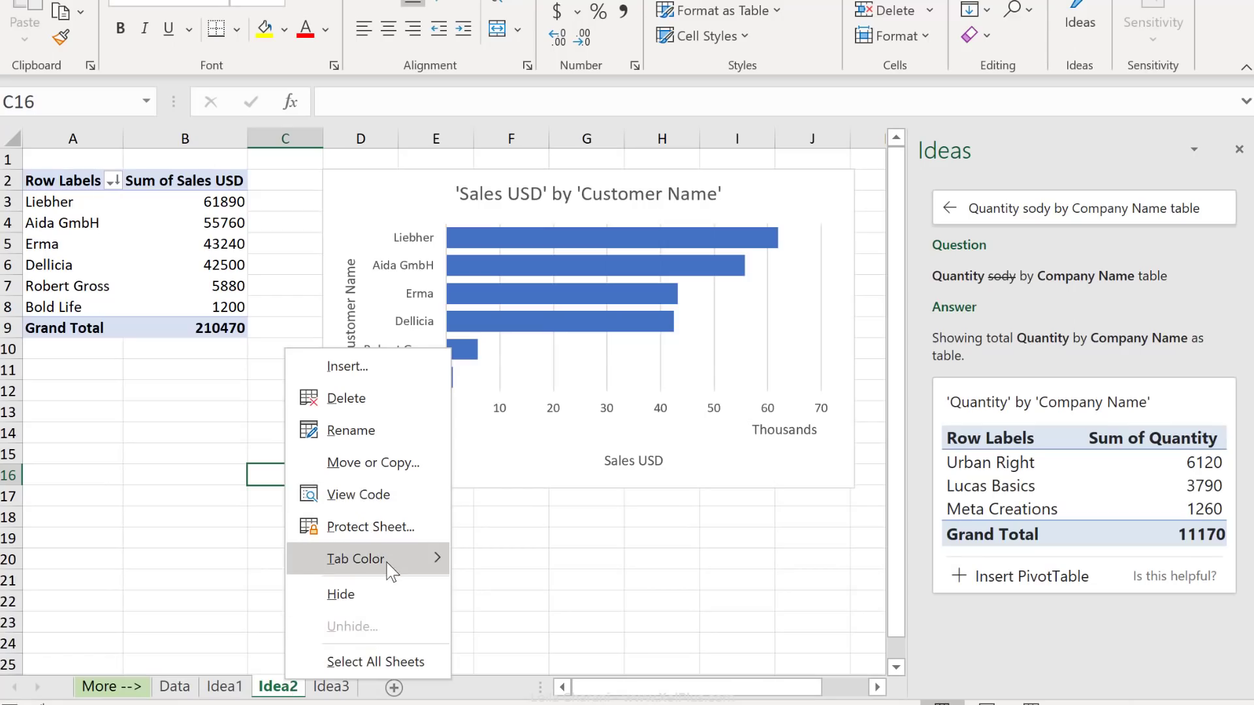
{"action": "left_click", "coordinate": [363, 399]}
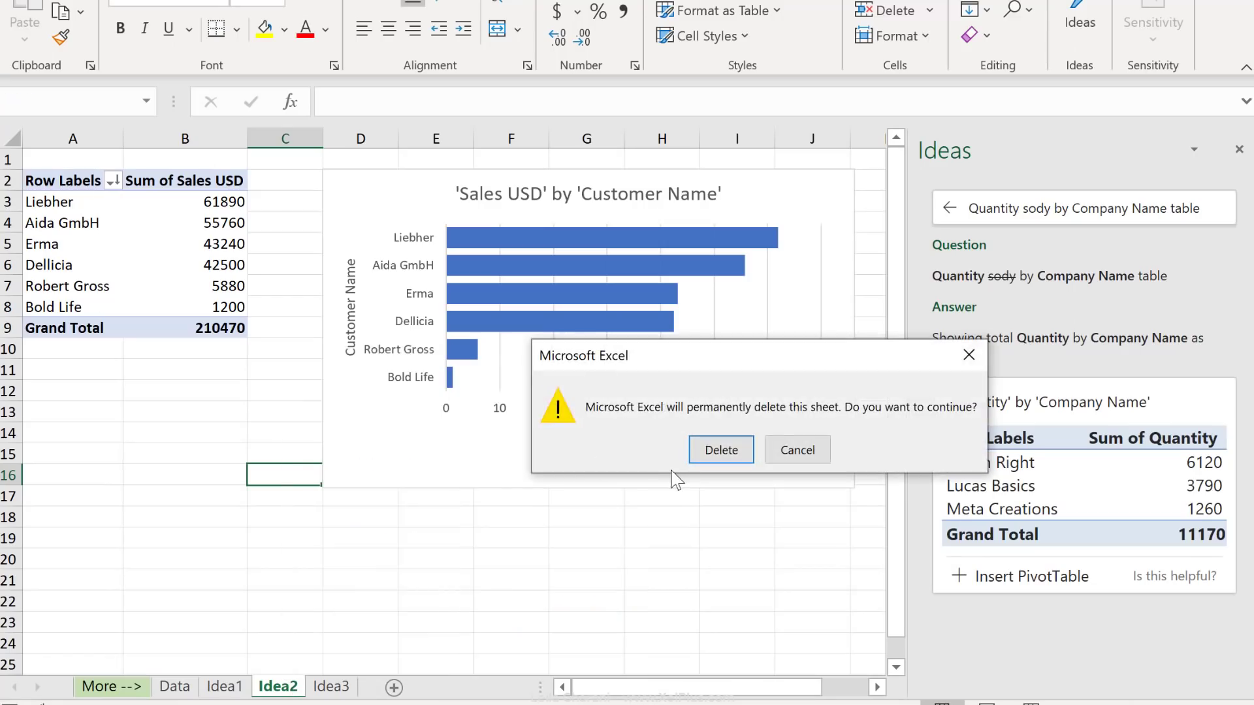
{"action": "left_click", "coordinate": [712, 452]}
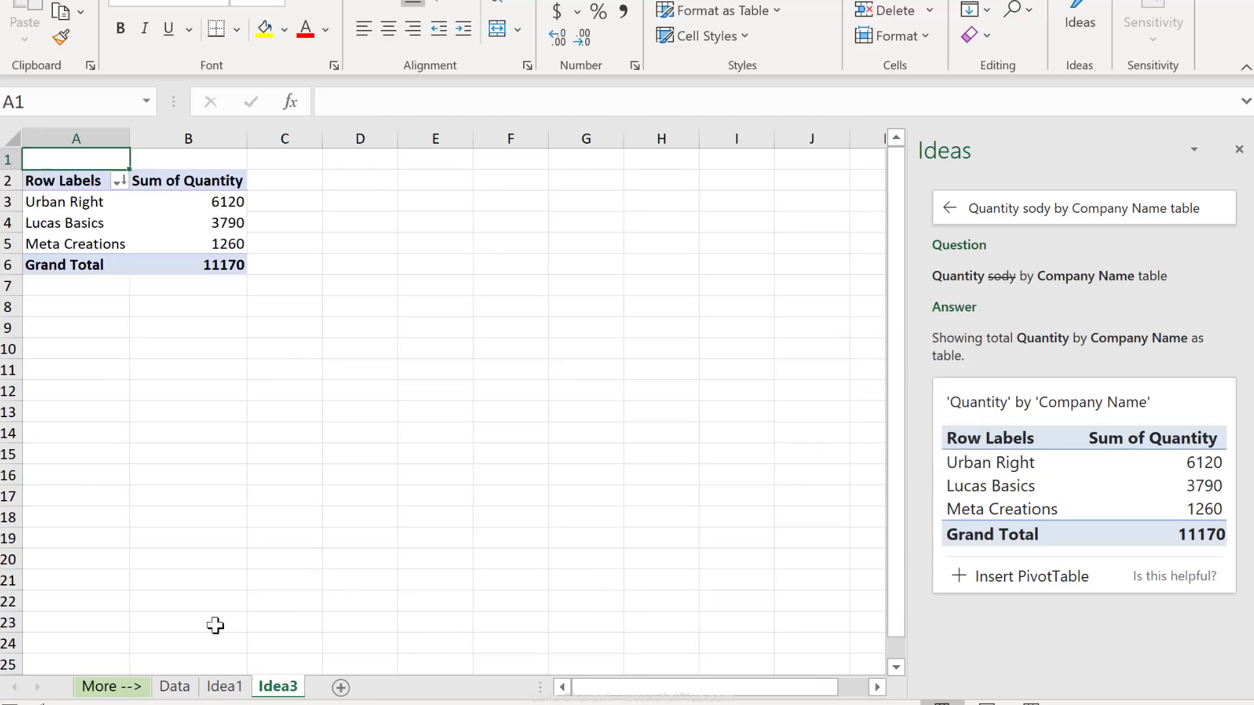
Step: Return to the Data sheet and replace the previous Ideas question with "how many customers are there"
{"action": "left_click", "coordinate": [175, 689]}
{"action": "left_click_drag", "start_coordinate": [968, 208], "coordinate": [1087, 207]}
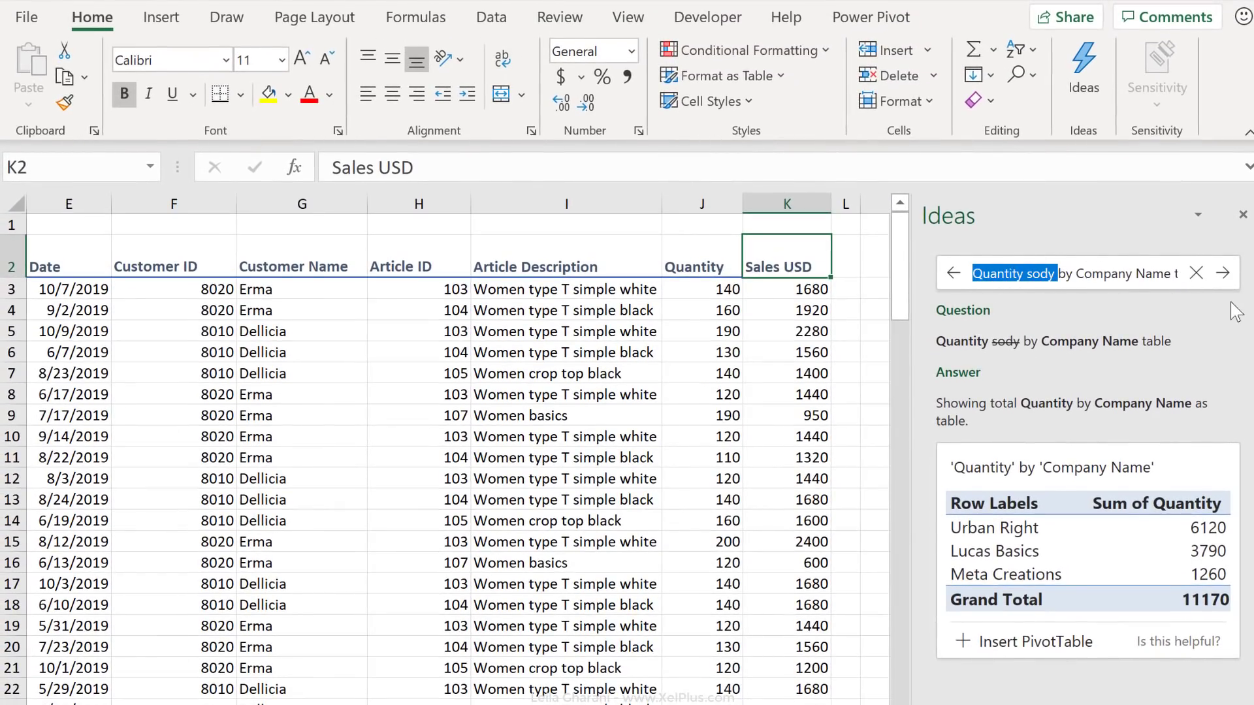
{"action": "left_click", "coordinate": [1196, 273]}
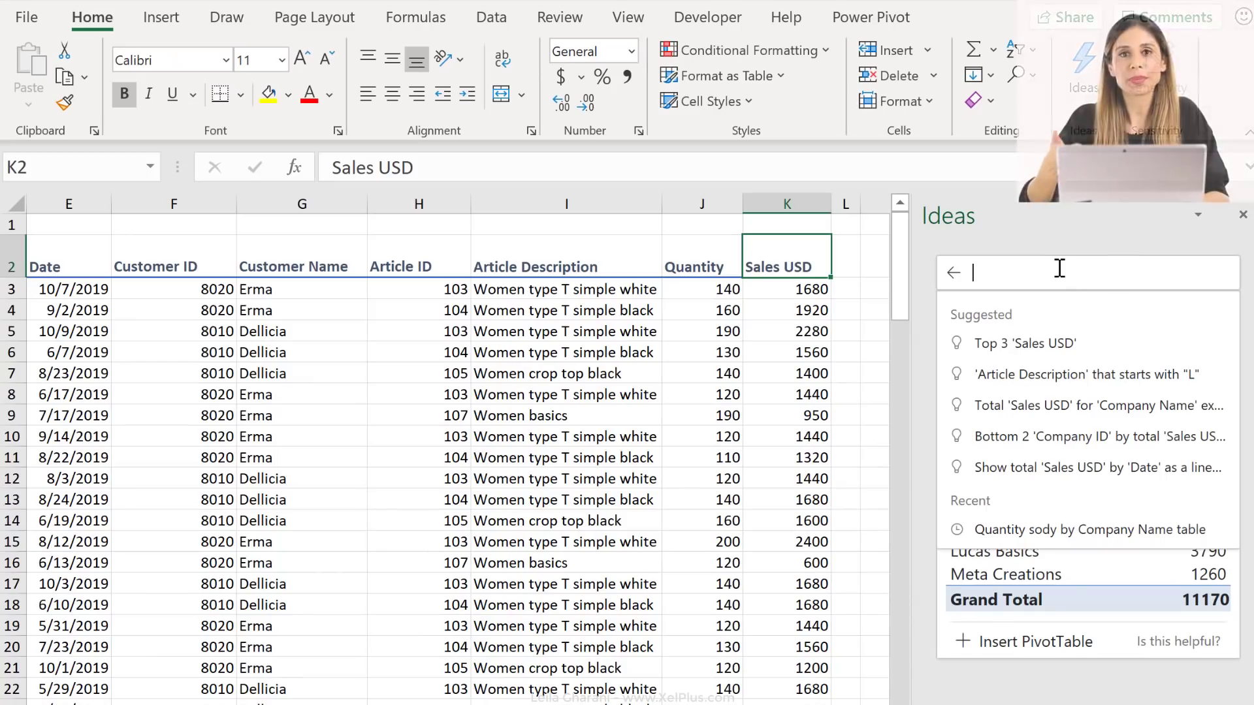
{"action": "type", "text": "how "}
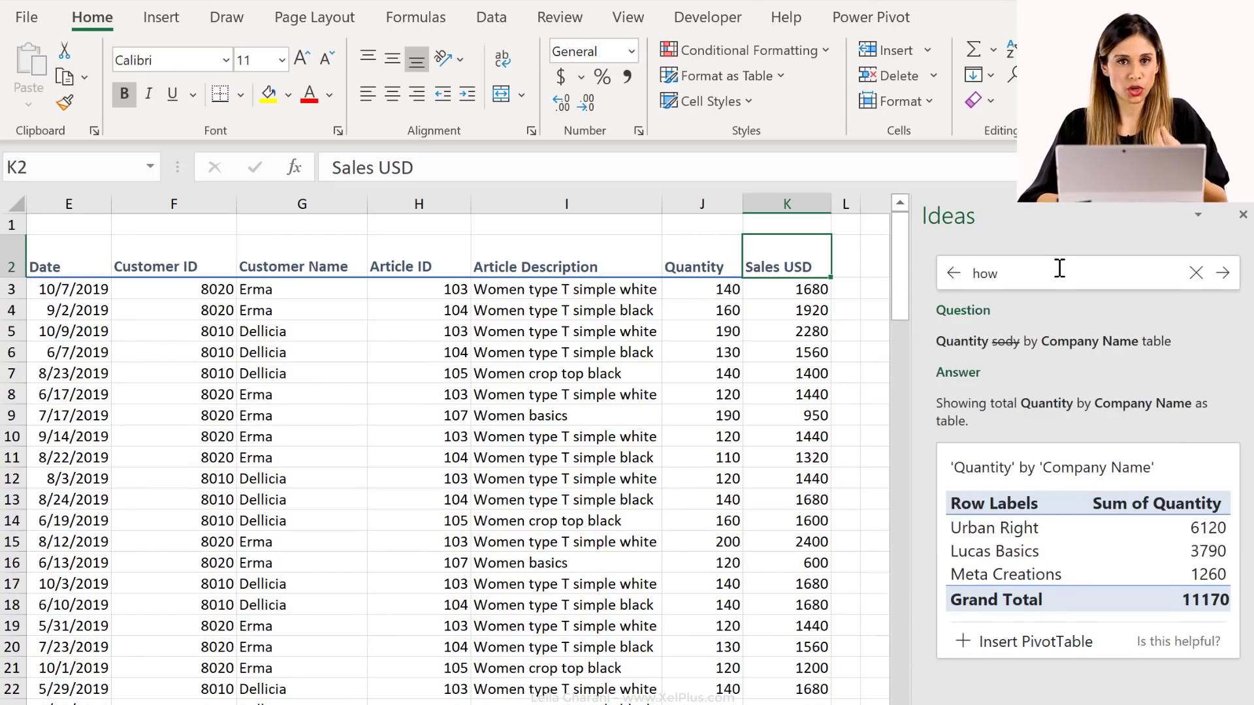
{"action": "type", "text": "ma"}
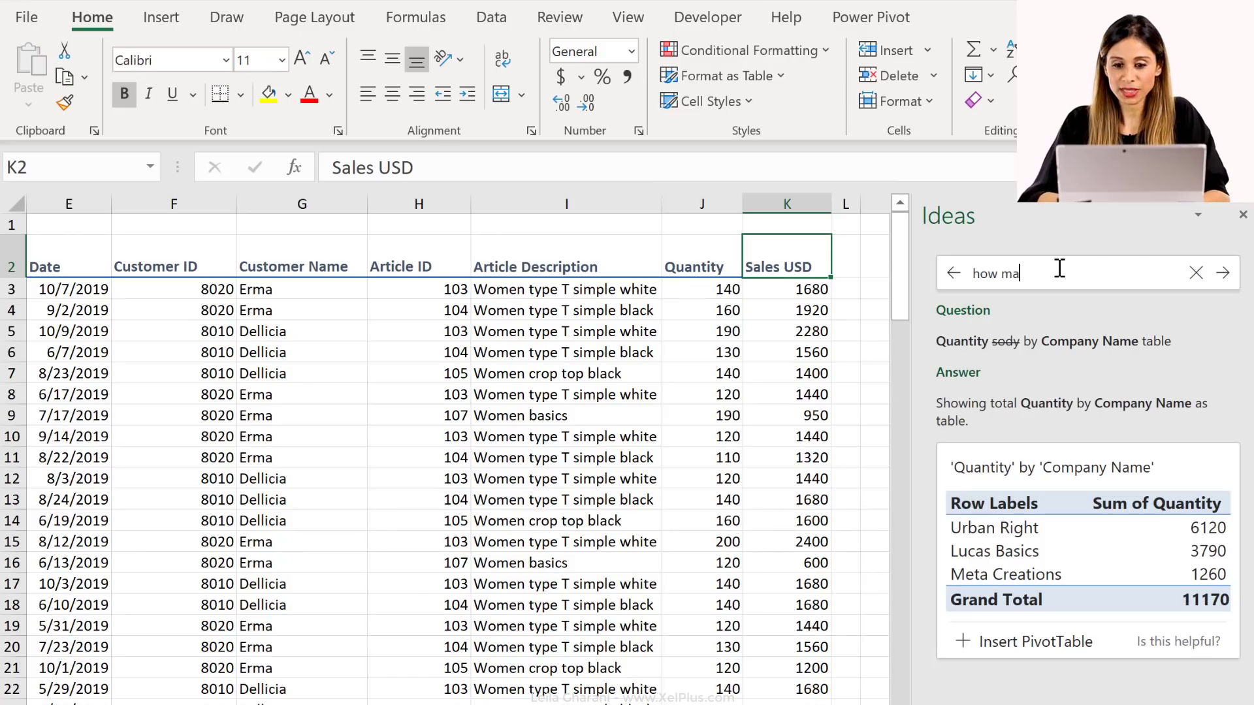
{"action": "type", "text": "ny customers"}
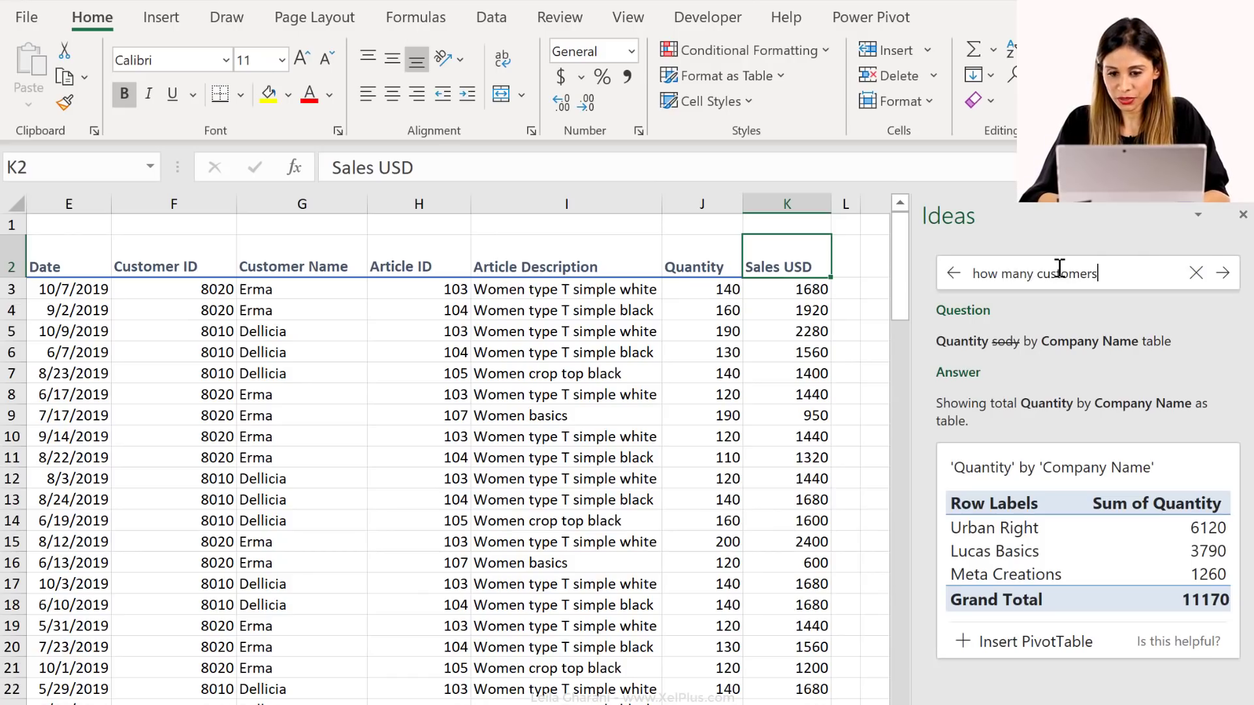
{"action": "type", "text": " are there"}
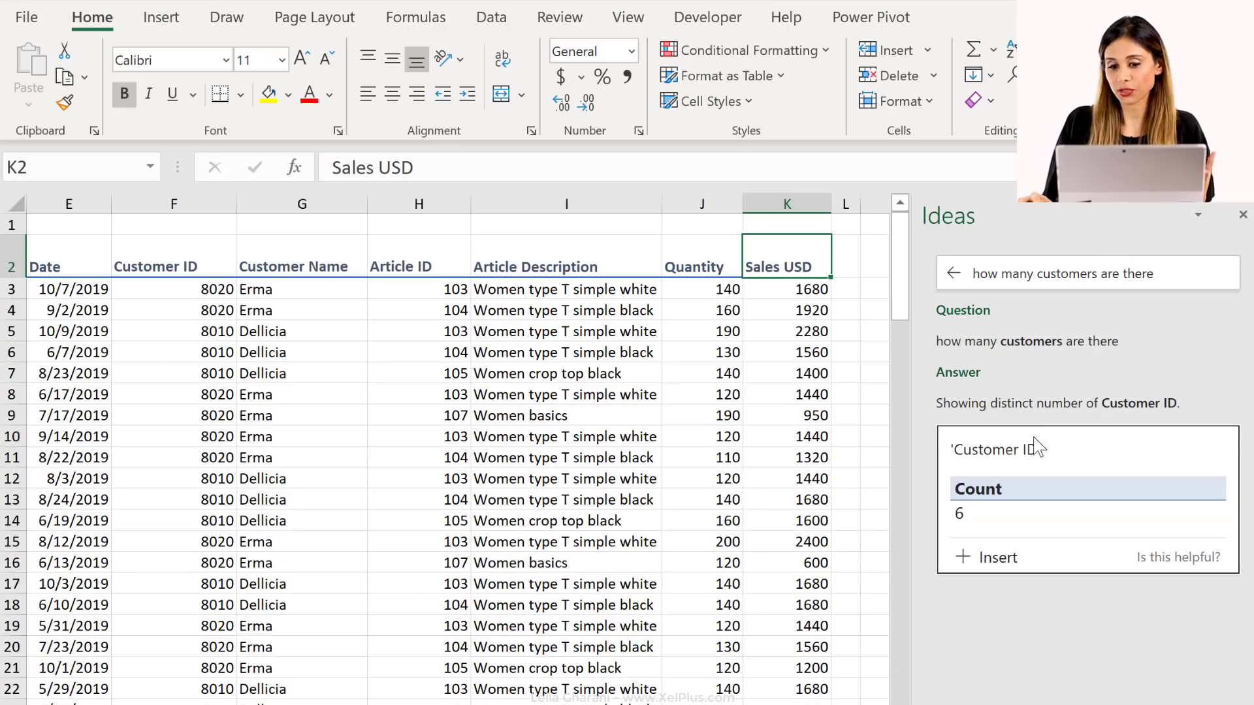
Step: Replace "customers" in the Ideas question and ask "how many companies are there"
{"action": "left_click_drag", "start_coordinate": [1154, 273], "coordinate": [1041, 266]}
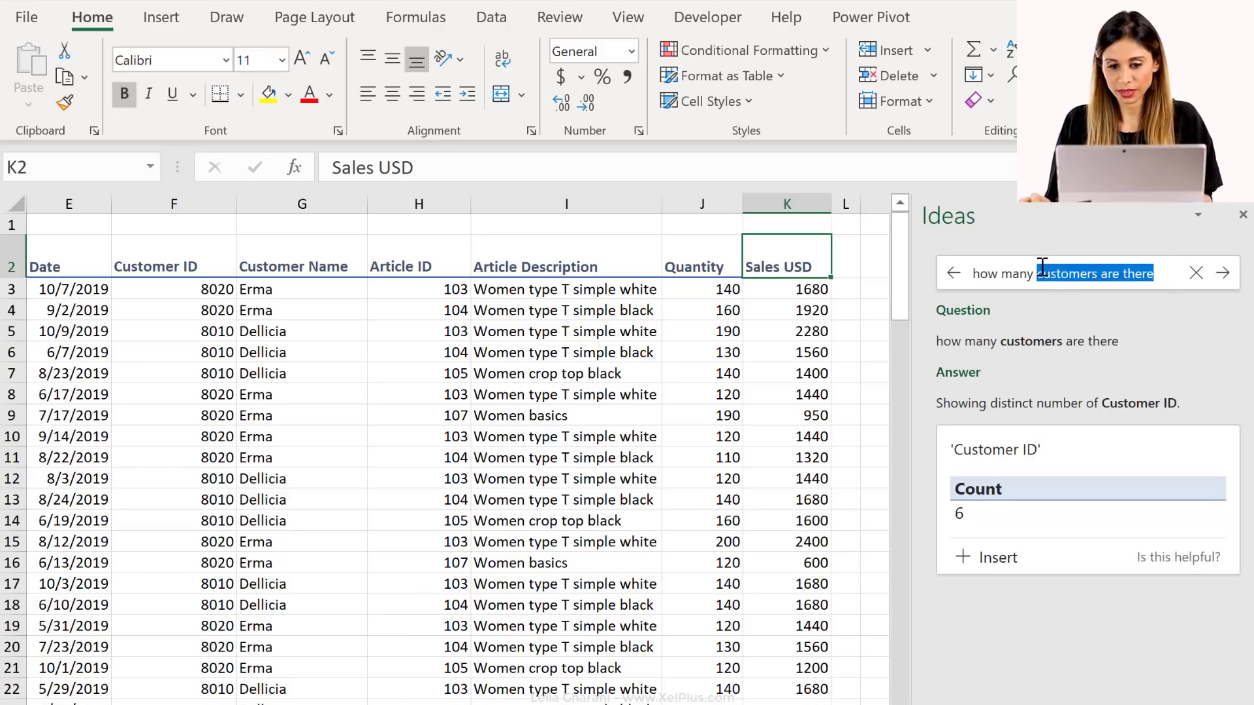
{"action": "double_click", "coordinate": [1056, 271]}
{"action": "type", "text": "com"}
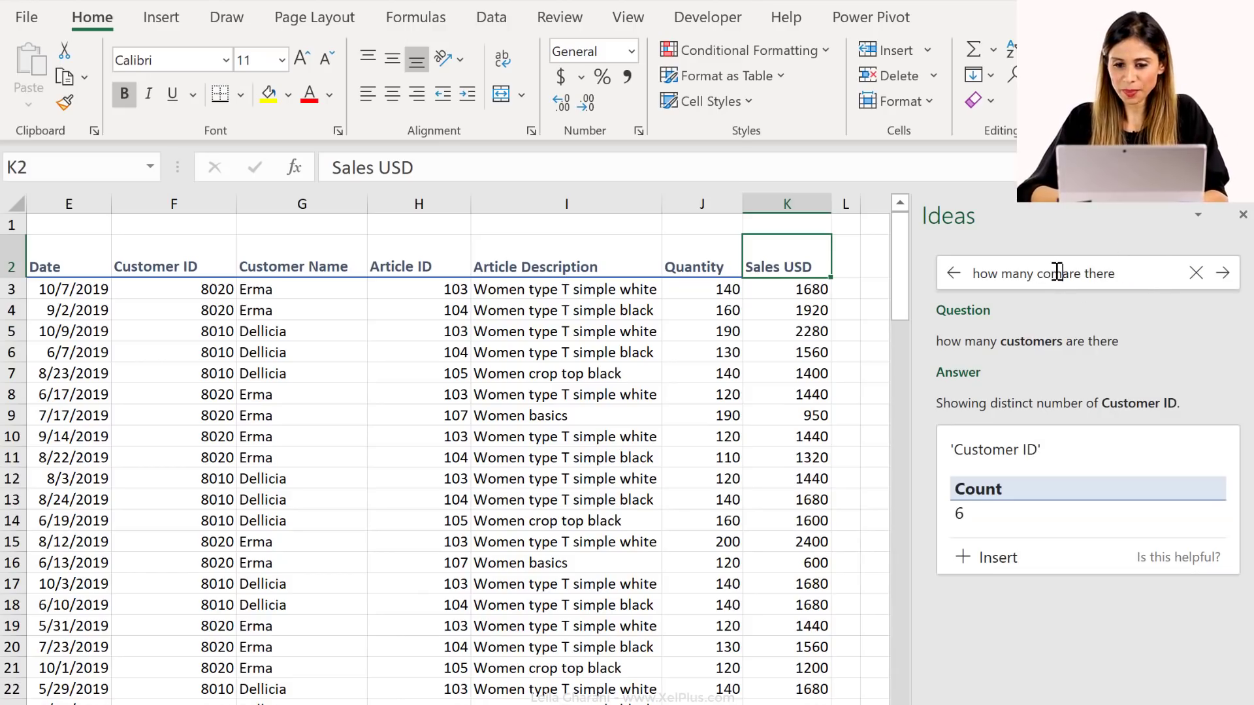
{"action": "type", "text": "panies"}
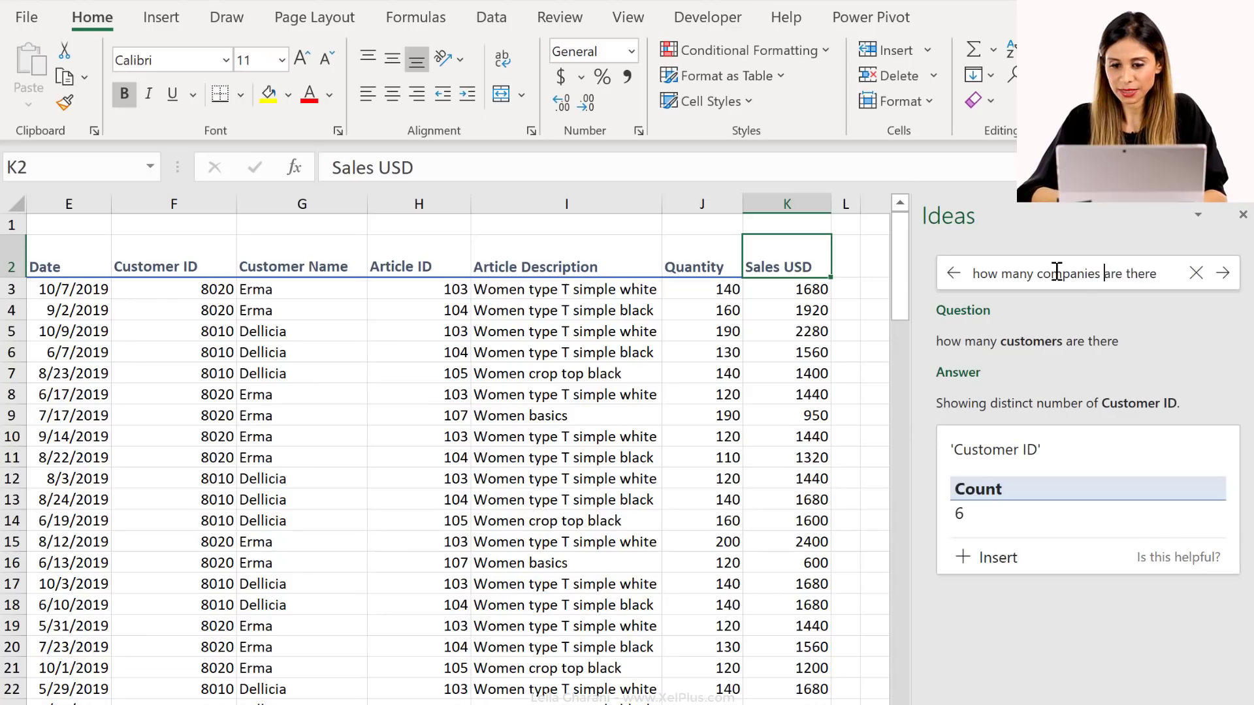
{"action": "key", "text": "Return"}
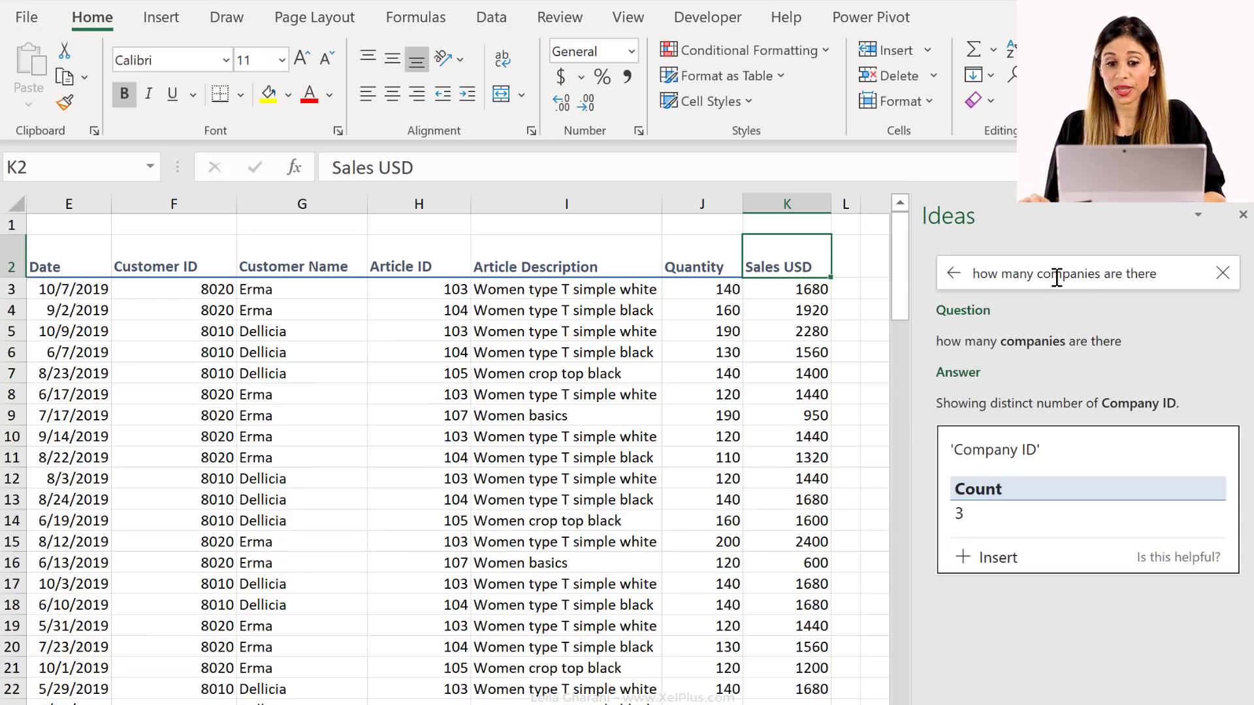
Step: Ask Ideas "which region had the highest Sales USD", using the suggested Sales USD field
{"action": "left_click_drag", "start_coordinate": [1168, 278], "coordinate": [956, 263]}
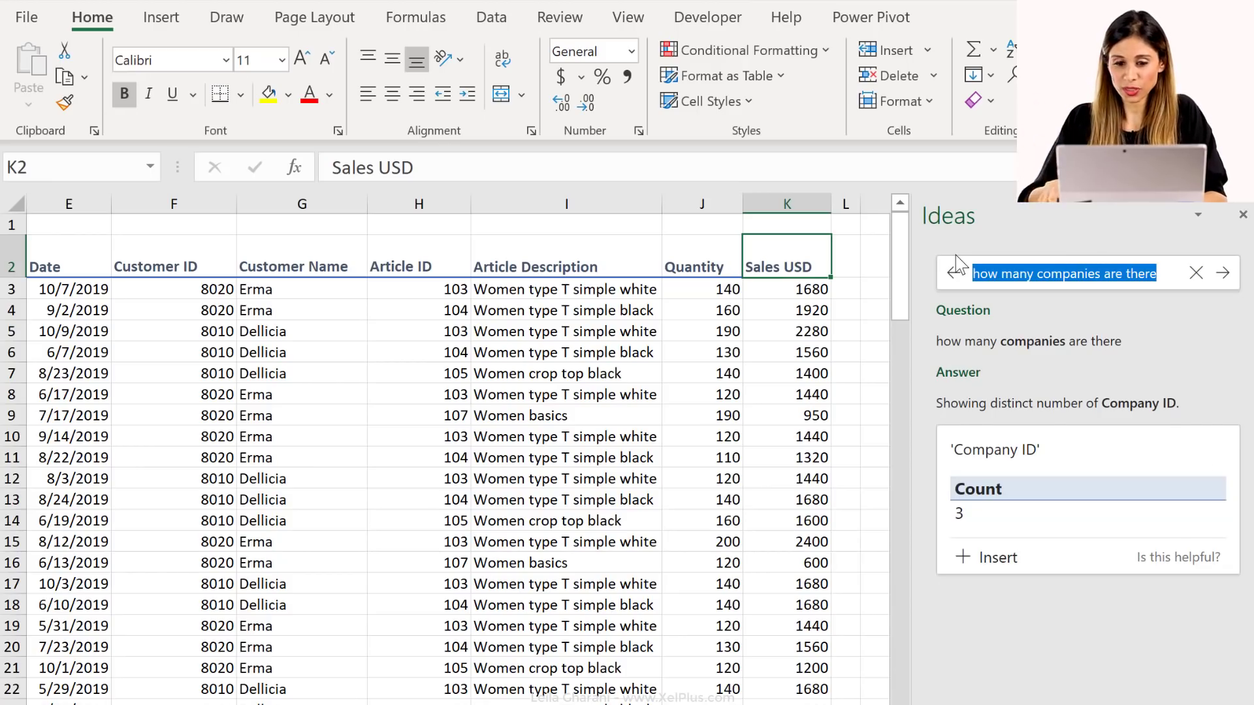
{"action": "key", "text": "BackSpace"}
{"action": "type", "text": "whic"}
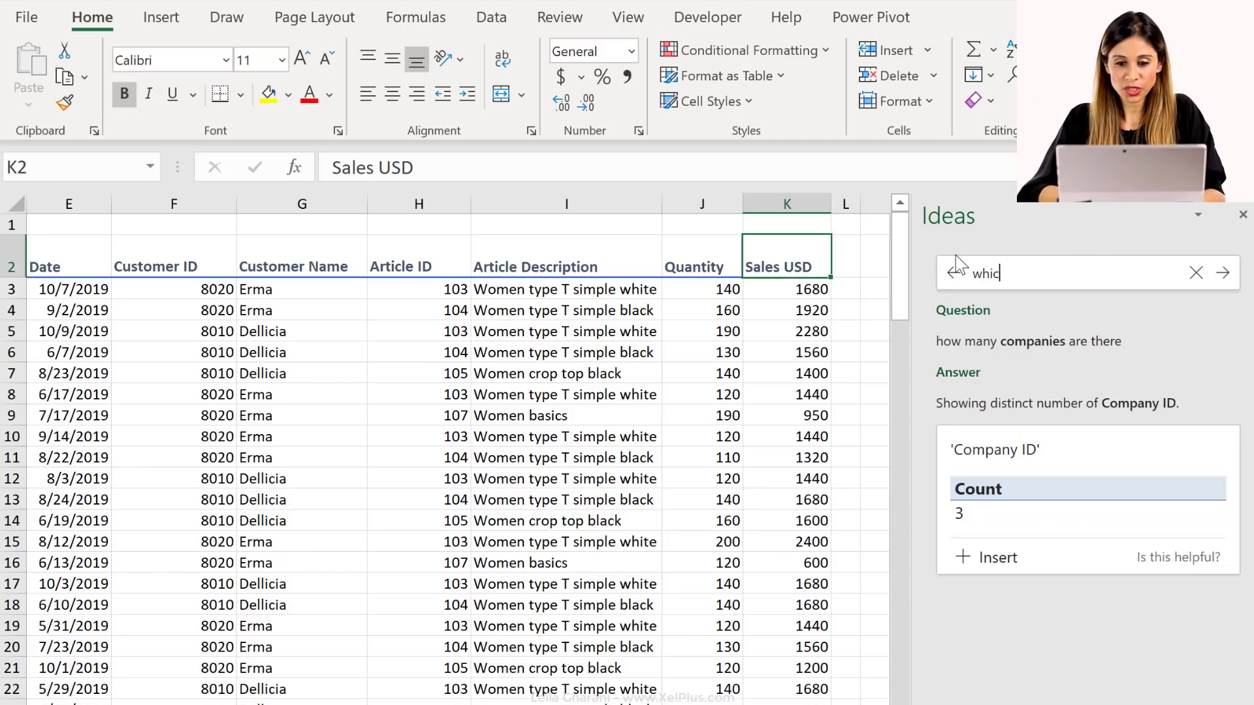
{"action": "type", "text": "h region had the highest"}
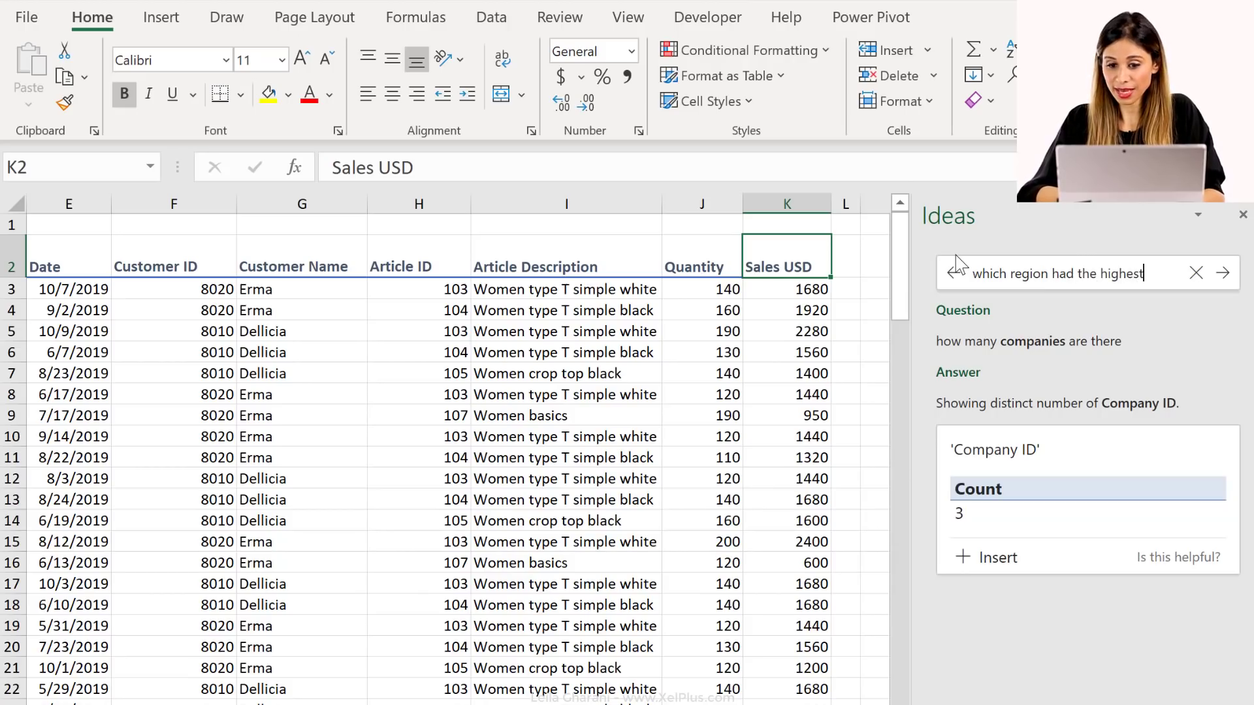
{"action": "type", "text": " sales"}
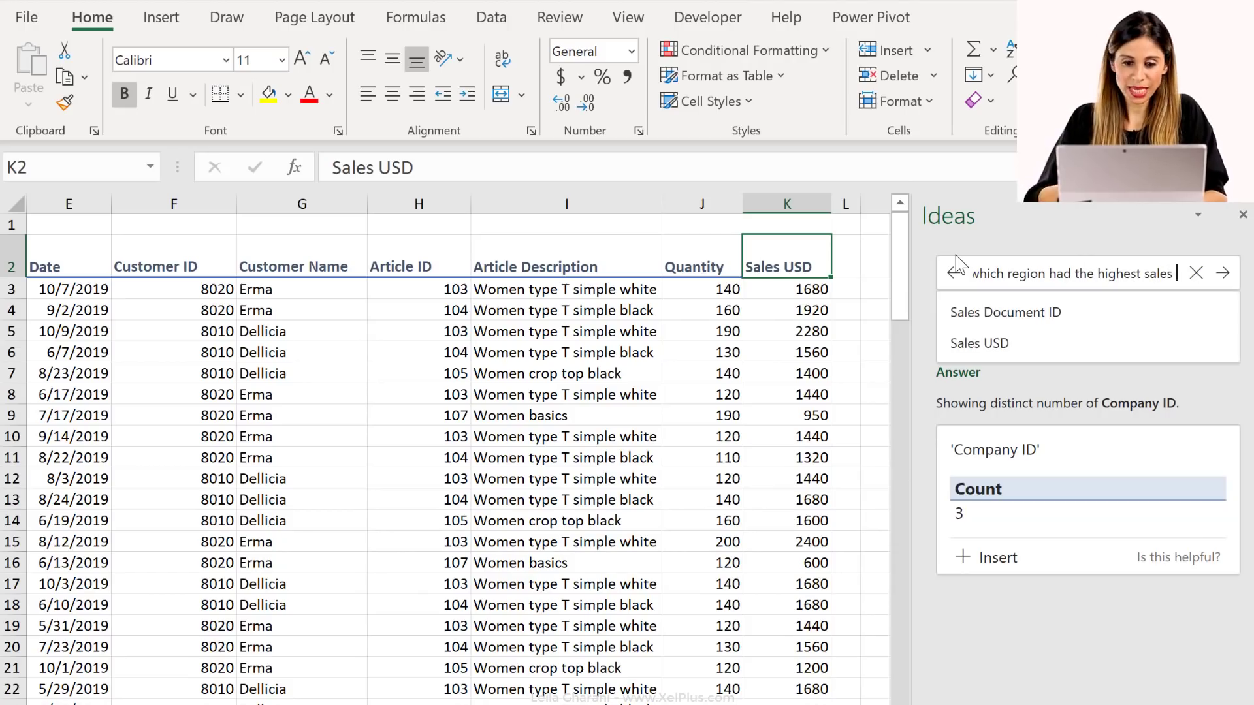
{"action": "left_click", "coordinate": [1012, 353]}
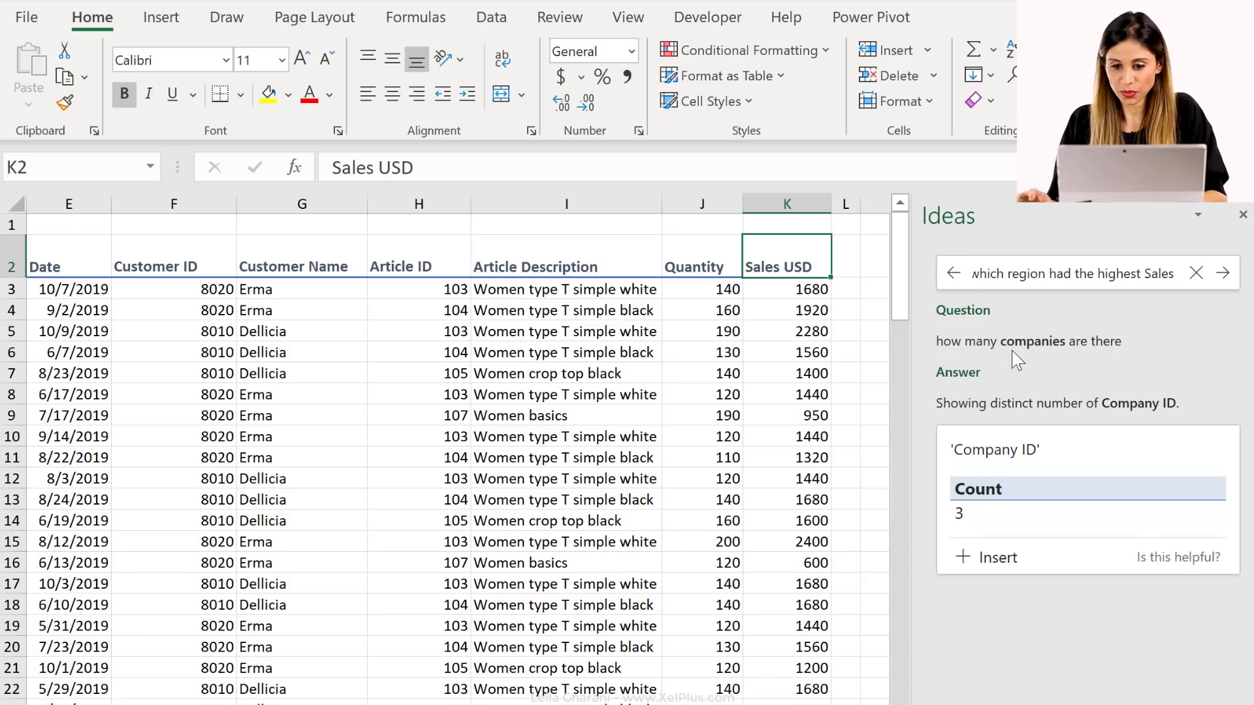
{"action": "key", "text": "Return"}
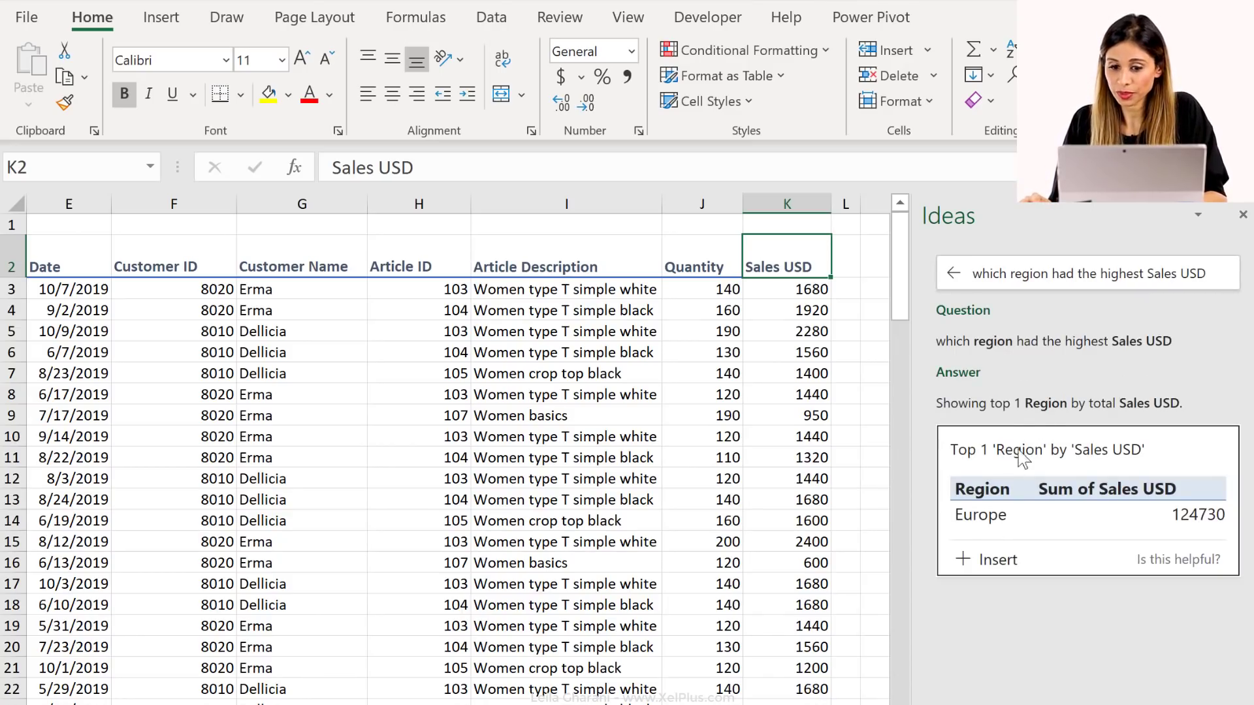
Step: Review the Sales USD wording in the region question and select cell E4 in the Date column
{"action": "left_click", "coordinate": [1183, 274]}
{"action": "left_click_drag", "start_coordinate": [1167, 271], "coordinate": [1183, 276]}
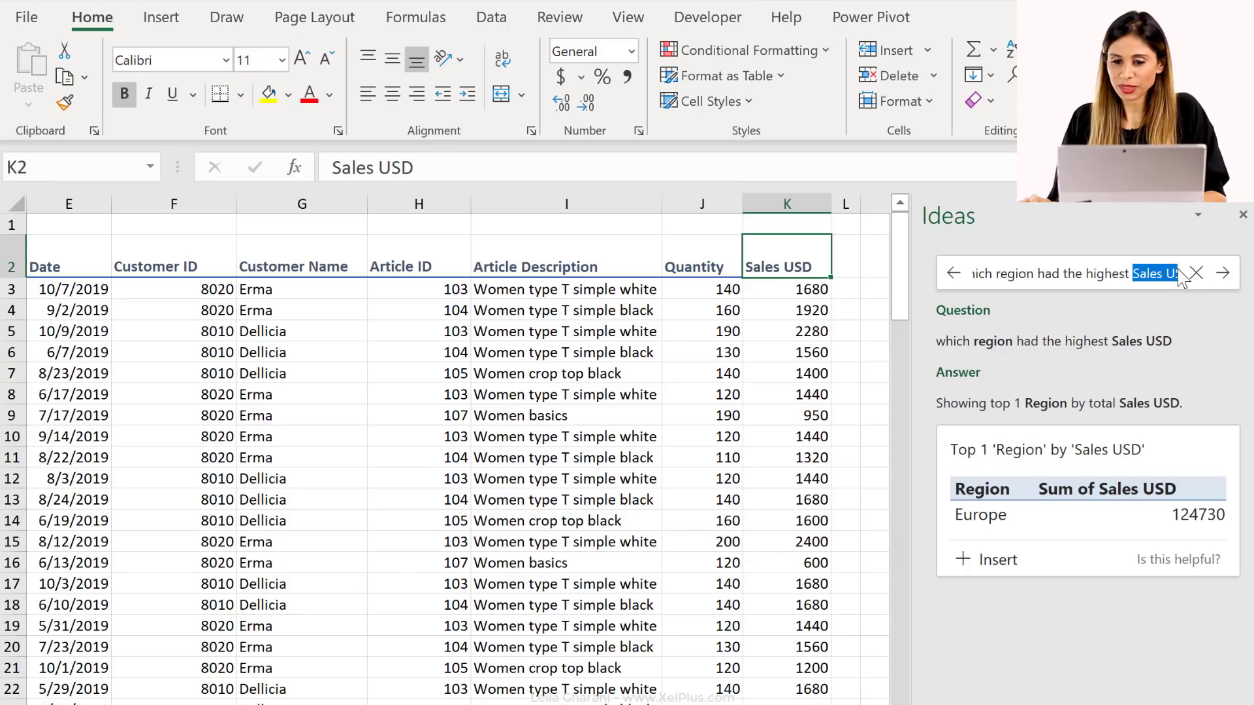
{"action": "left_click", "coordinate": [1172, 271]}
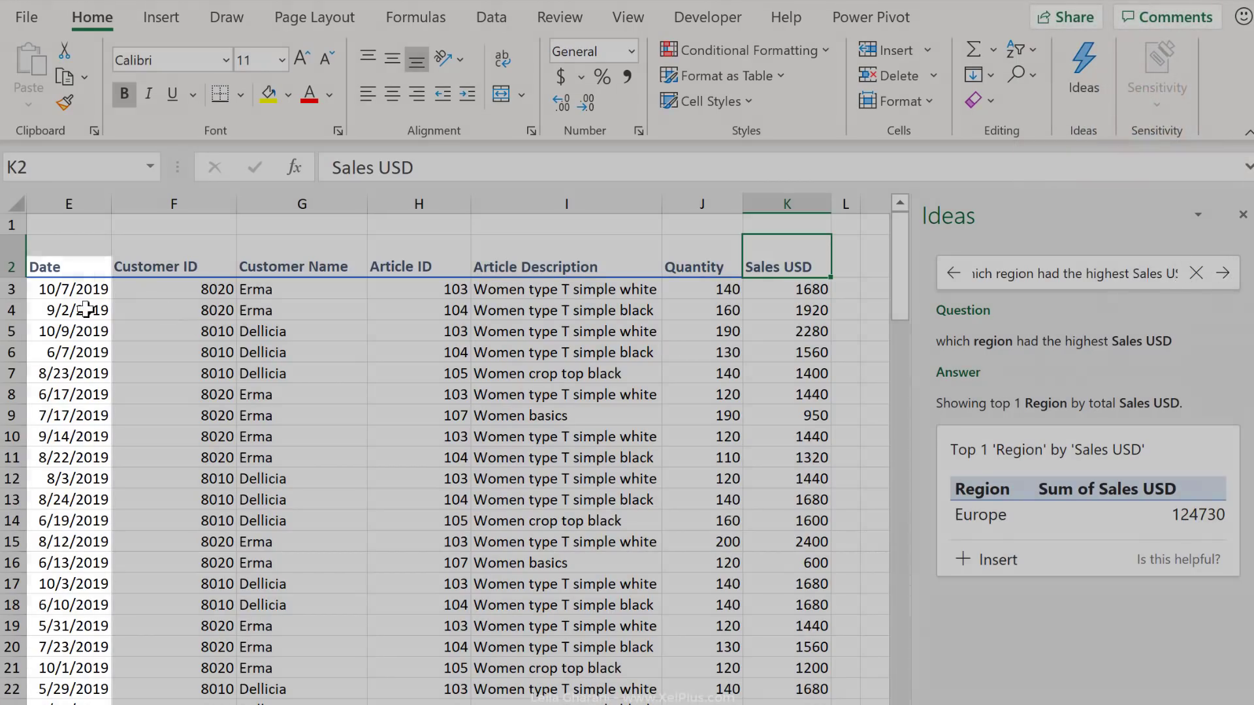
{"action": "left_click", "coordinate": [102, 313]}
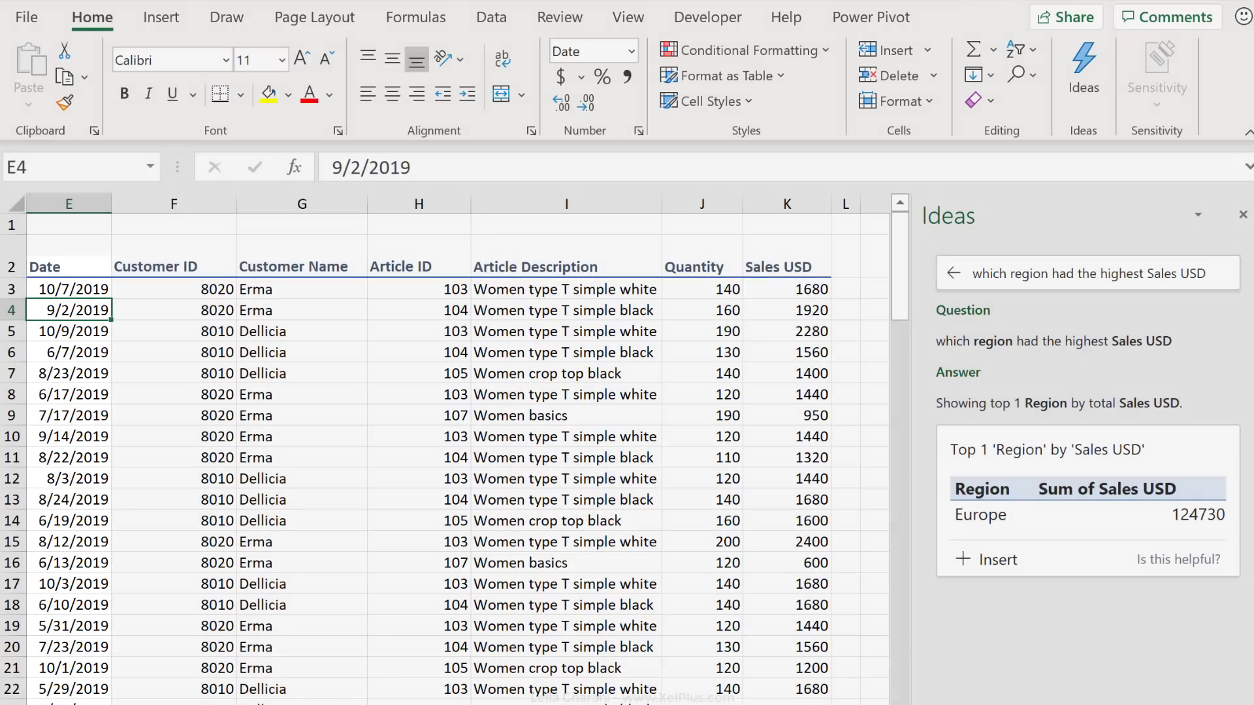
Step: Extend the Ideas question to "which region had the highest Sales USD in july" and submit it
{"action": "left_click", "coordinate": [1175, 274]}
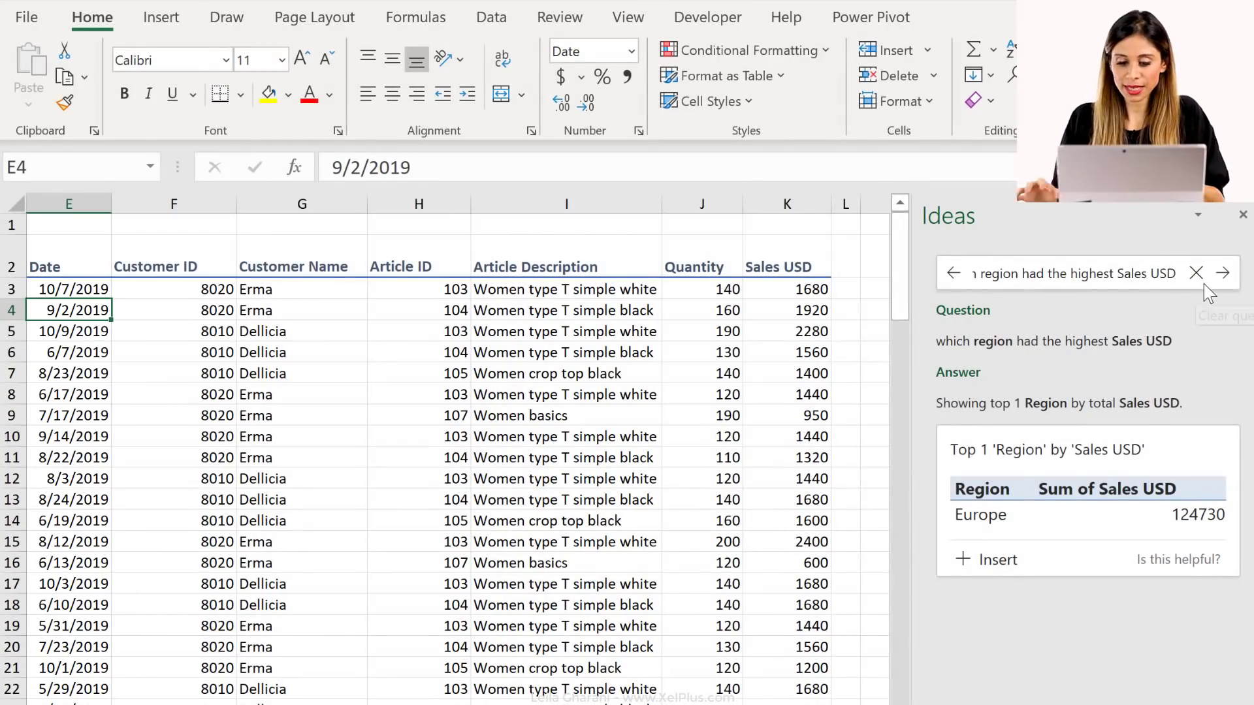
{"action": "type", "text": "in "}
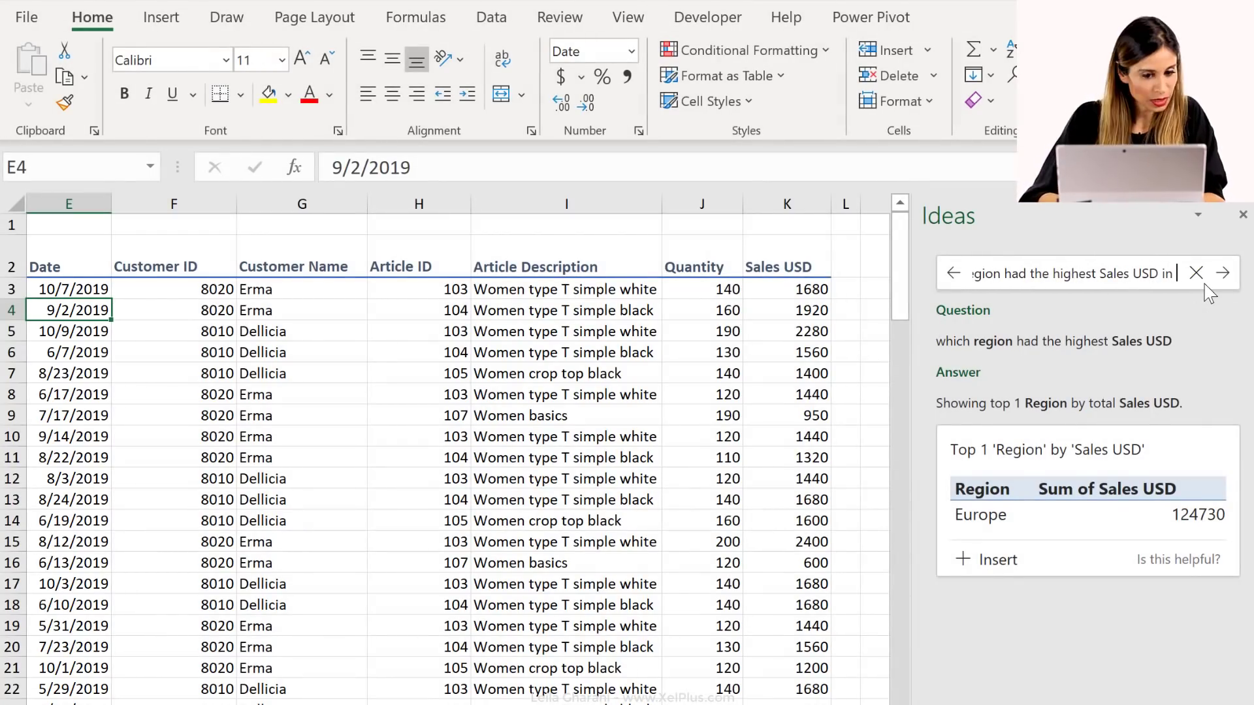
{"action": "type", "text": "july"}
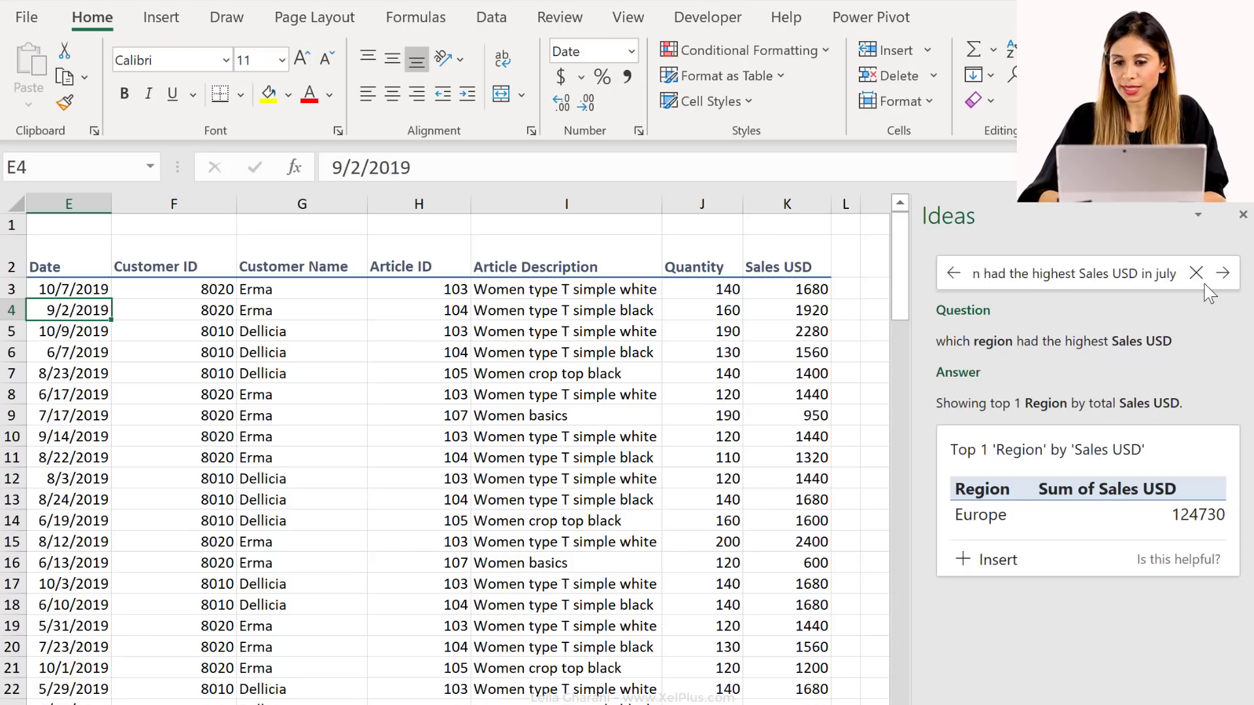
{"action": "key", "text": "Return"}
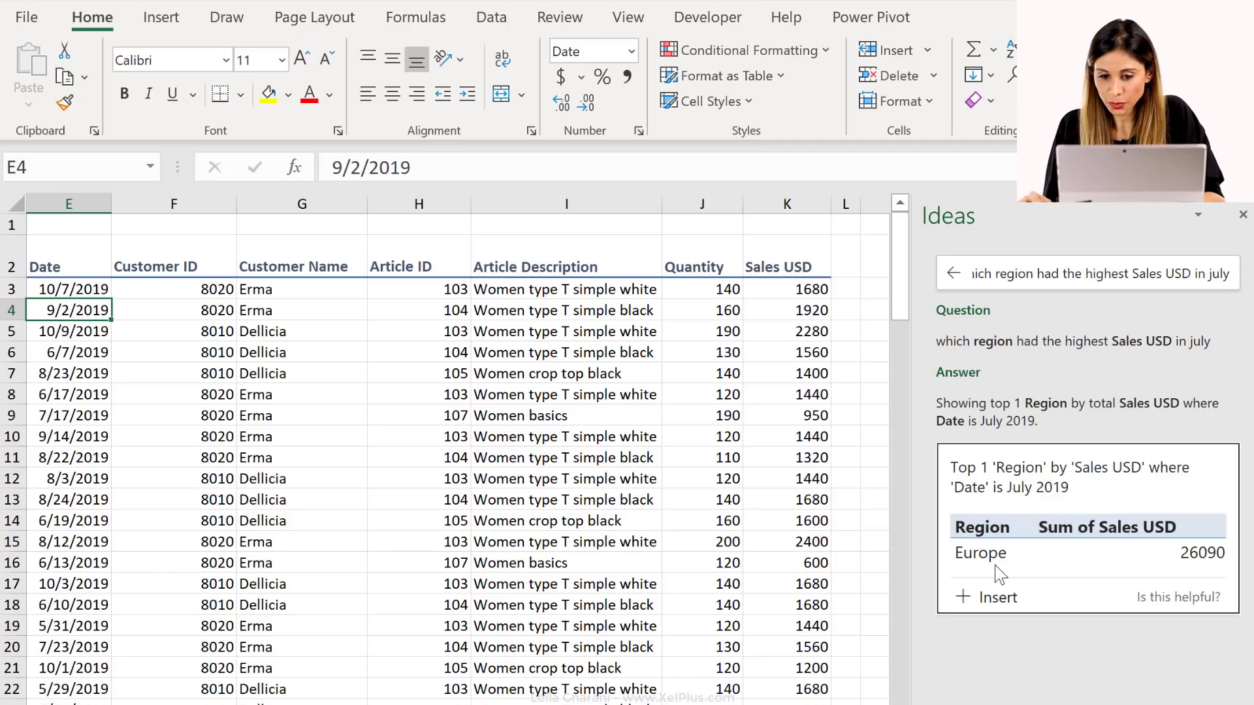
Step: Clear the region question and ask Ideas "which customer had the highest sales in september"
{"action": "left_click", "coordinate": [1219, 273]}
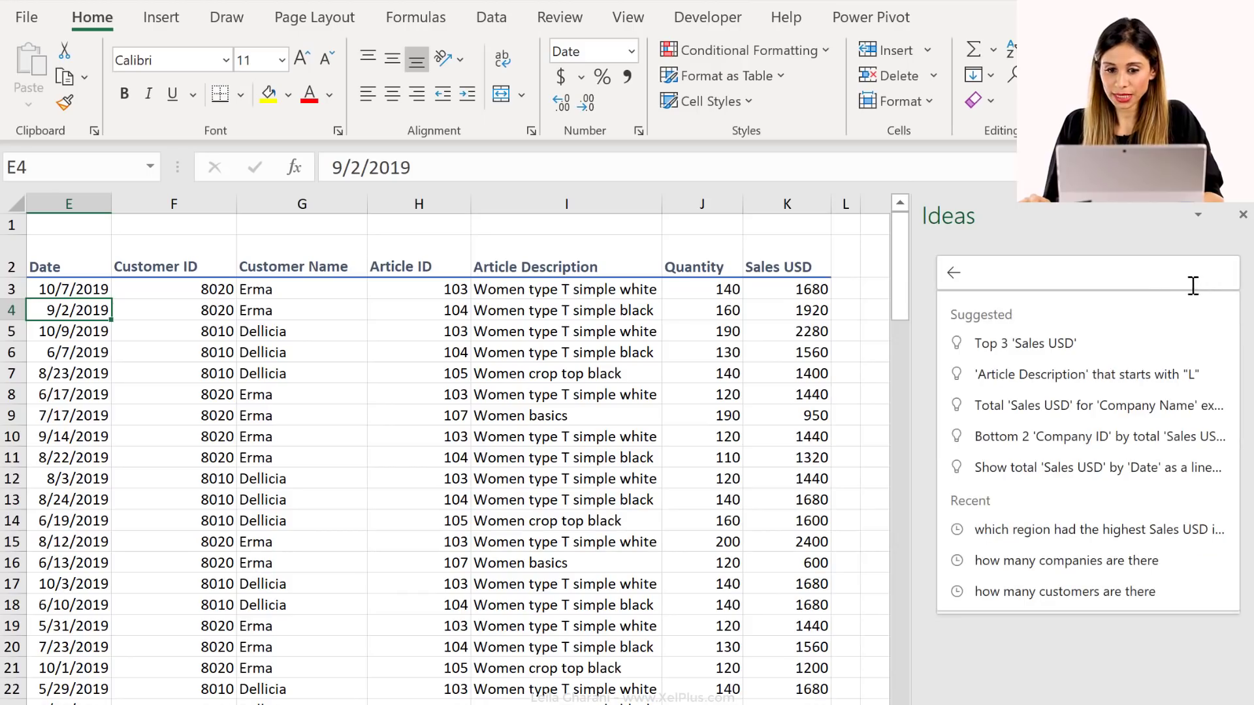
{"action": "type", "text": "whi"}
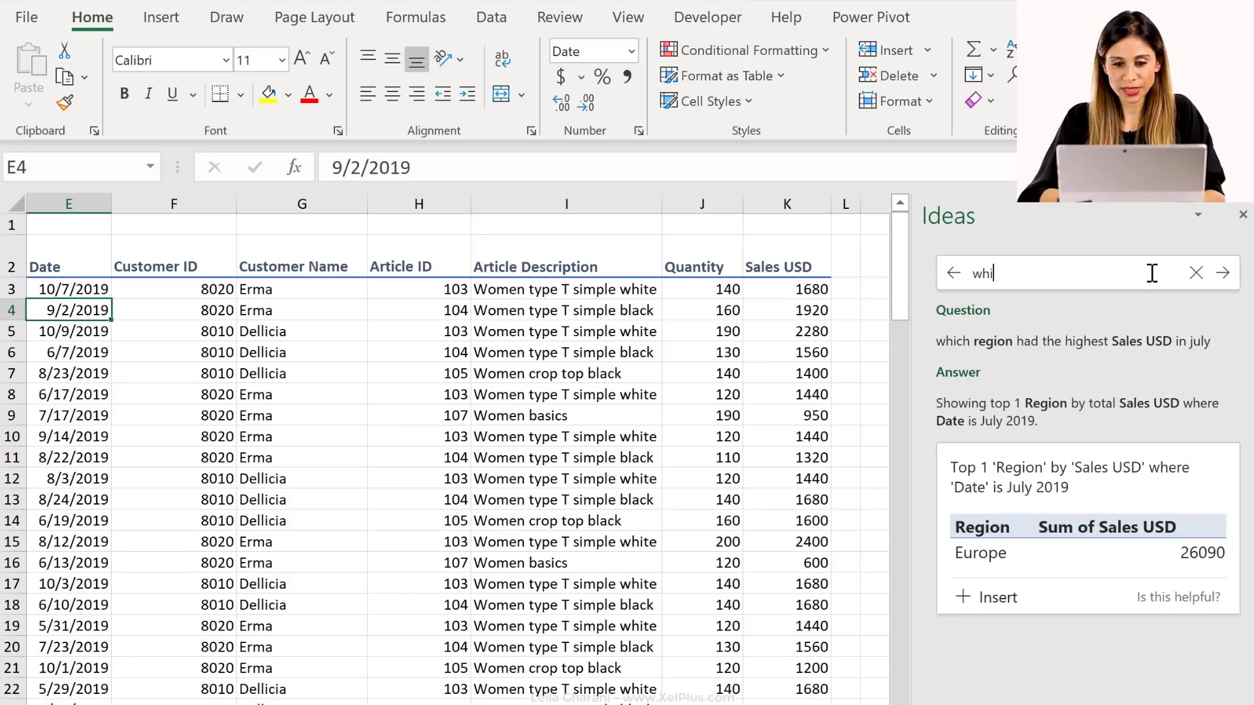
{"action": "type", "text": "ch customer"}
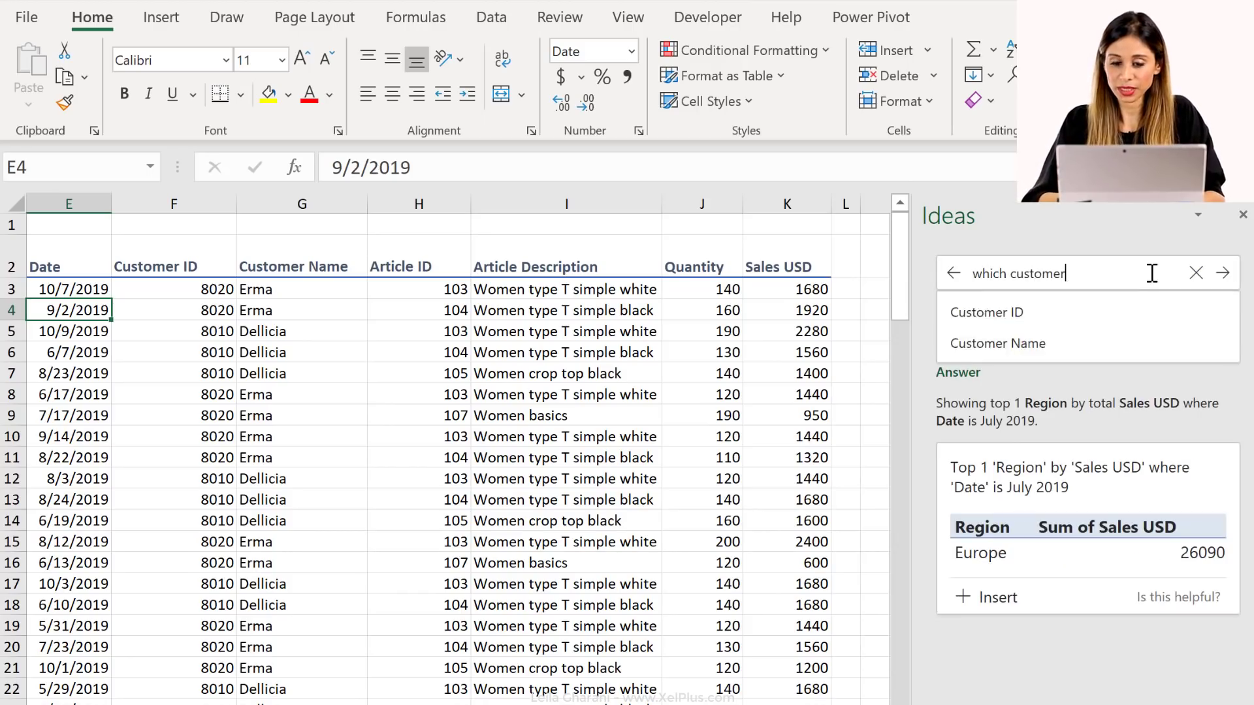
{"action": "type", "text": " had the"}
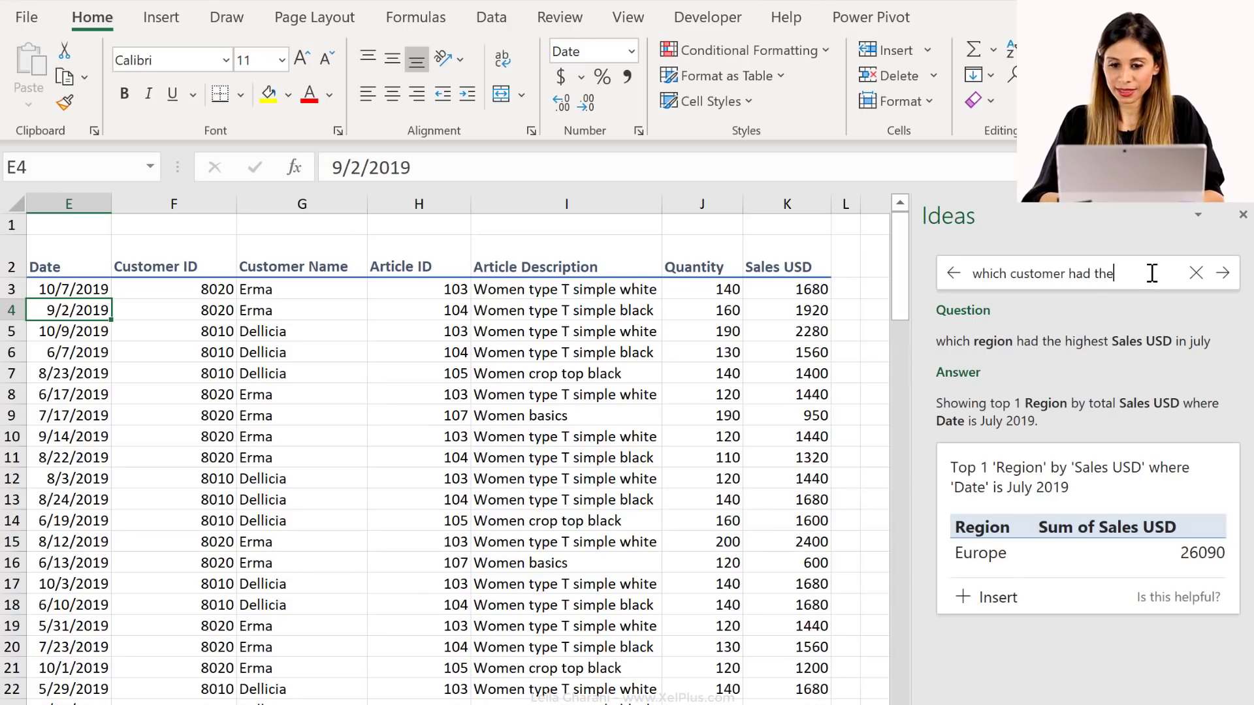
{"action": "type", "text": " highest sale"}
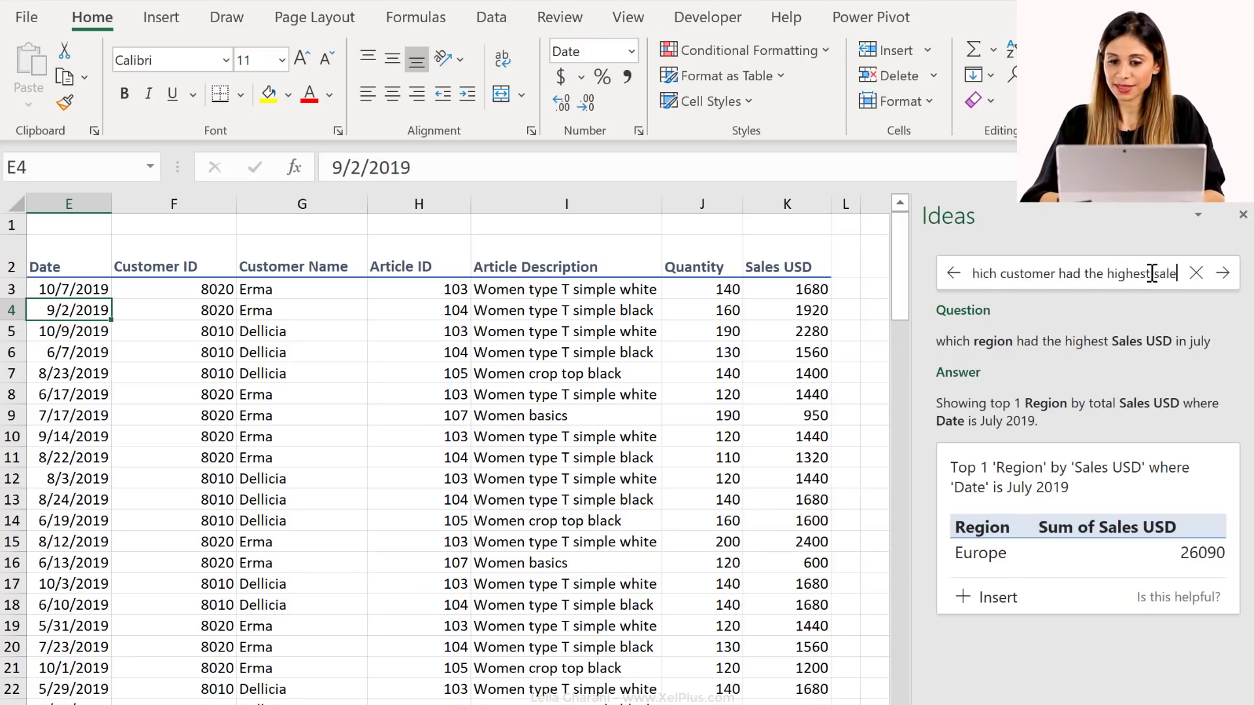
{"action": "type", "text": "s in september"}
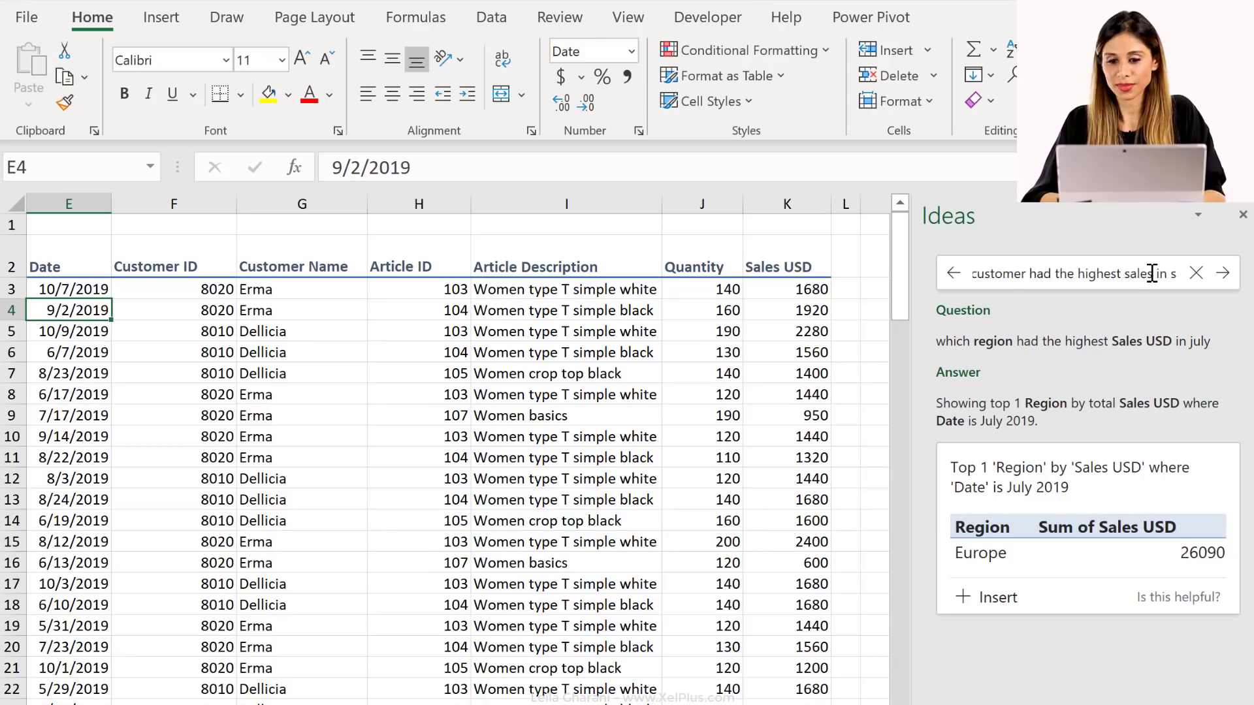
{"action": "key", "text": "Return"}
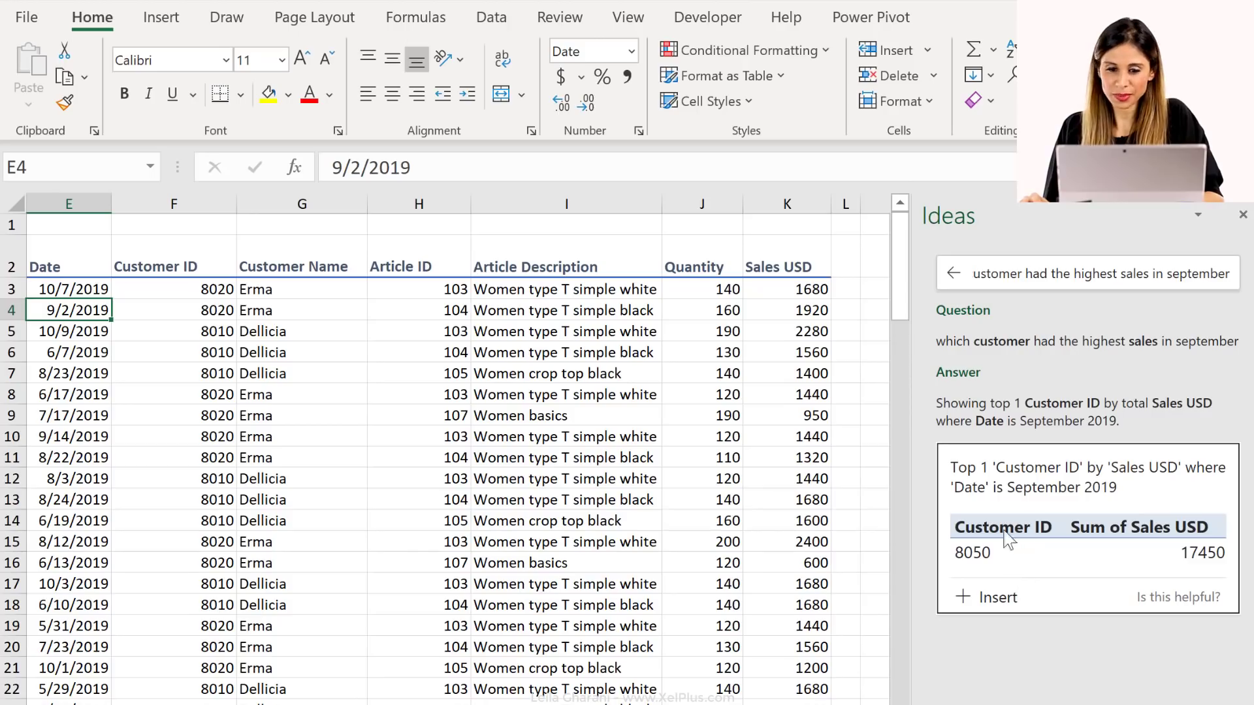
Step: Change "customer" to "customer name" in the September sales question and ask it again
{"action": "left_click", "coordinate": [1020, 274]}
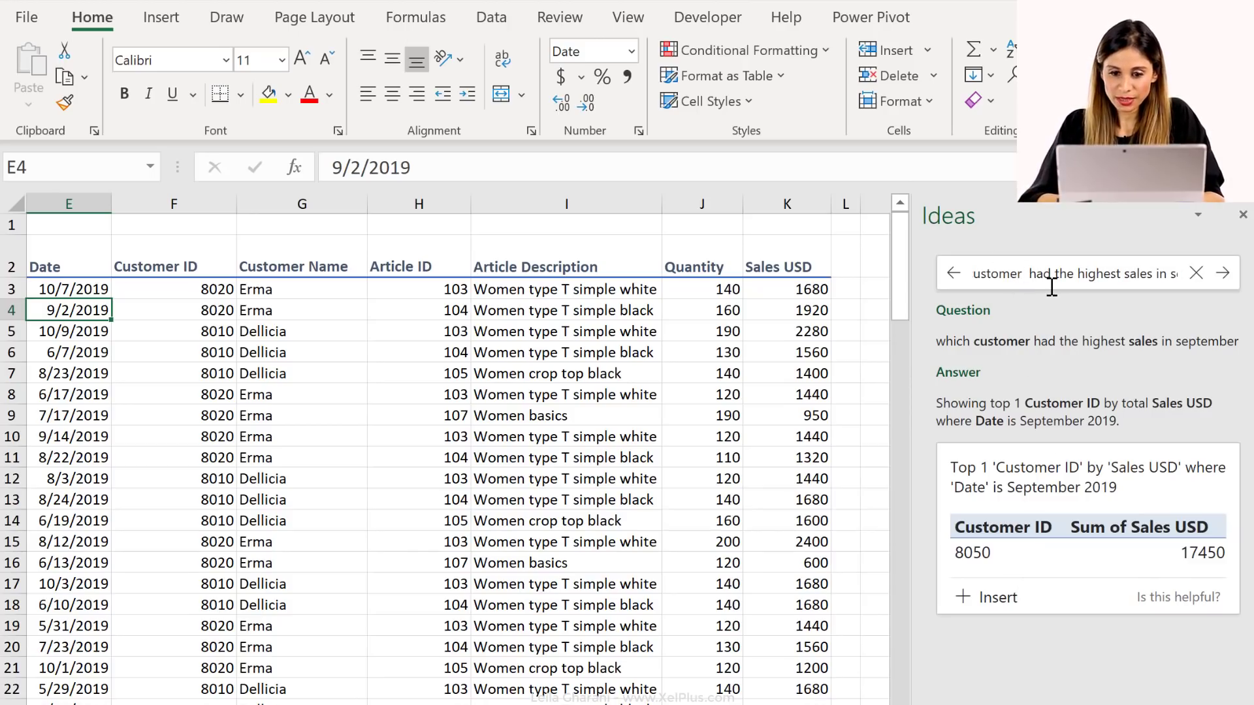
{"action": "type", "text": "name"}
{"action": "key", "text": "Return"}
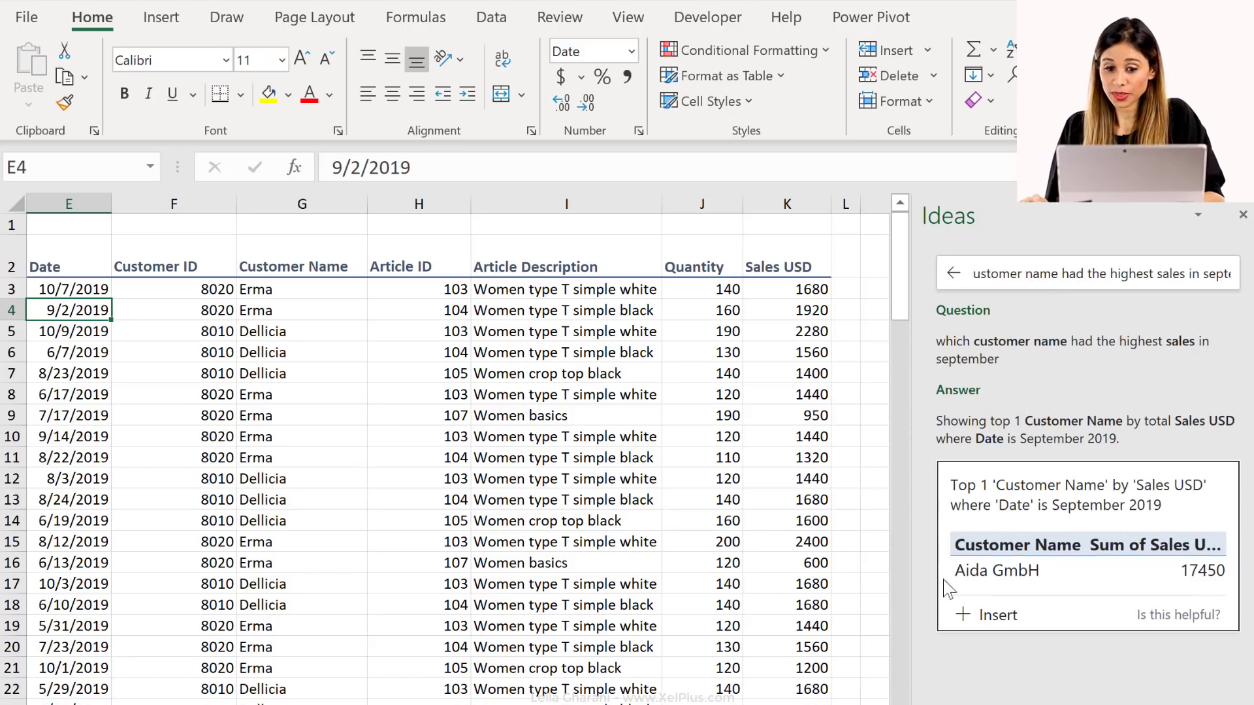
Step: Replace "september" with "july" in the customer name question and resubmit it
{"action": "left_click", "coordinate": [1155, 273]}
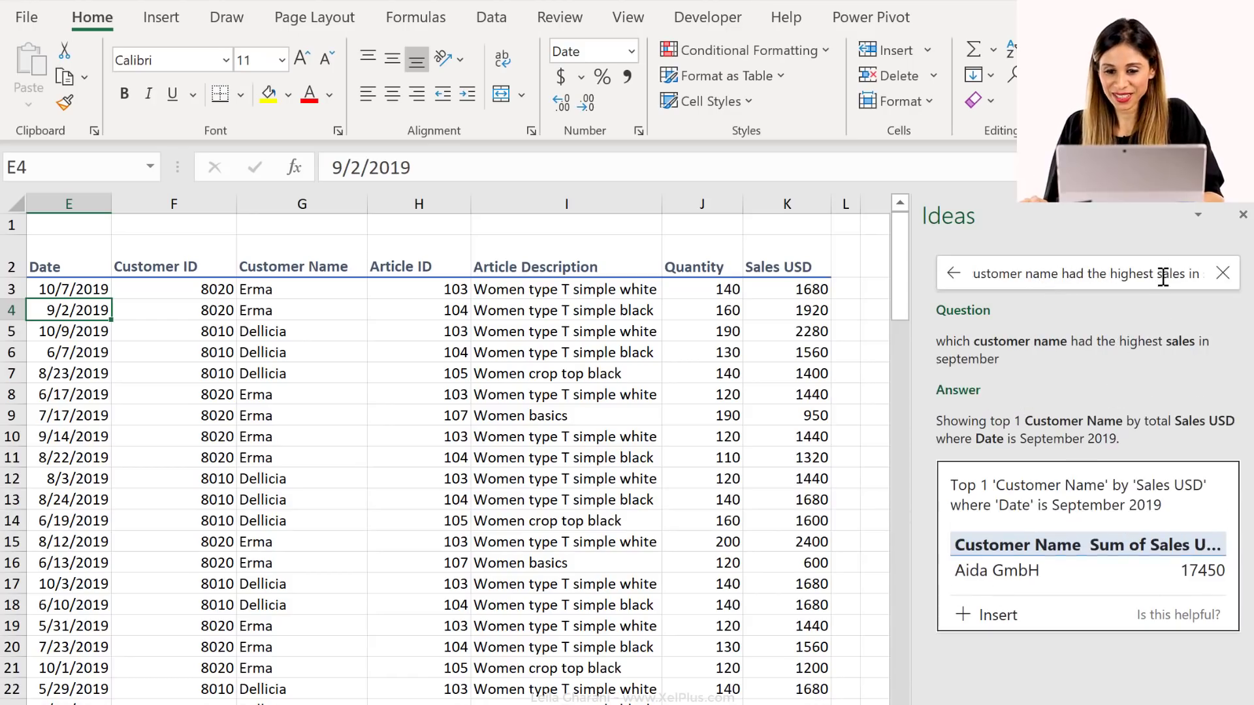
{"action": "double_click", "coordinate": [1158, 274]}
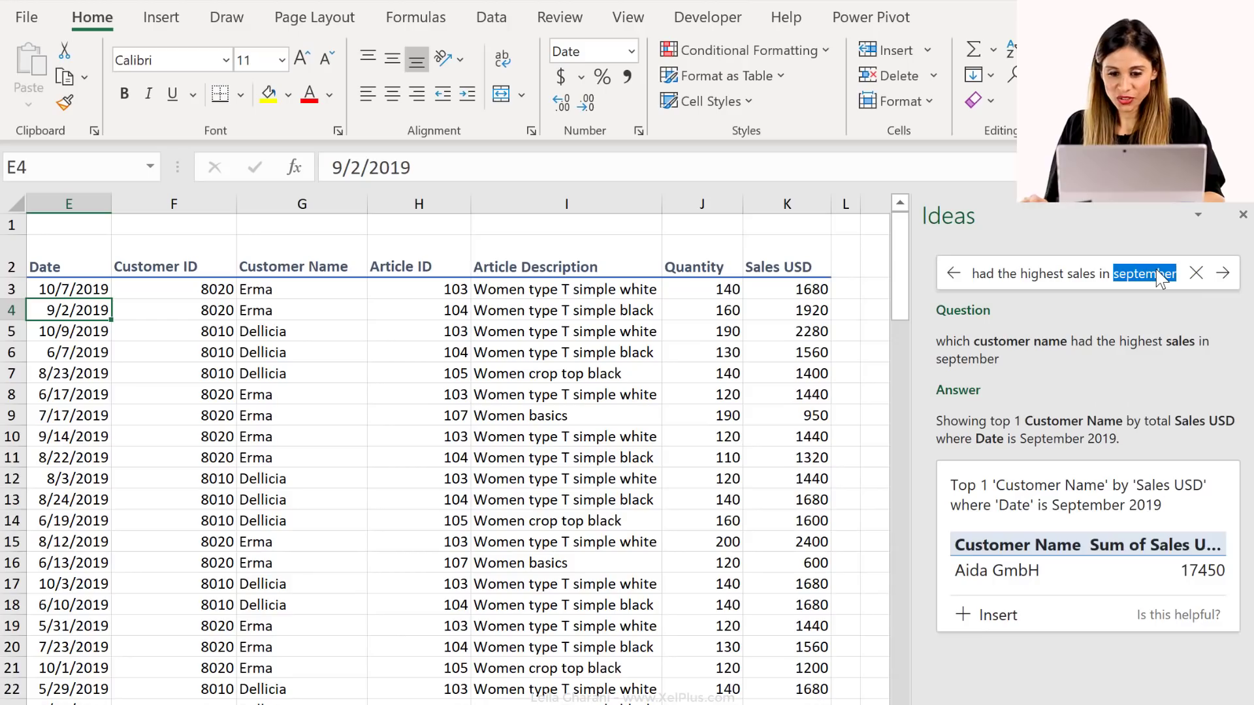
{"action": "type", "text": "july"}
{"action": "key", "text": "Return"}
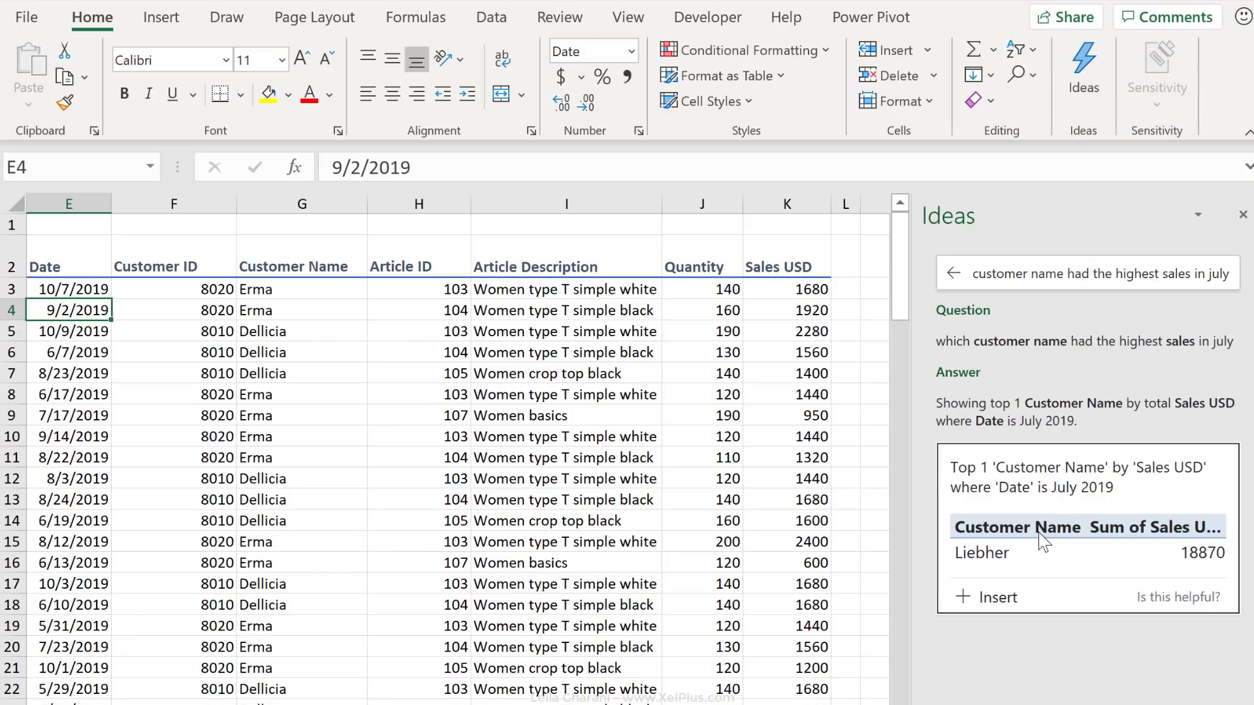
Step: Look through the Idea1 and Idea3 sheets, then return to the Data sheet and select Quantity cell J9
{"action": "left_click", "coordinate": [575, 480]}
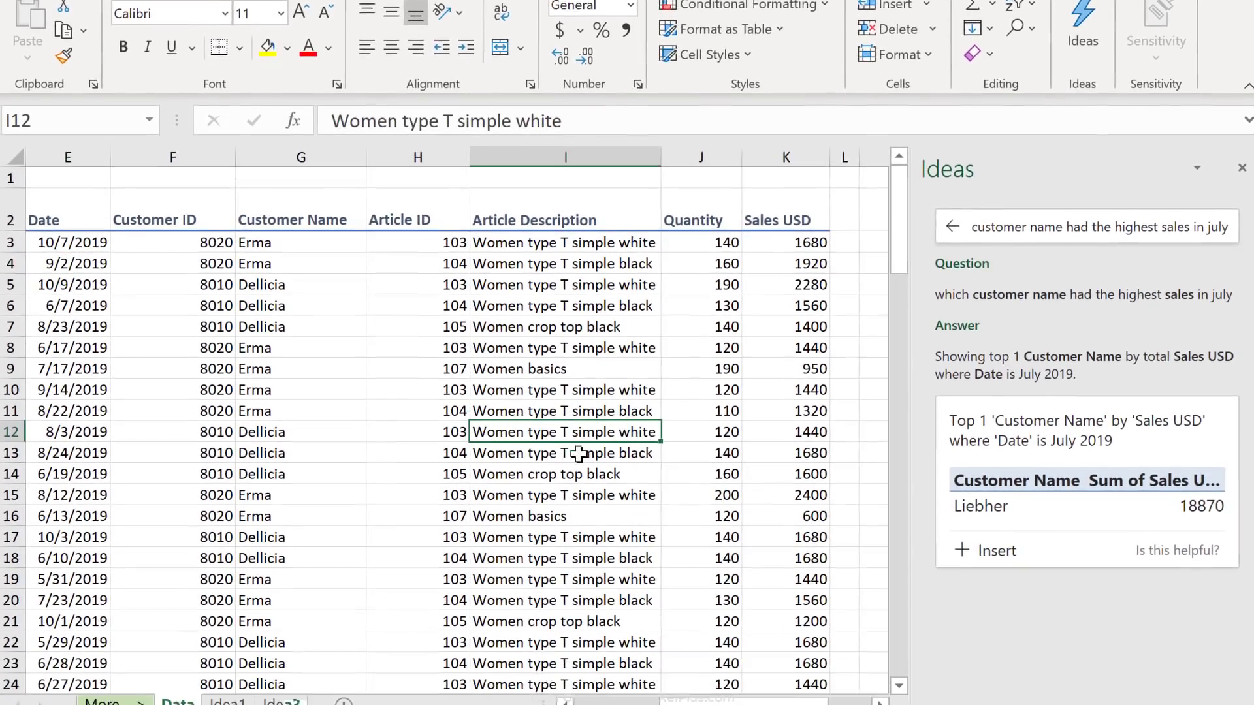
{"action": "left_click", "coordinate": [227, 692]}
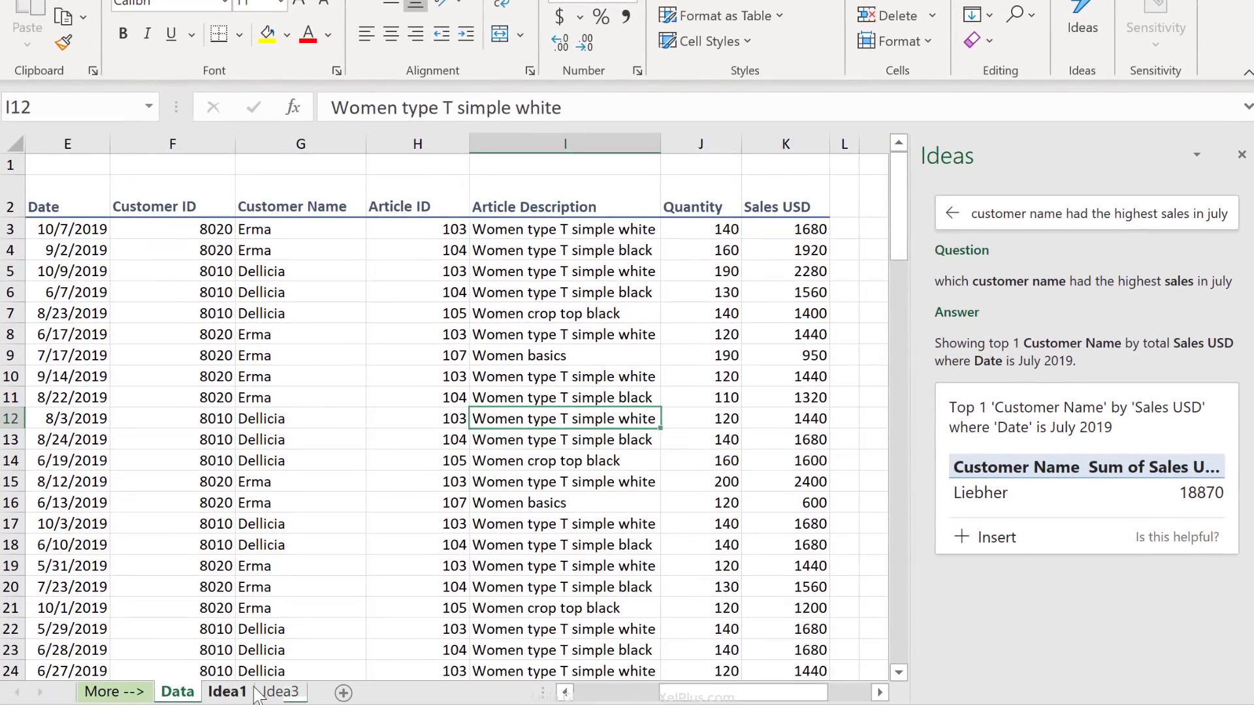
{"action": "left_click", "coordinate": [280, 692]}
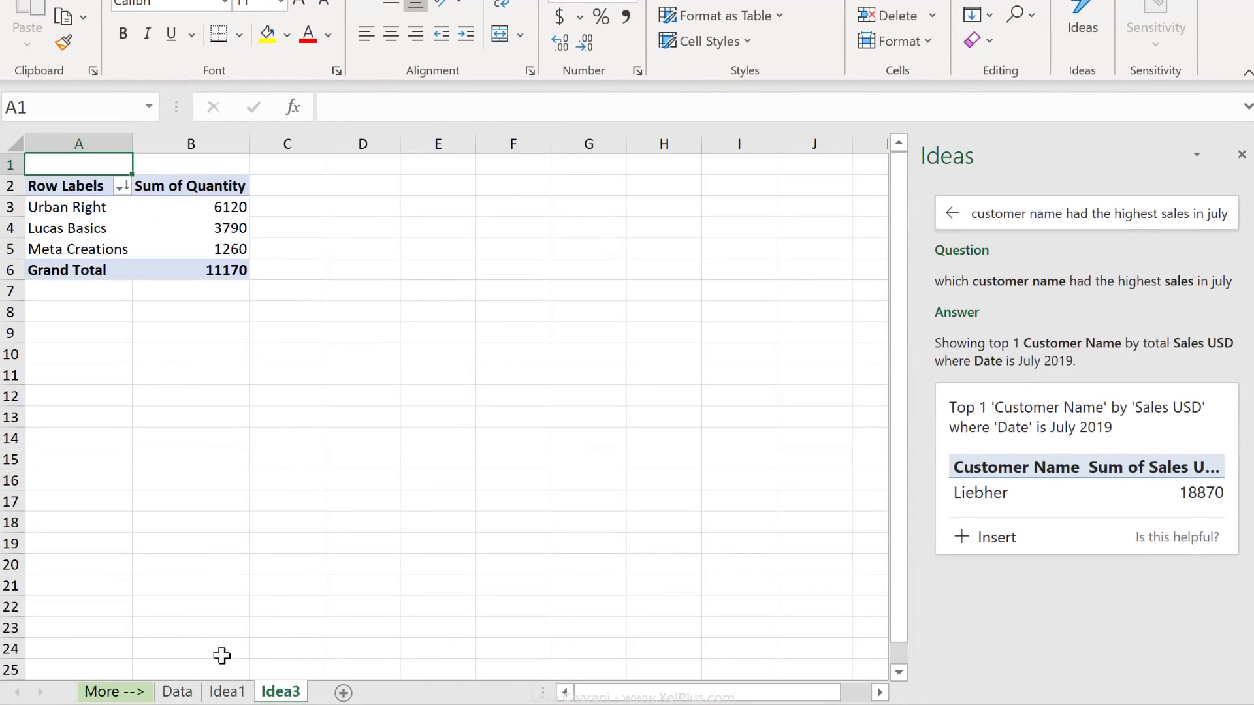
{"action": "left_click", "coordinate": [222, 691]}
{"action": "left_click", "coordinate": [177, 691]}
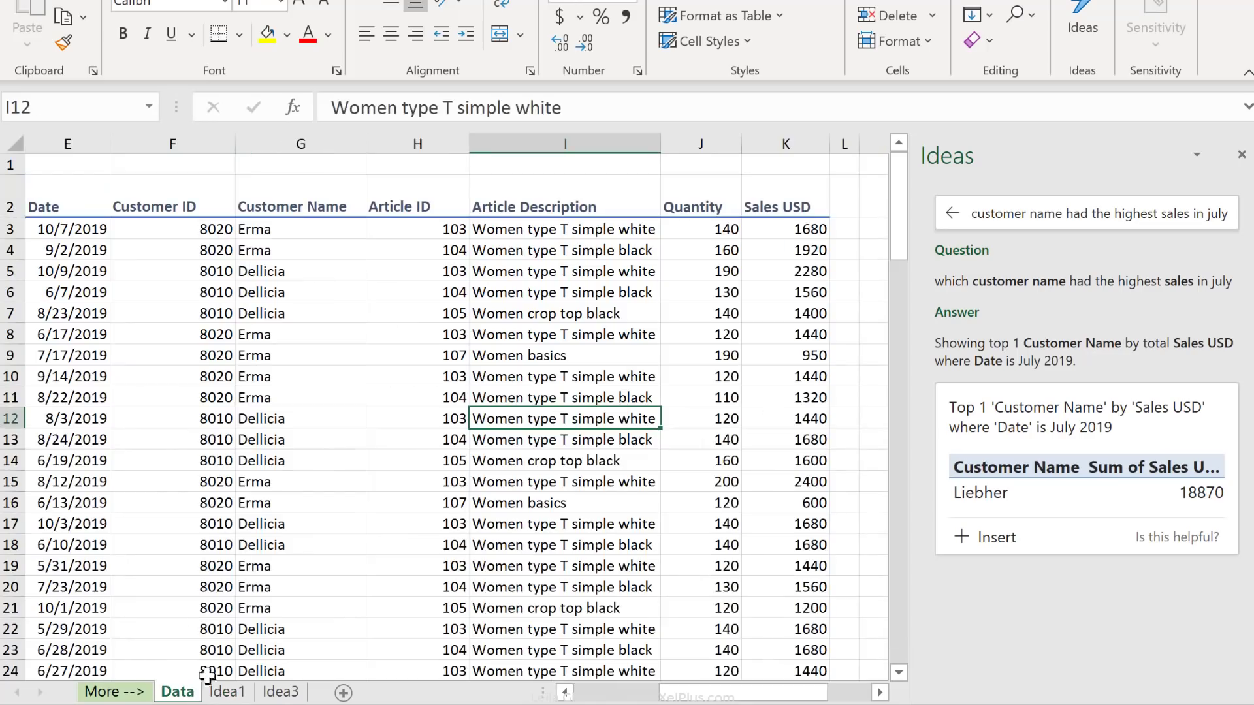
{"action": "left_click", "coordinate": [639, 349]}
{"action": "key", "text": "Right"}
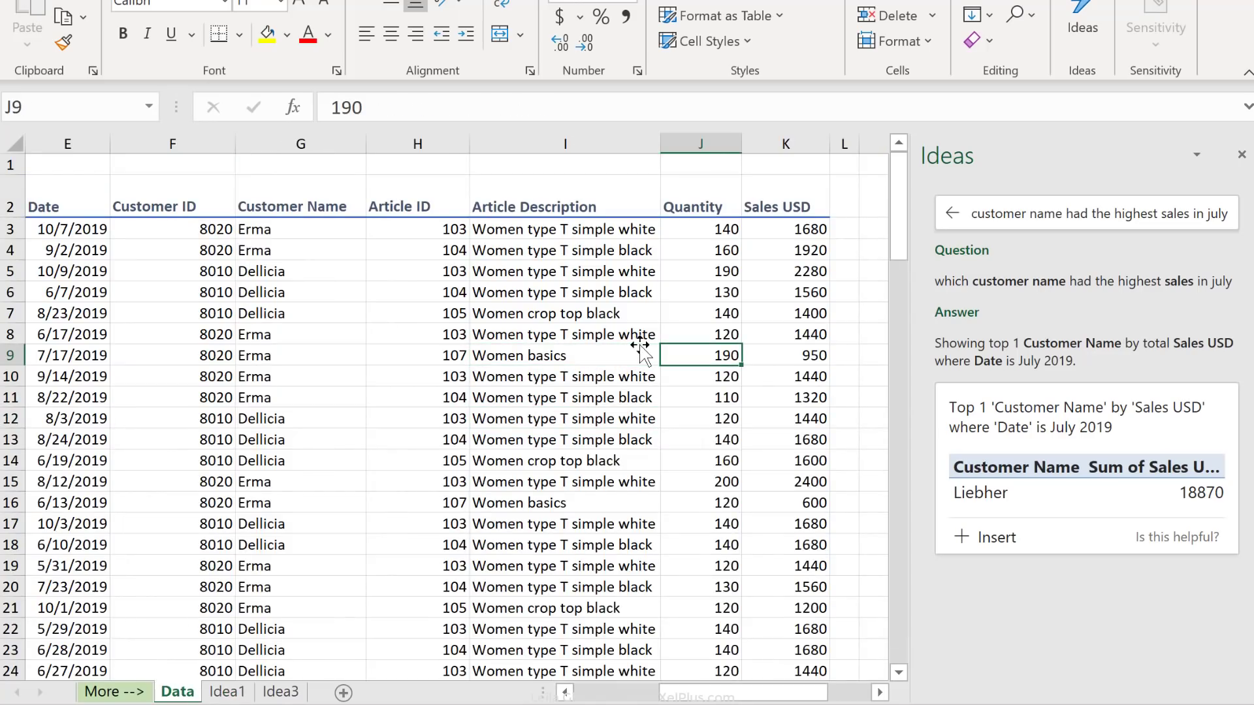
Step: Check the available commands, including Refresh, for cell B7 of the Idea1 PivotTable without applying any, and return to the Data sheet
{"action": "left_click", "coordinate": [222, 691]}
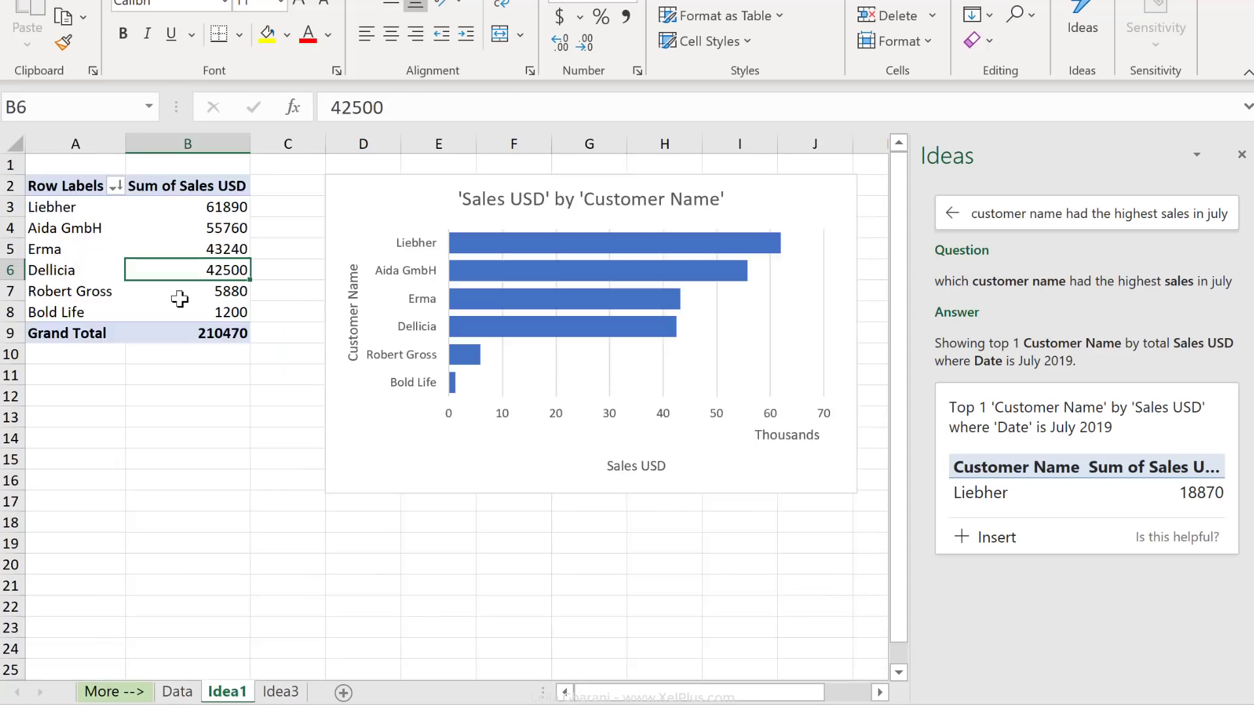
{"action": "left_click", "coordinate": [181, 294]}
{"action": "right_click", "coordinate": [181, 293]}
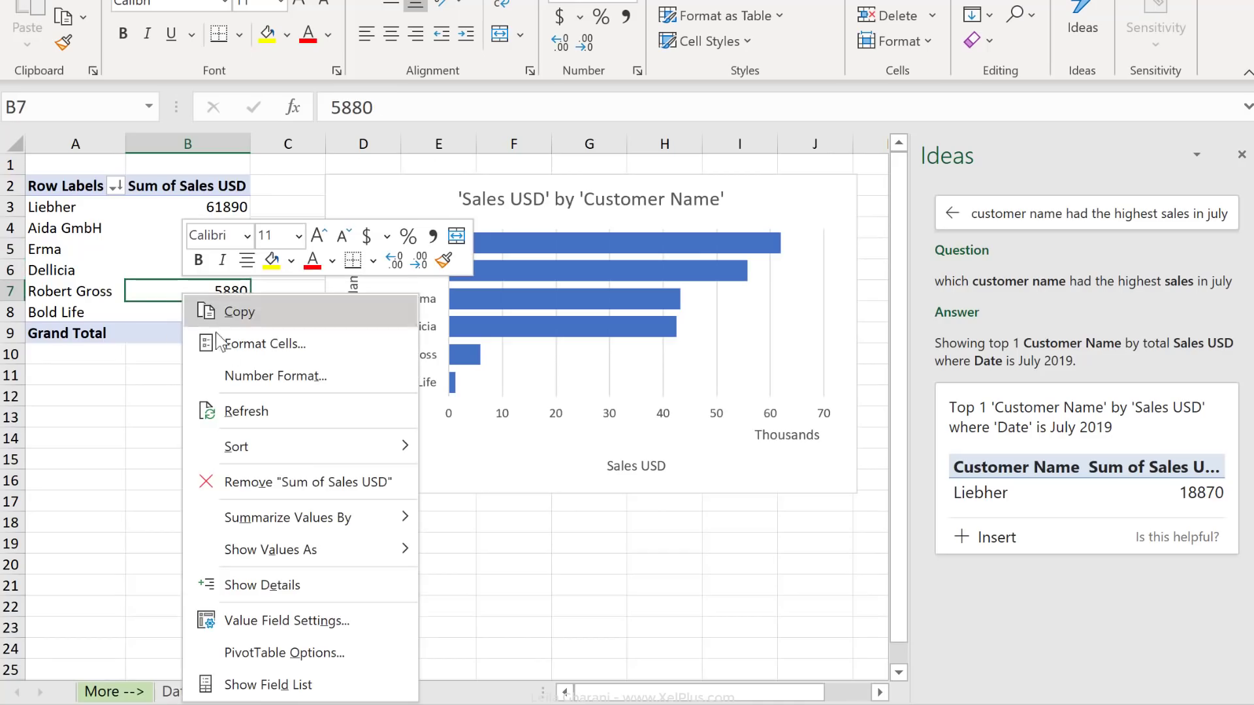
{"action": "left_click", "coordinate": [158, 461]}
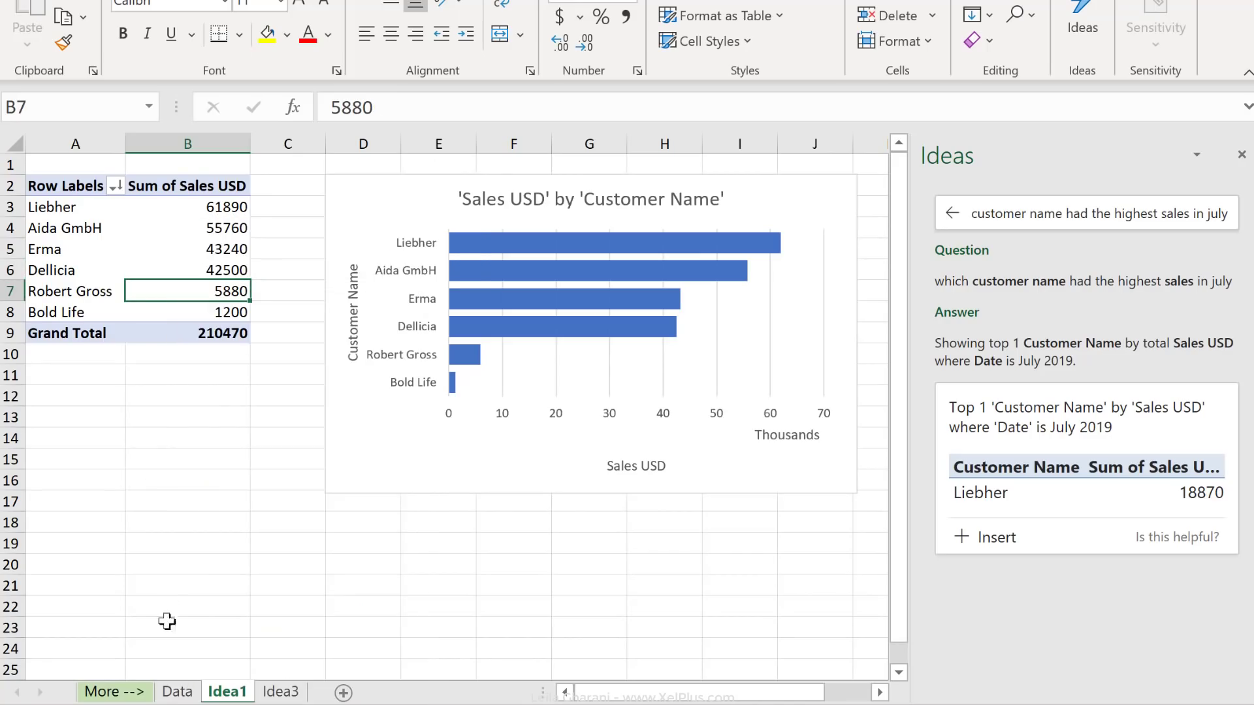
{"action": "left_click", "coordinate": [168, 694]}
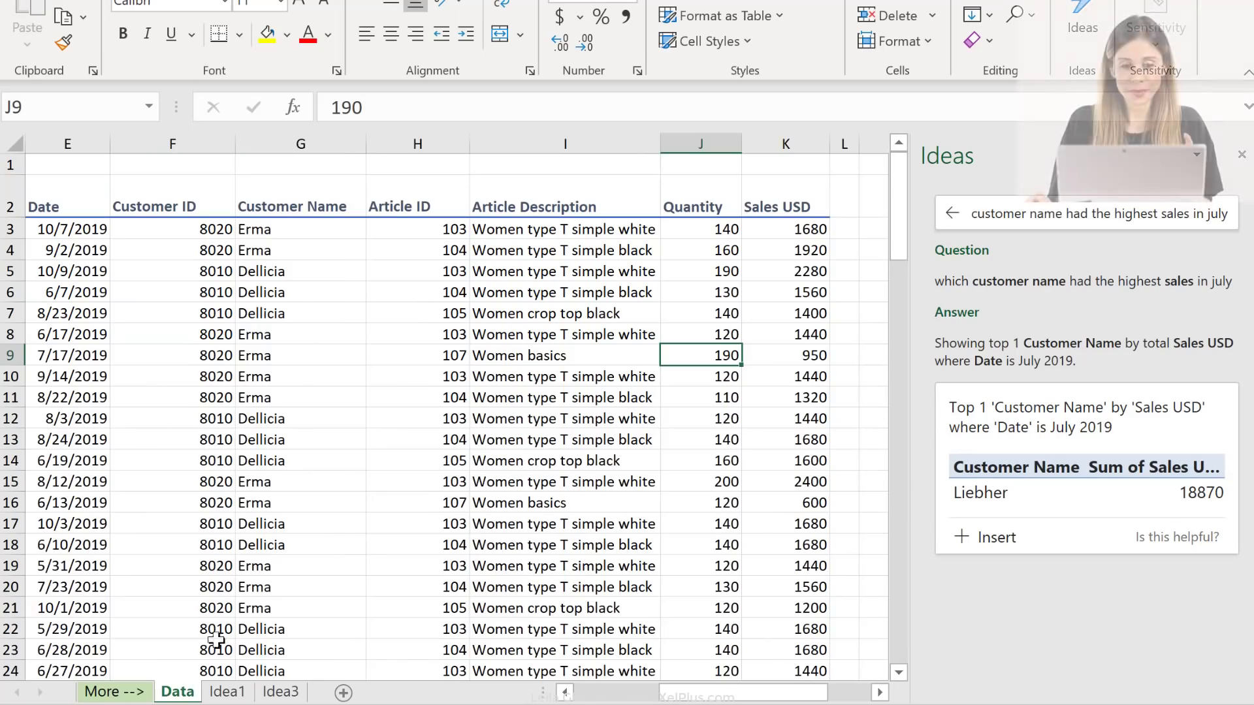
Step: Examine the rows of the sales data from cell I8 downward and return to the header row
{"action": "left_click", "coordinate": [558, 336]}
{"action": "scroll", "coordinate": [558, 339], "scroll_direction": "down", "scroll_amount": 14}
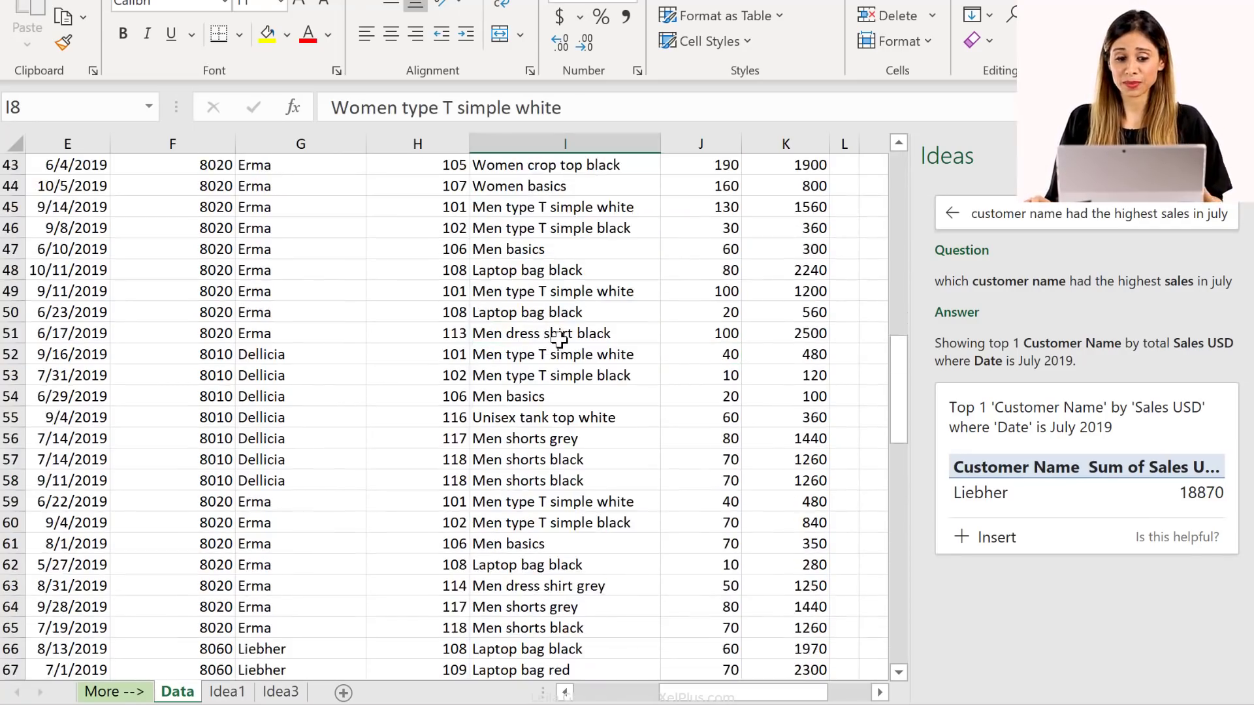
{"action": "scroll", "coordinate": [559, 339], "scroll_direction": "down", "scroll_amount": 7}
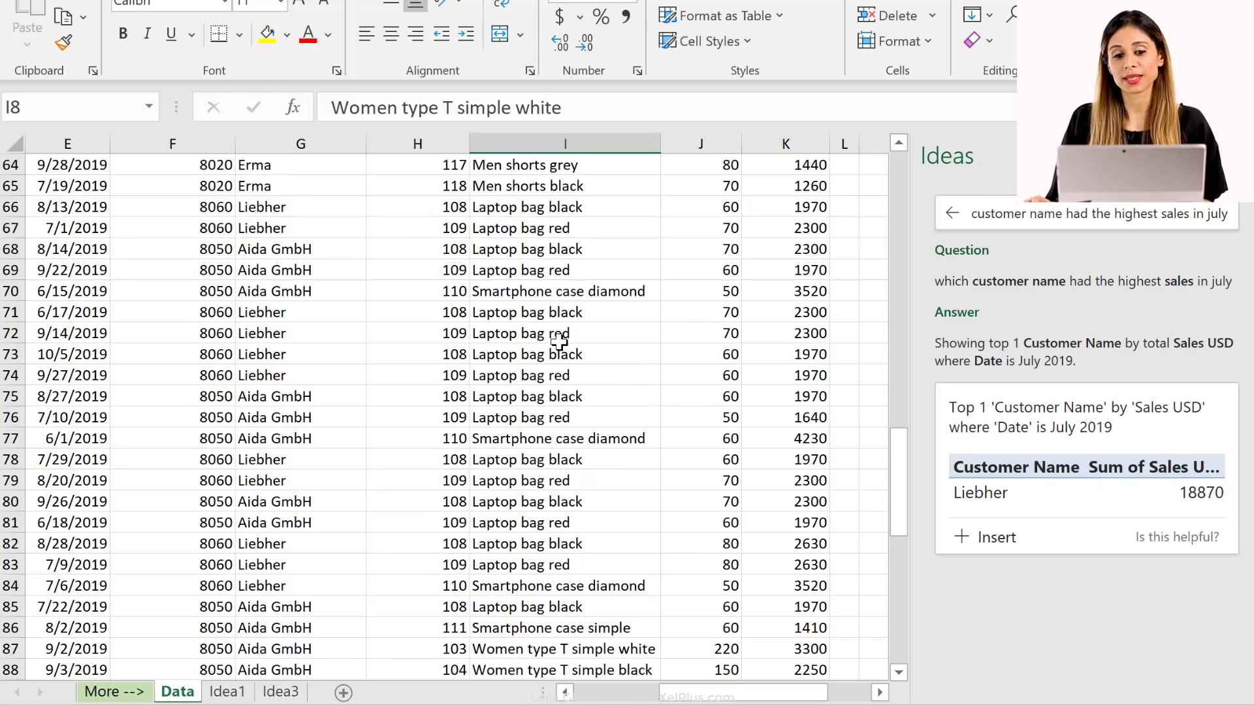
{"action": "scroll", "coordinate": [558, 340], "scroll_direction": "down", "scroll_amount": 2}
{"action": "scroll", "coordinate": [558, 339], "scroll_direction": "up", "scroll_amount": 20}
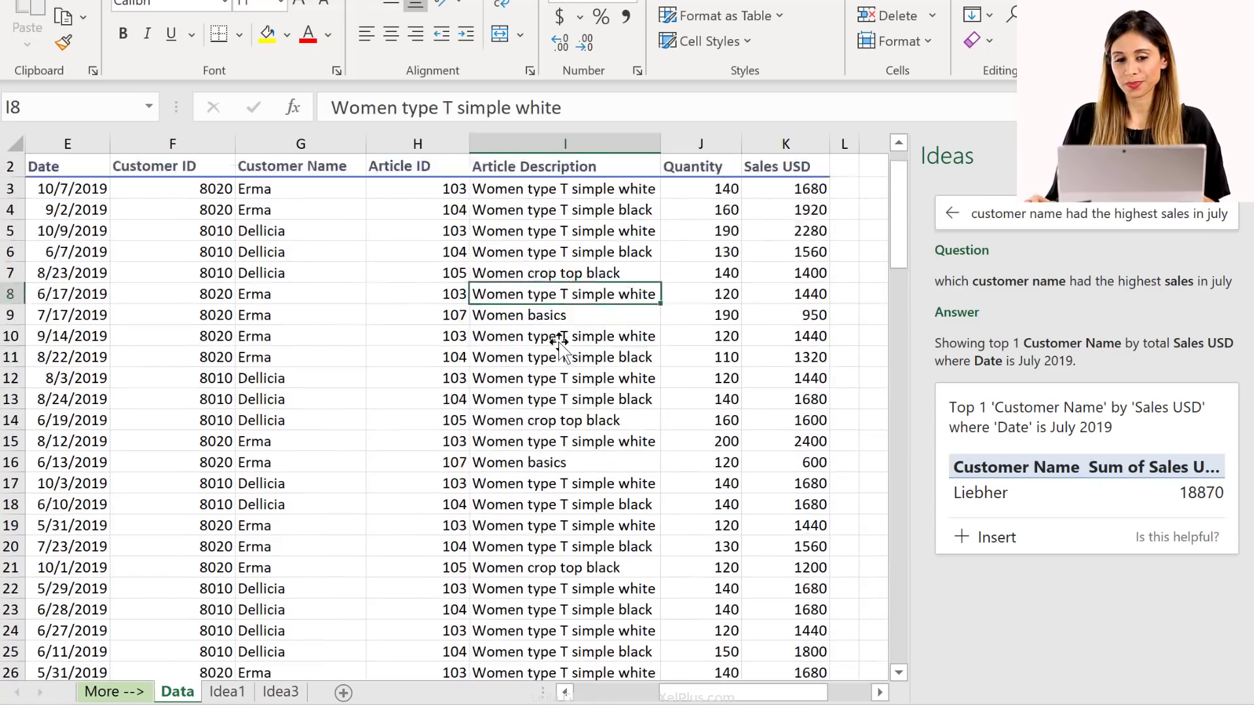
{"action": "scroll", "coordinate": [560, 341], "scroll_direction": "up", "scroll_amount": 1}
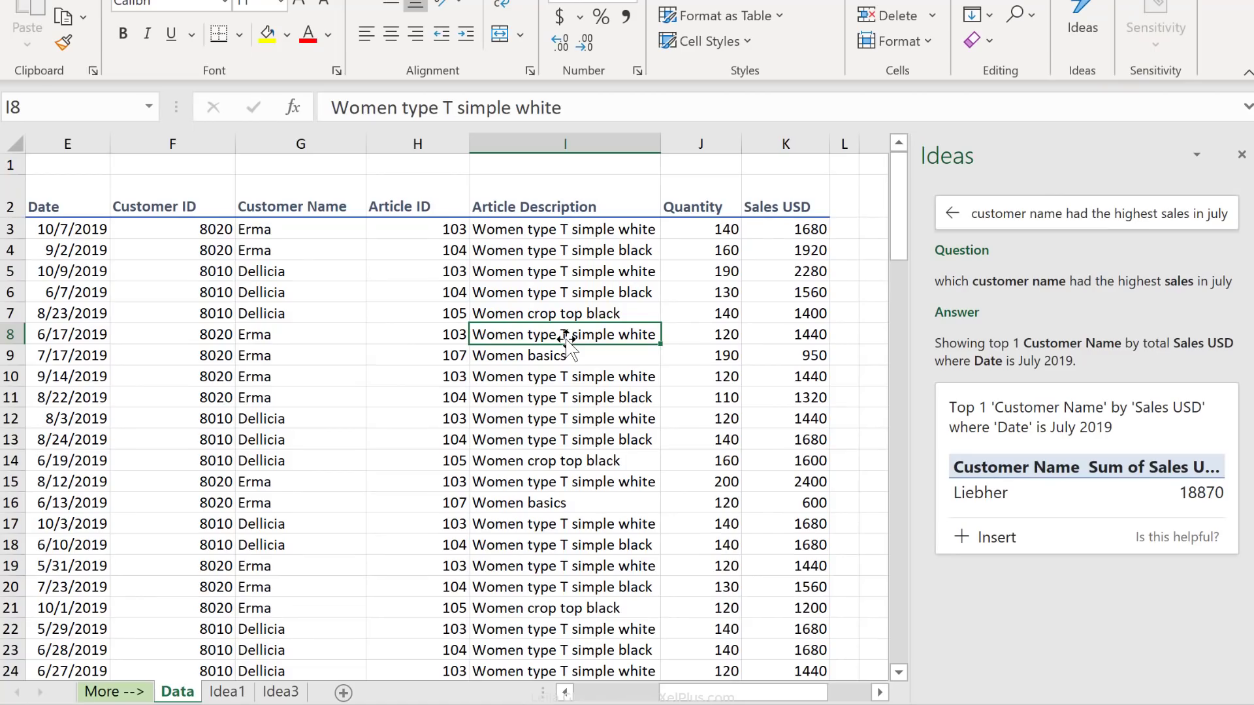
Step: Convert the sales data range A2:K117 into a table with headers and remove its table style formatting
{"action": "key", "text": "ctrl+t"}
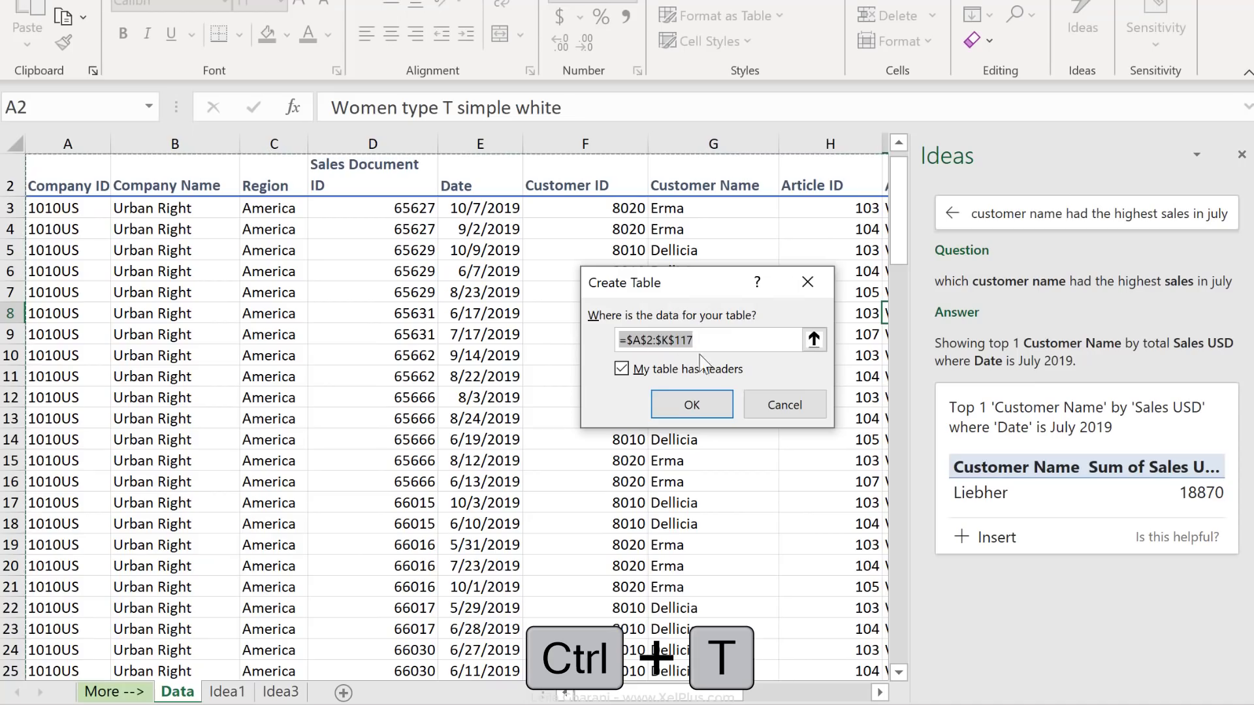
{"action": "left_click", "coordinate": [692, 404]}
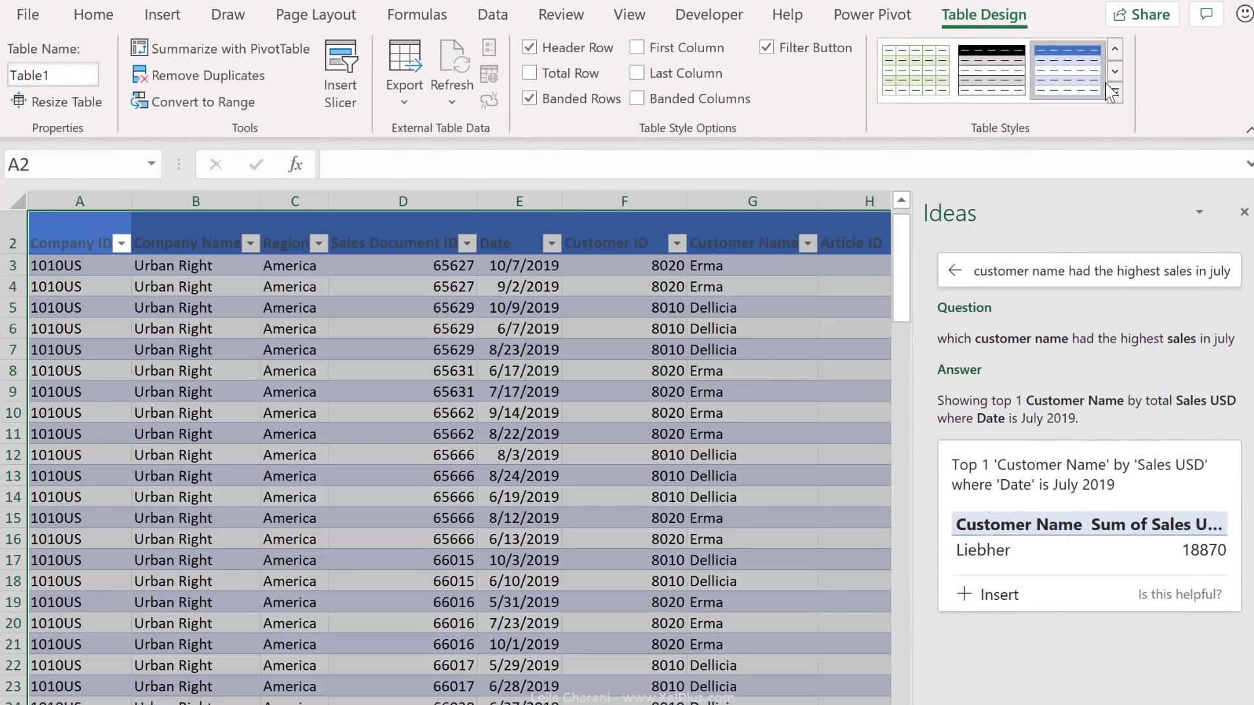
{"action": "left_click", "coordinate": [1114, 96]}
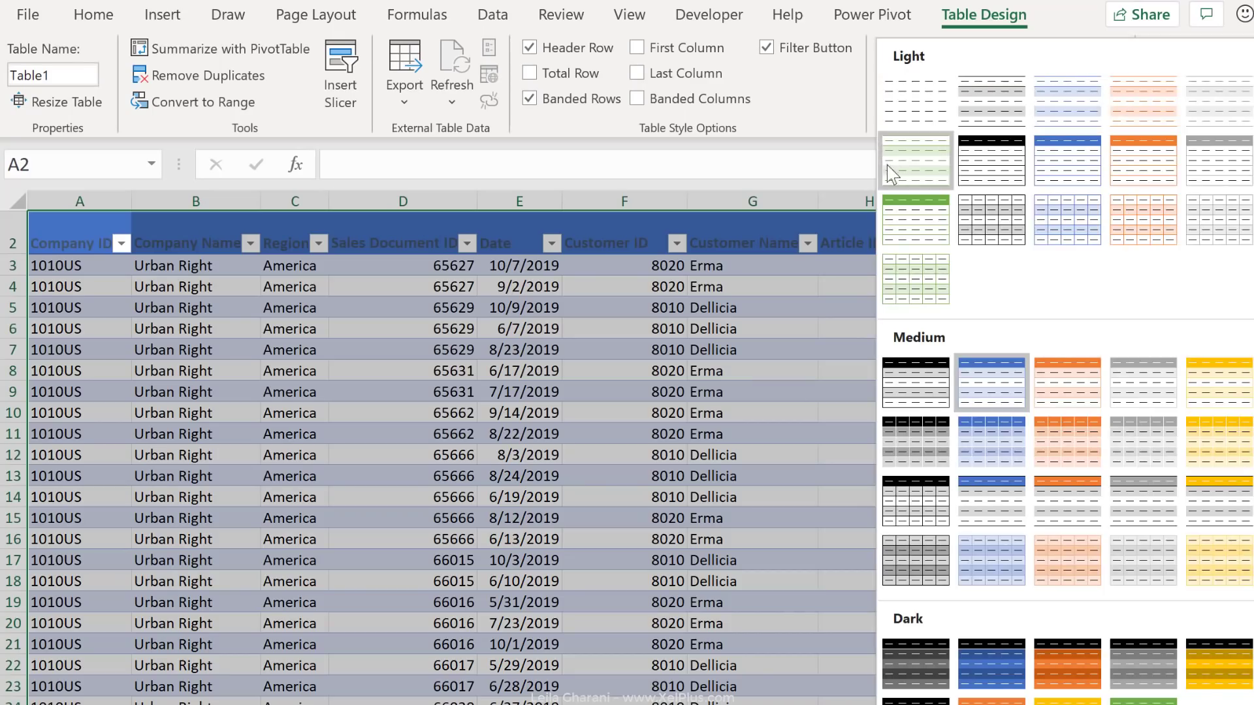
{"action": "left_click", "coordinate": [914, 105]}
Step: Go to the end of the table in the Company ID column and select its last entry, cell A117
{"action": "left_click", "coordinate": [93, 501]}
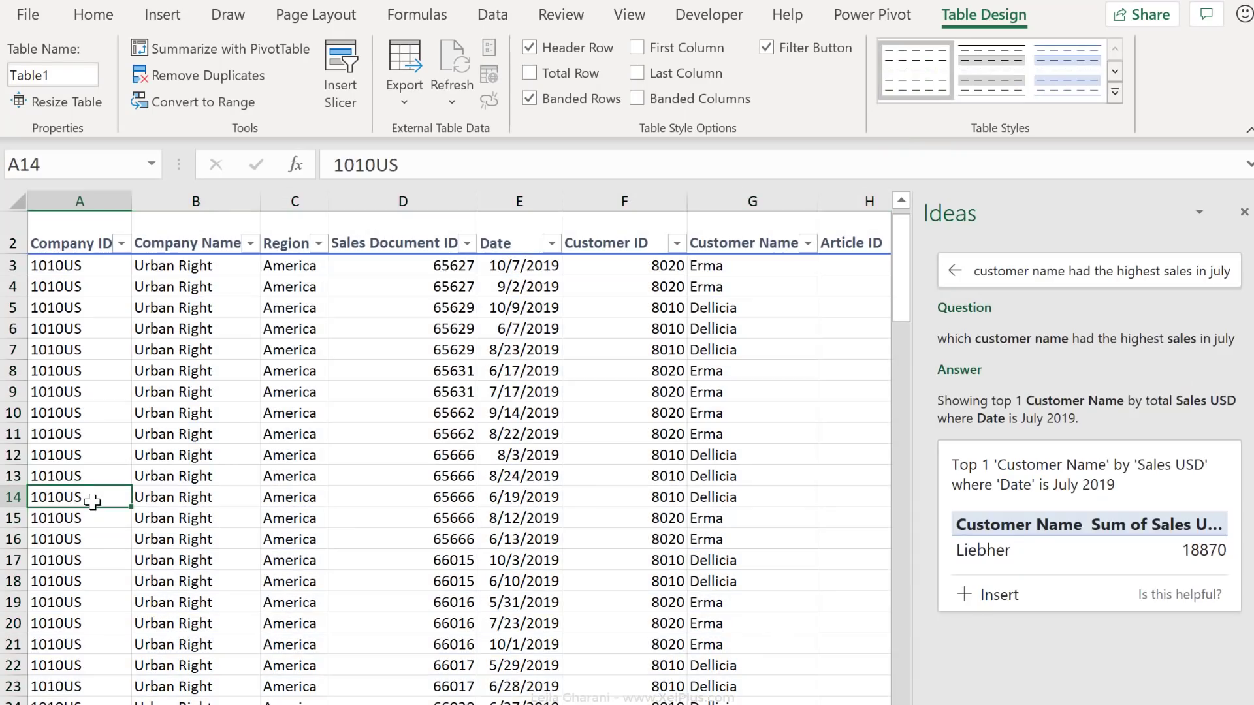
{"action": "key", "text": "ctrl+Down"}
{"action": "key", "text": "Down"}
{"action": "key", "text": "Down"}
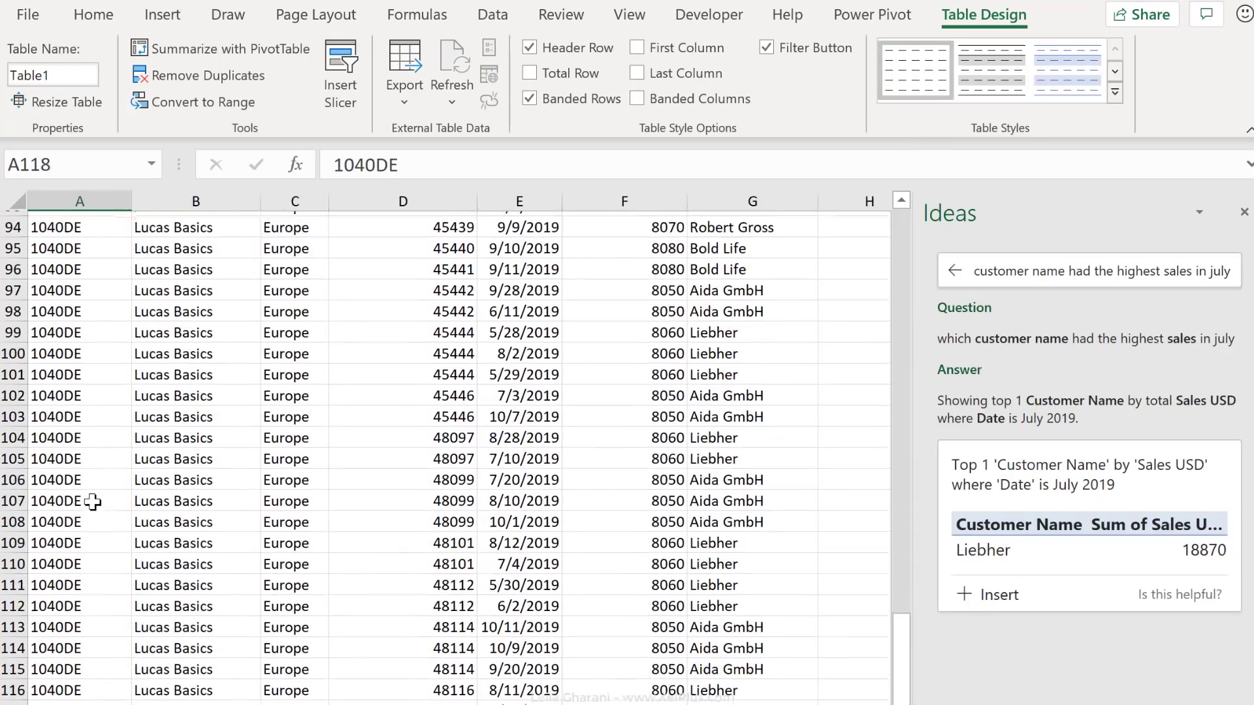
{"action": "scroll", "coordinate": [91, 509], "scroll_direction": "down", "scroll_amount": 3}
{"action": "left_click", "coordinate": [73, 500]}
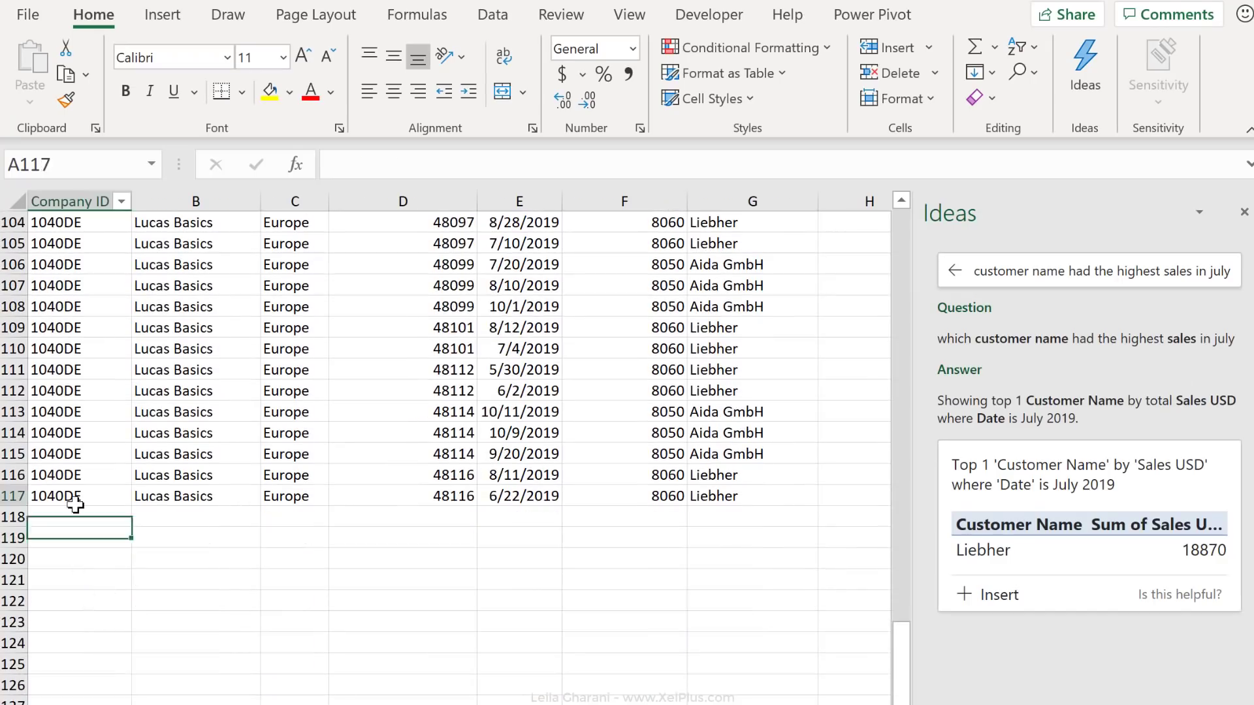
Step: Review the customer names in A3:A8 of the Idea1 PivotTable and return to the Data sheet
{"action": "left_click", "coordinate": [82, 532]}
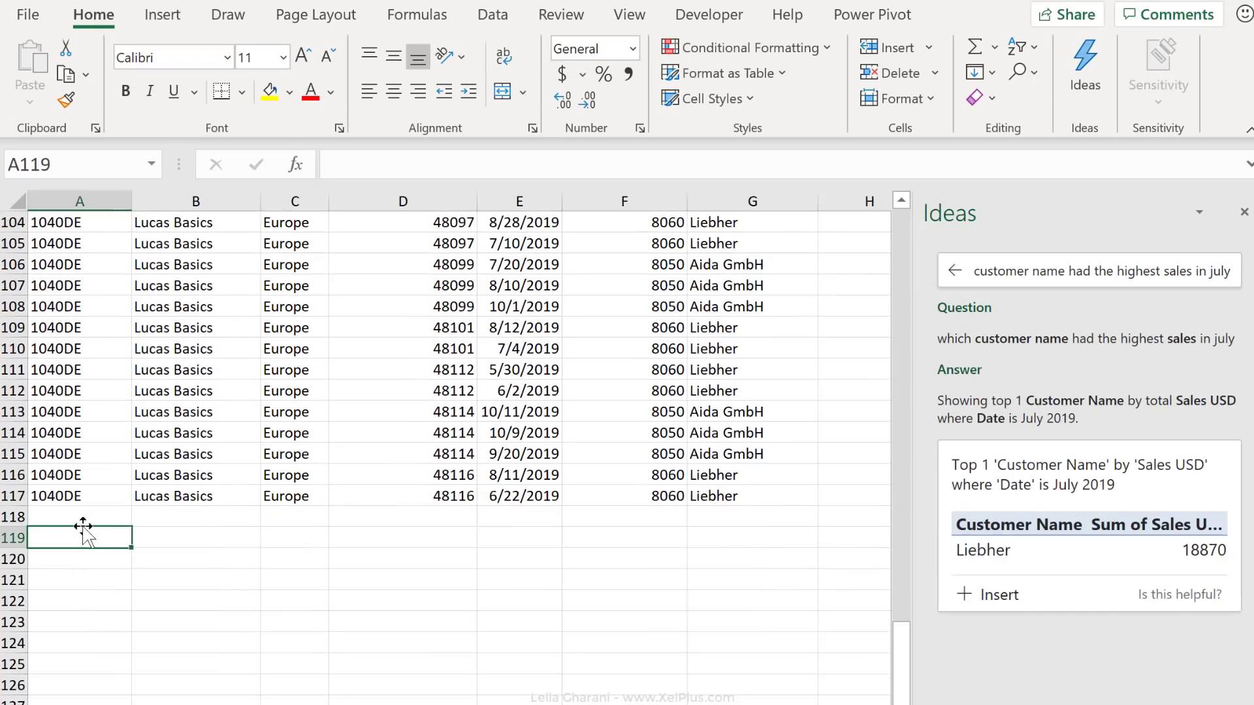
{"action": "left_click", "coordinate": [90, 520]}
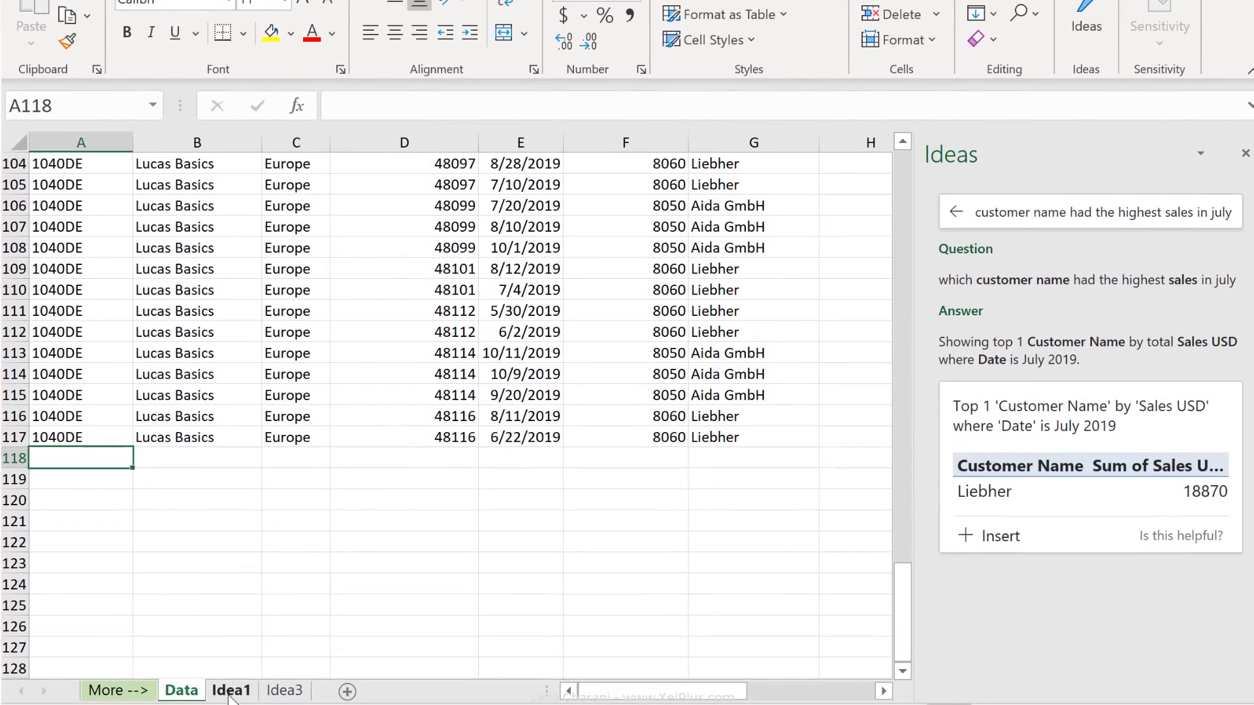
{"action": "left_click", "coordinate": [230, 692]}
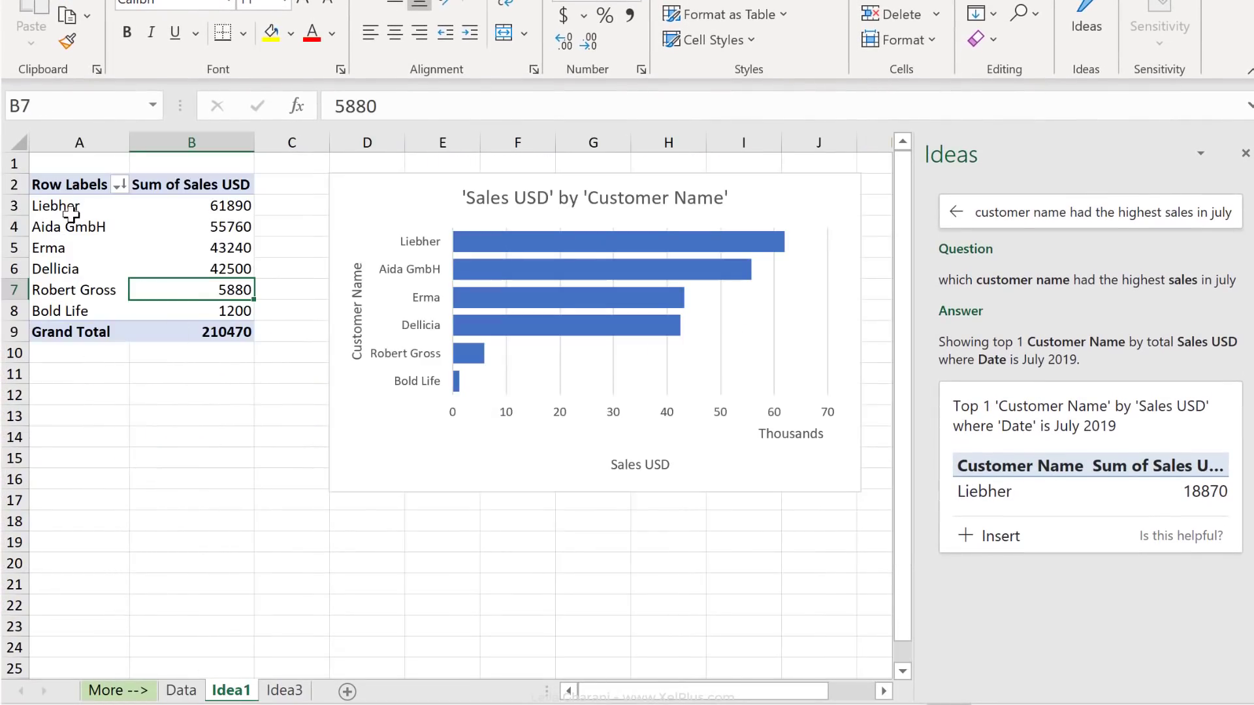
{"action": "left_click_drag", "start_coordinate": [70, 214], "coordinate": [64, 312]}
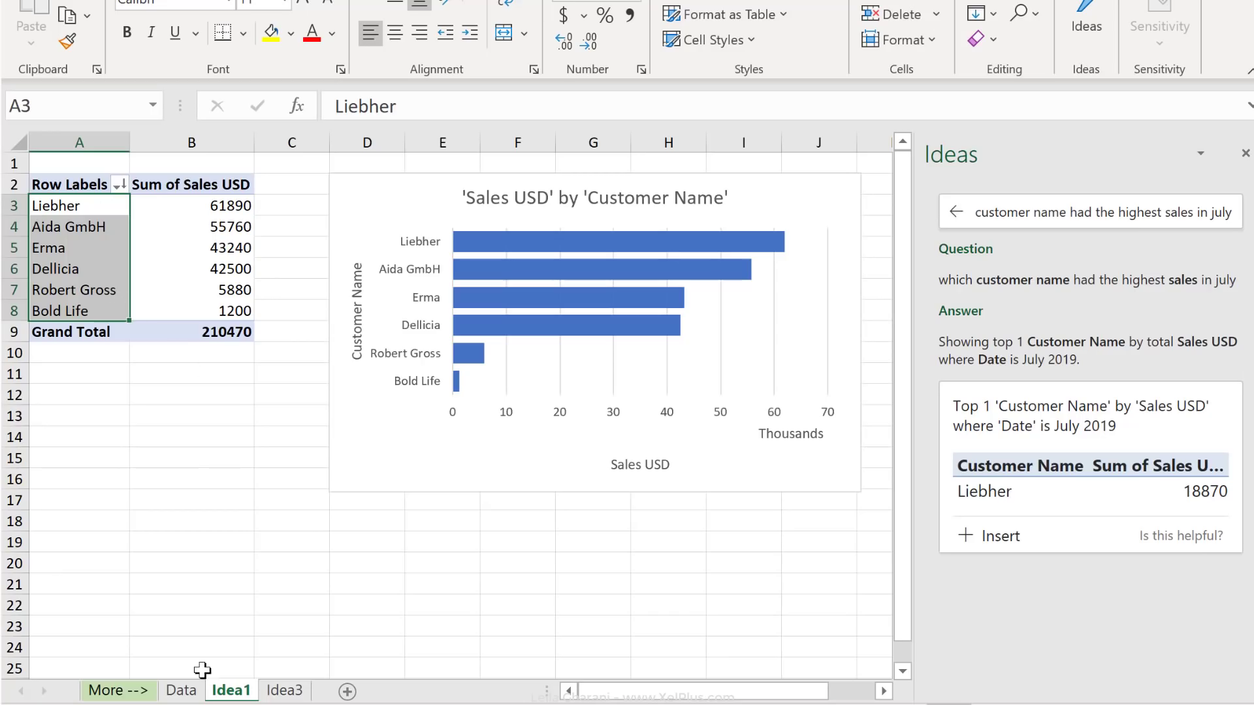
{"action": "left_click", "coordinate": [181, 691]}
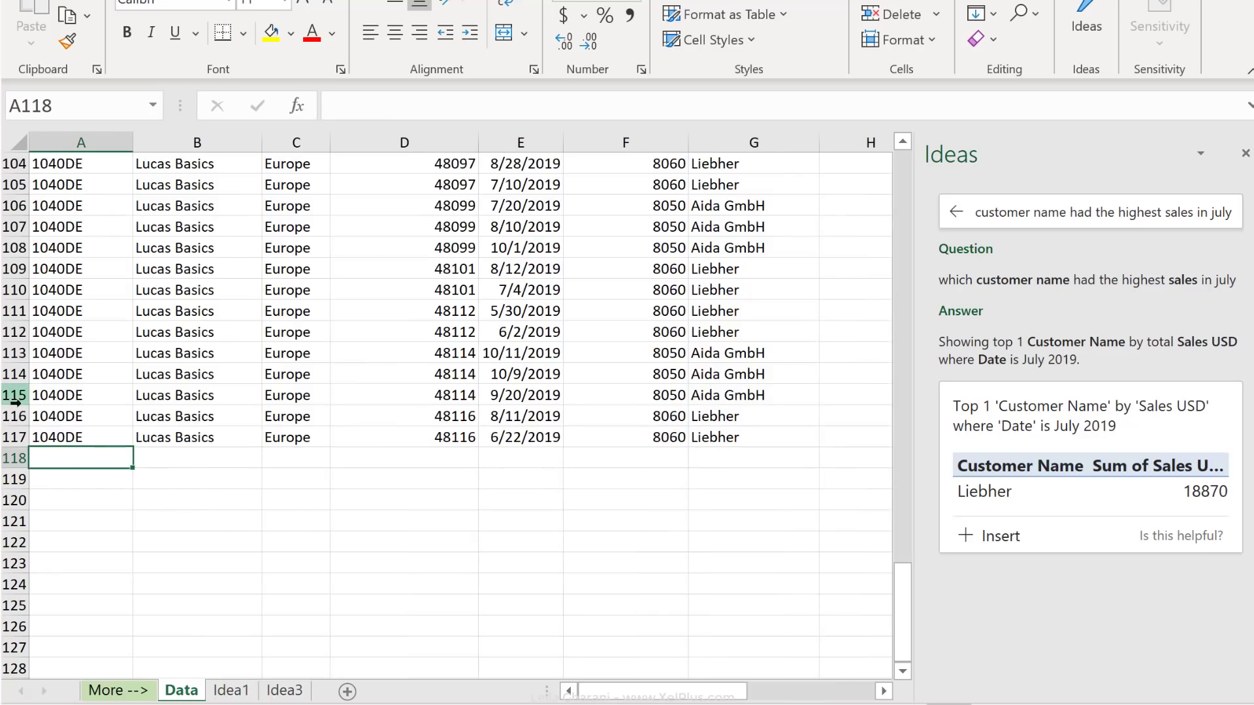
Step: Copy the company ID, company name and region from A117:C117 into the new row starting at A118
{"action": "left_click_drag", "start_coordinate": [72, 438], "coordinate": [287, 433]}
{"action": "key", "text": "ctrl+c"}
{"action": "left_click", "coordinate": [101, 452]}
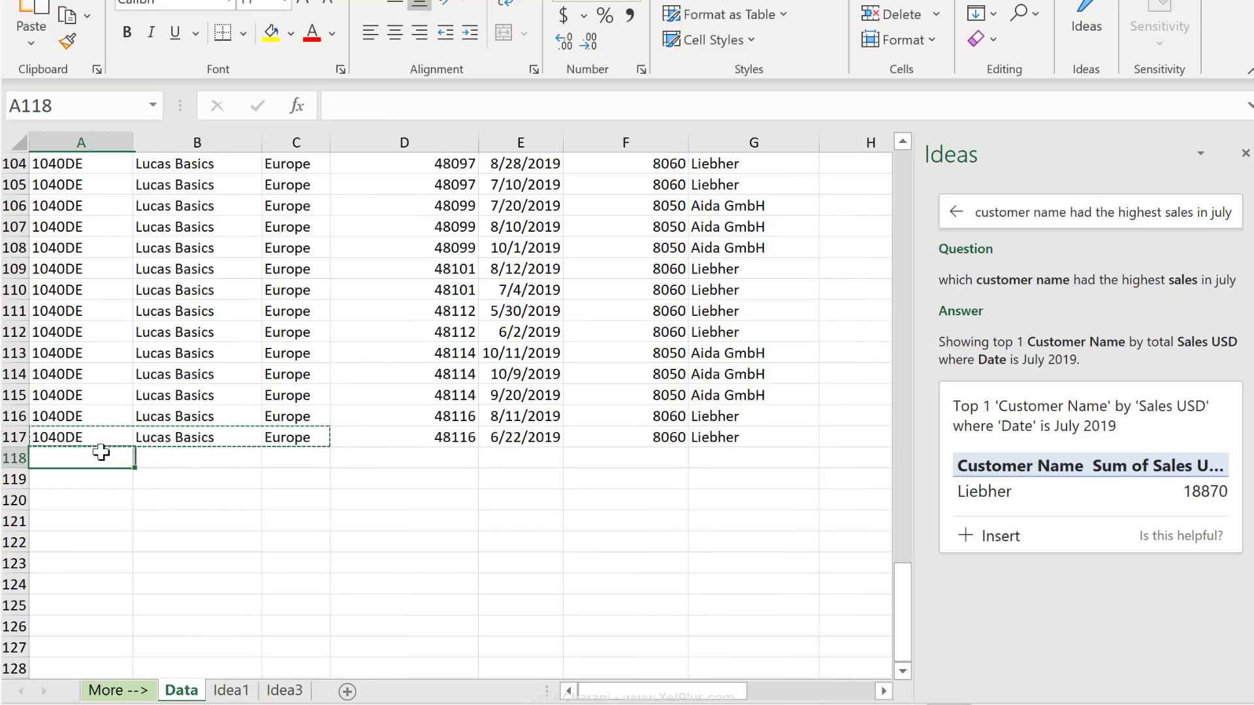
{"action": "key", "text": "ctrl+v"}
Step: Enter a new customer's first name in the Customer Name column of row 118
{"action": "key", "text": "Right"}
{"action": "key", "text": "Right"}
{"action": "key", "text": "Right"}
{"action": "key", "text": "Right"}
{"action": "key", "text": "Right"}
{"action": "key", "text": "Right"}
{"action": "key", "text": "Right"}
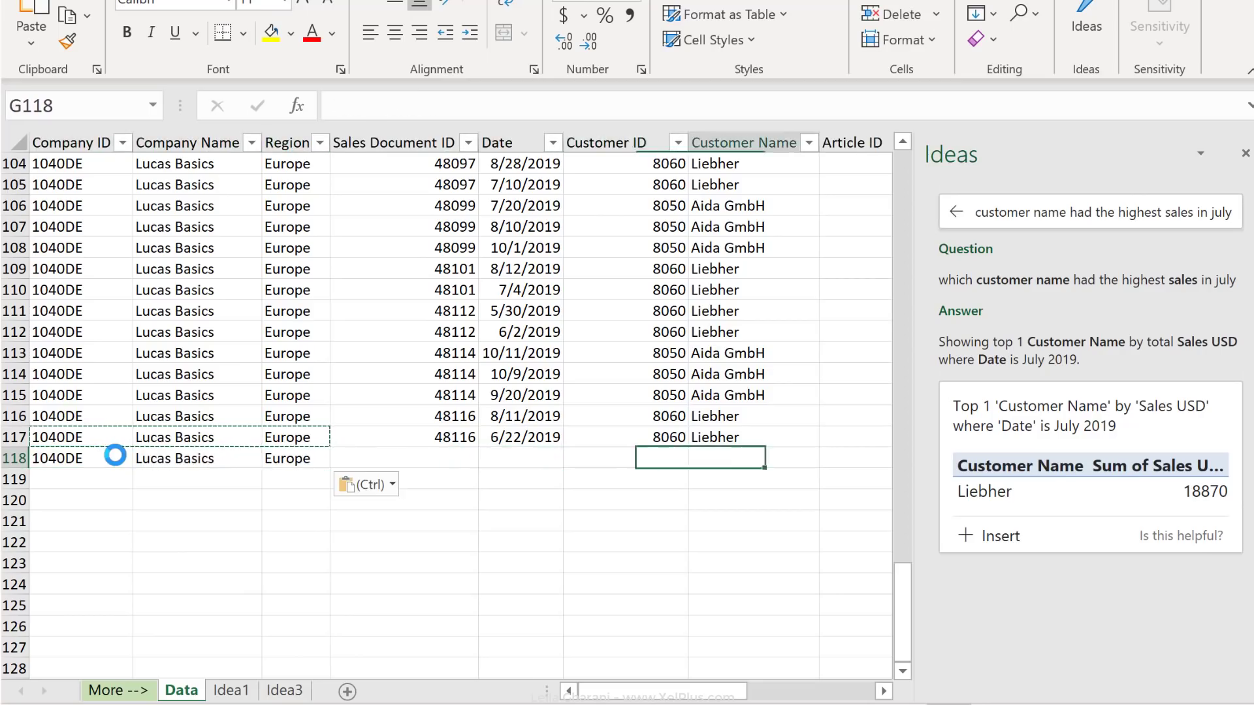
{"action": "key", "text": "Left"}
{"action": "key", "text": "Left"}
{"action": "key", "text": "Right"}
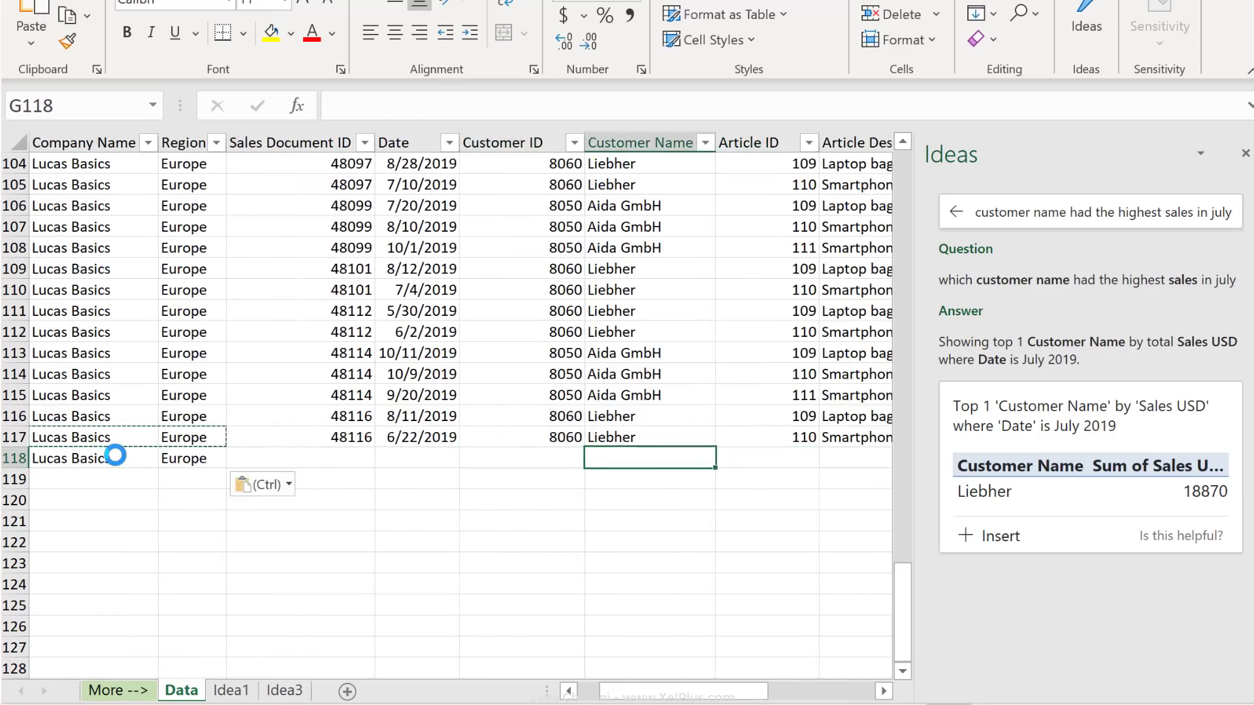
{"action": "type", "text": "Le"}
Step: Enter 5000 as the Sales USD value for the new customer in cell K118
{"action": "key", "text": "Right"}
{"action": "key", "text": "Right"}
{"action": "key", "text": "Right"}
{"action": "key", "text": "Right"}
{"action": "key", "text": "Right"}
{"action": "key", "text": "Right"}
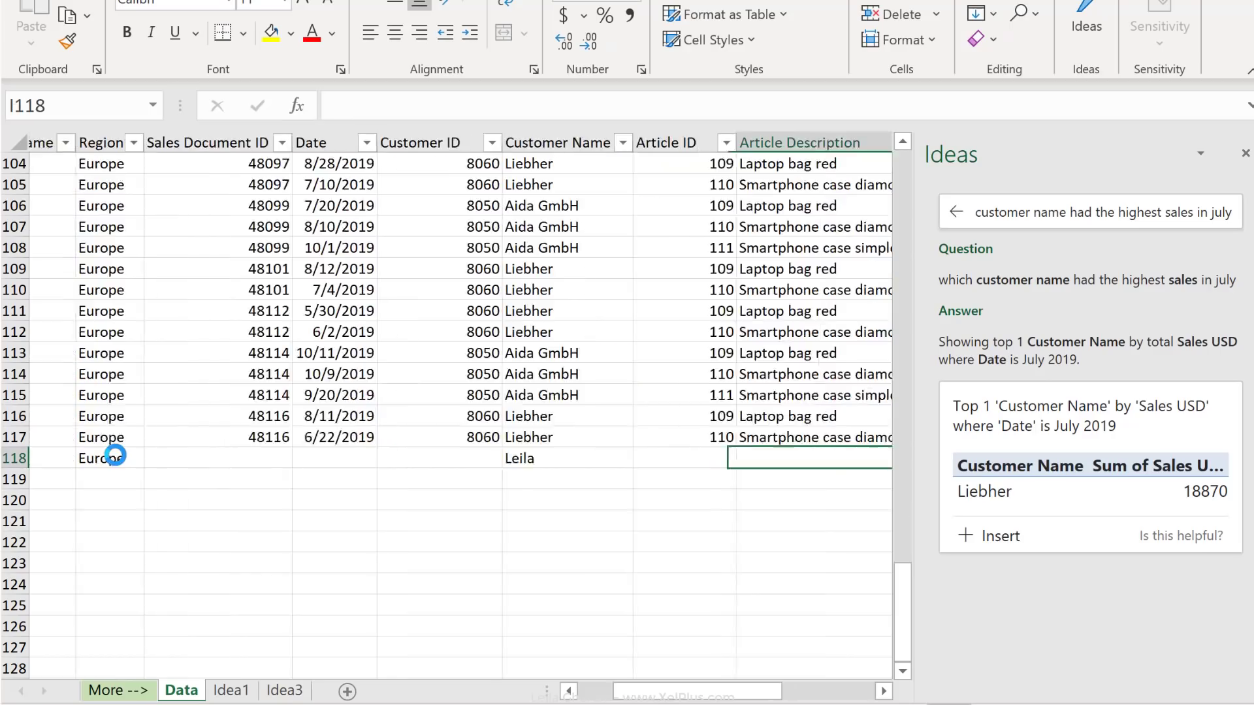
{"action": "key", "text": "Left"}
{"action": "key", "text": "Left"}
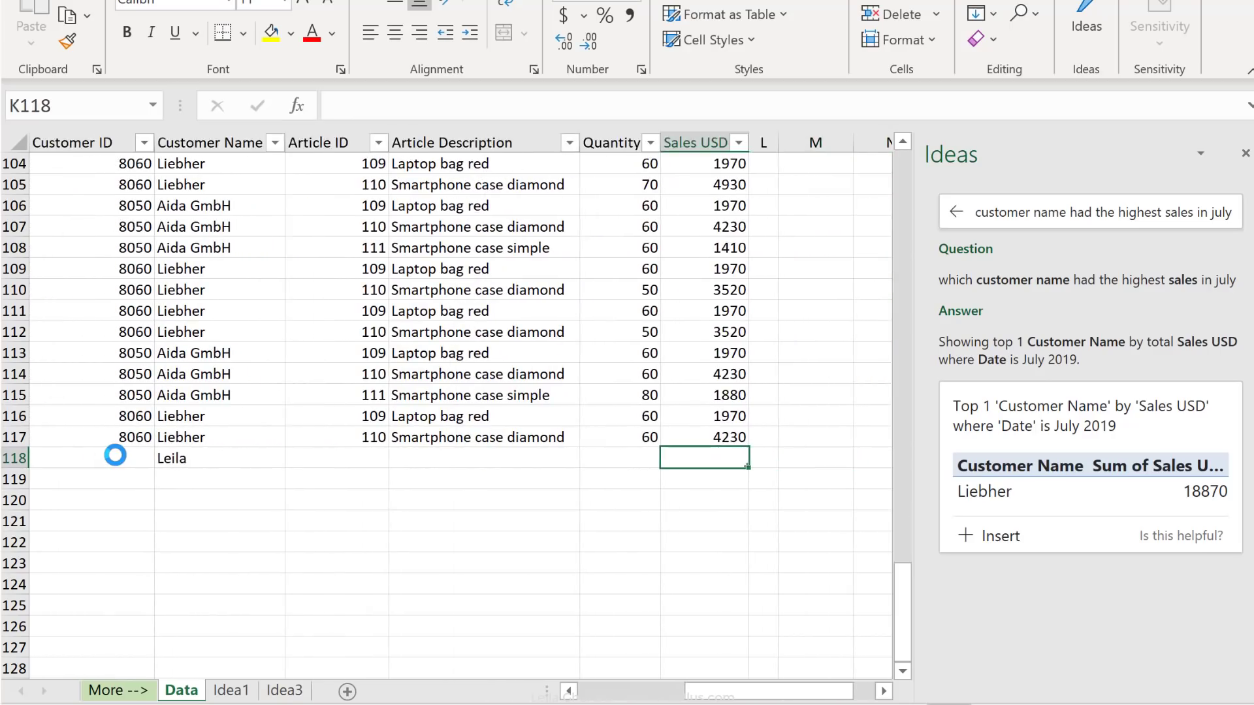
{"action": "type", "text": "5000"}
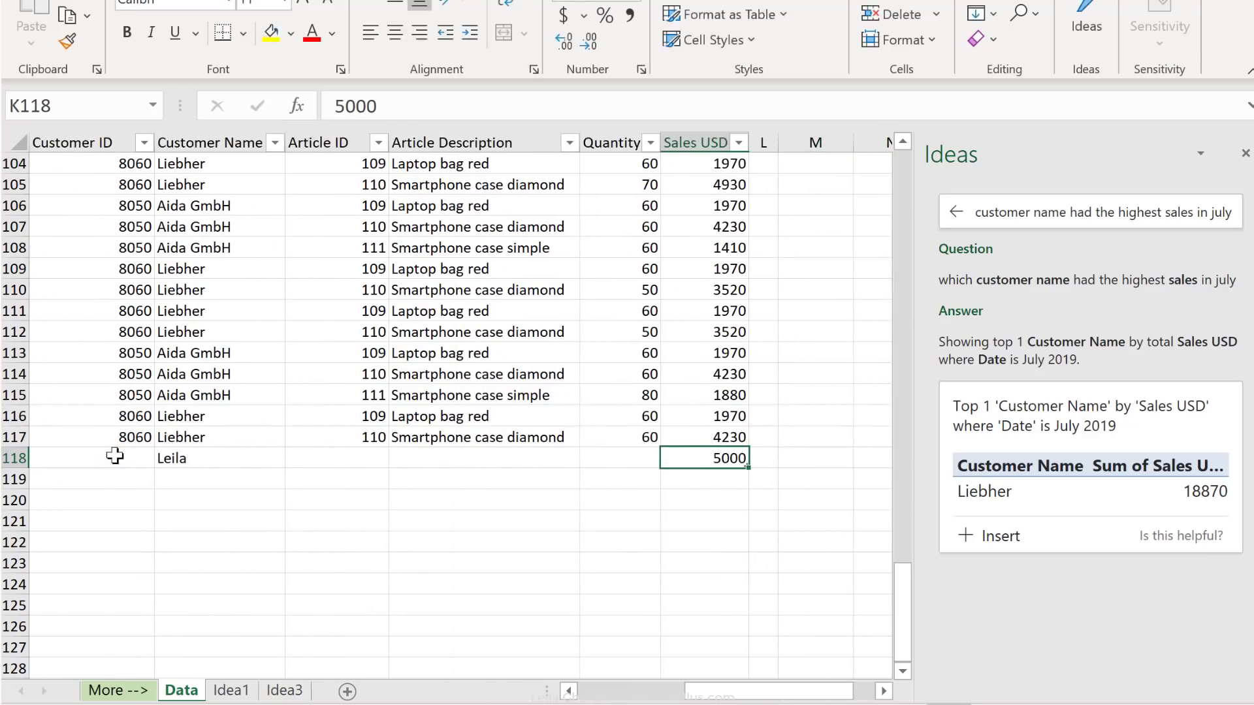
Step: Refresh the PivotTable on the Idea1 sheet and select the new customer's row label in cell A8
{"action": "left_click", "coordinate": [231, 691]}
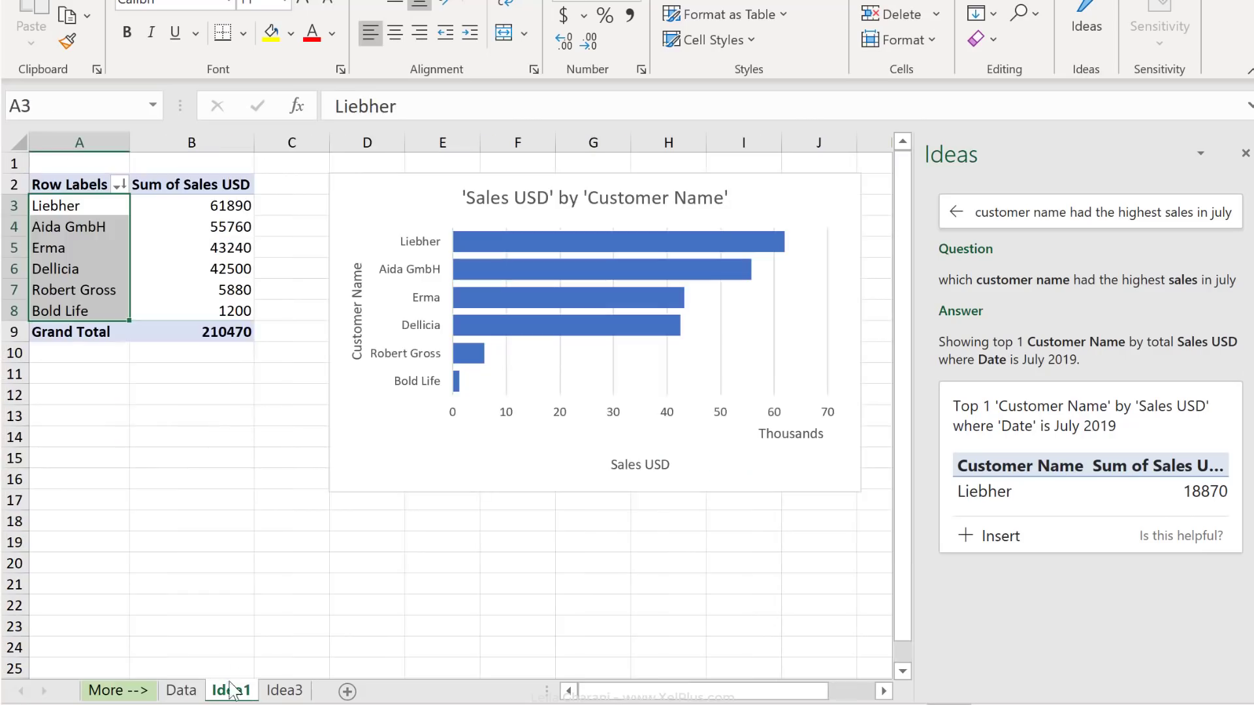
{"action": "left_click", "coordinate": [176, 287]}
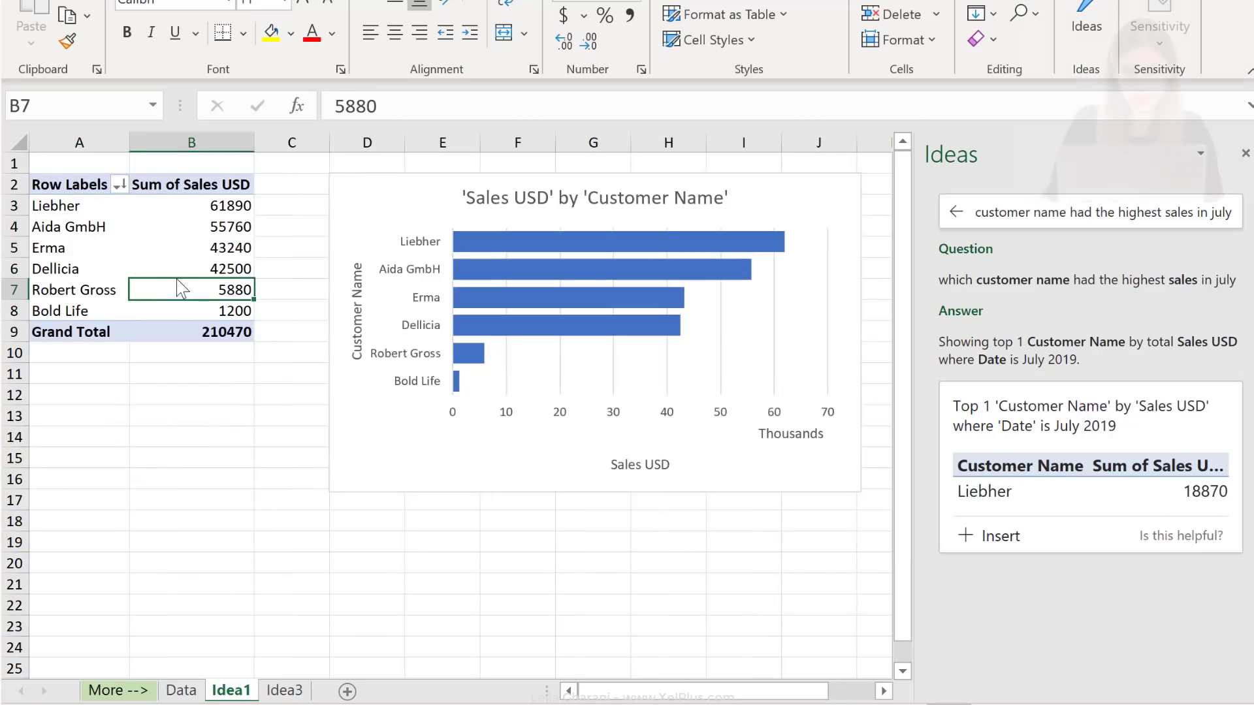
{"action": "right_click", "coordinate": [190, 261]}
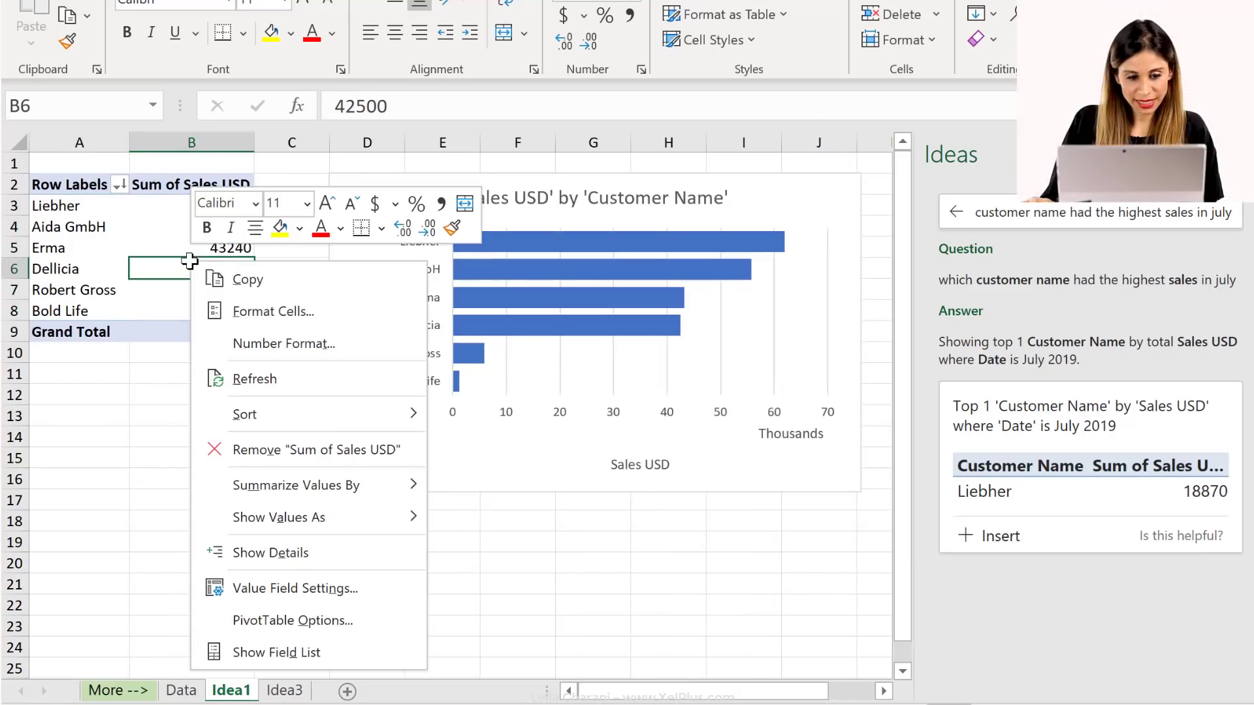
{"action": "left_click", "coordinate": [291, 374]}
{"action": "left_click", "coordinate": [117, 312]}
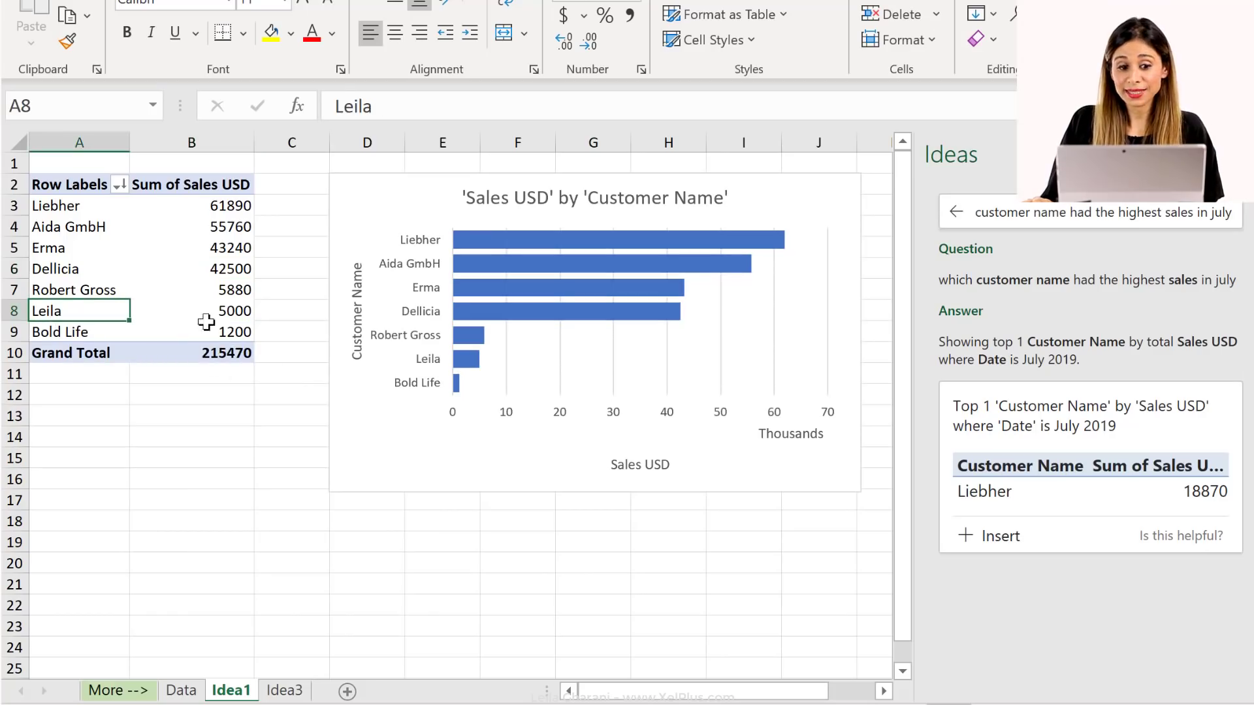